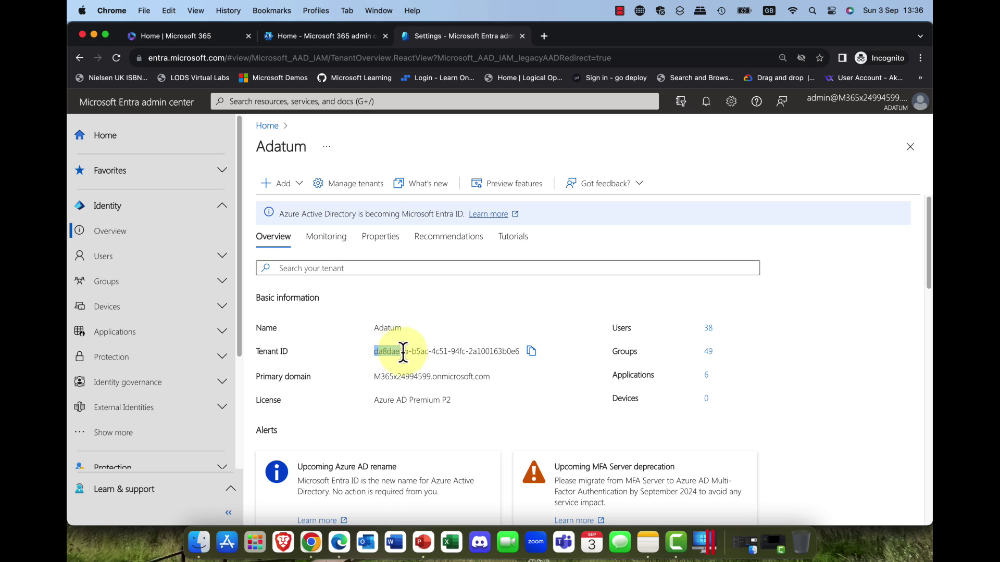
- Copy Adatum's tenant ID, switch to the Contoso session in Microsoft Edge and open its Microsoft 365 admin center
left_click(530, 354)
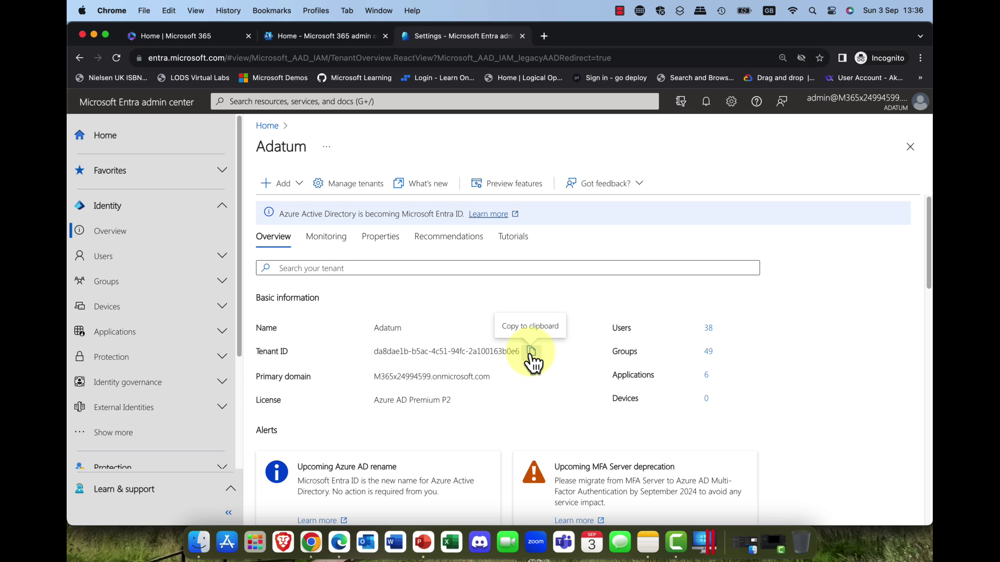
left_click(343, 546)
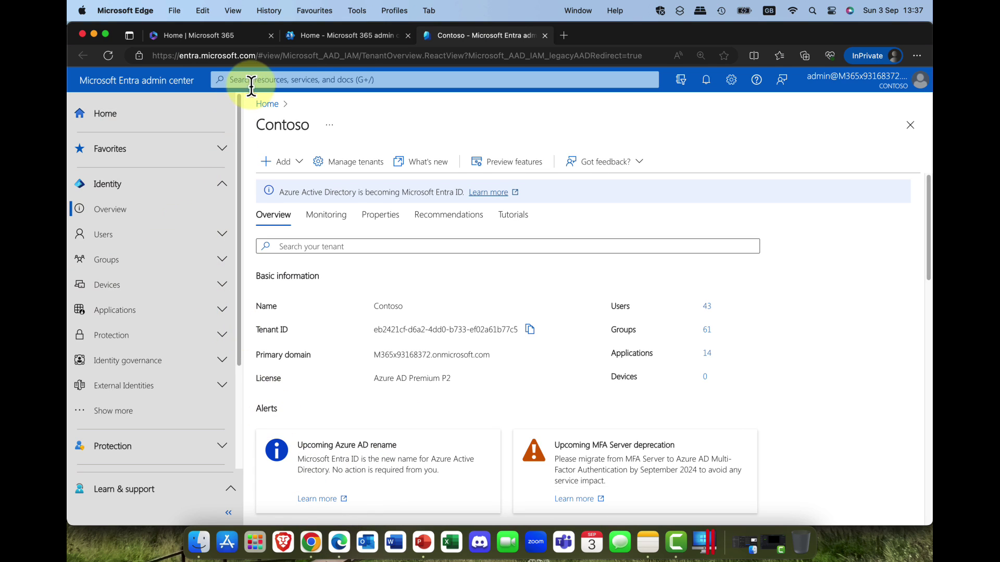
left_click(225, 39)
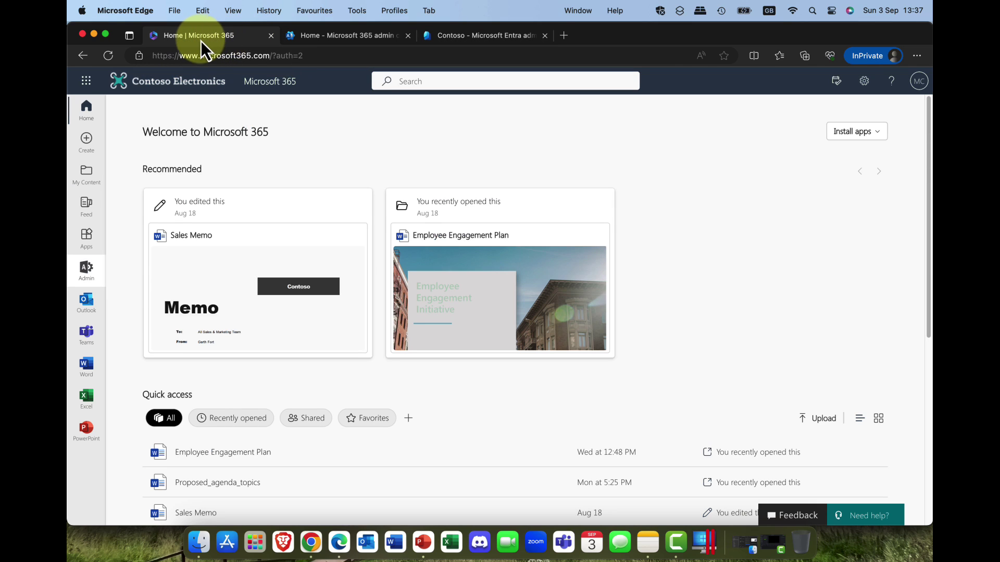
left_click(87, 276)
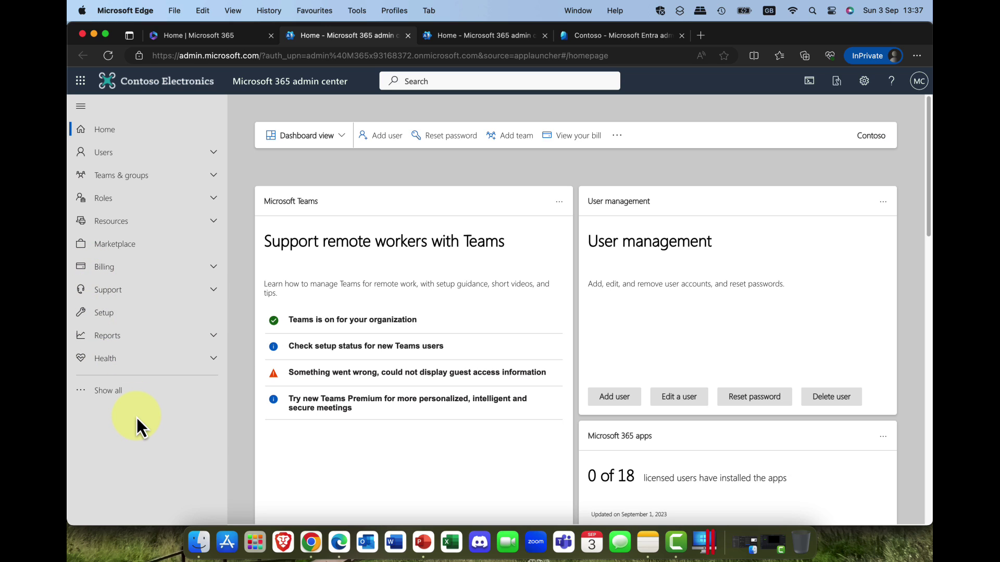
- Open the Multitenant collaboration (Preview) page from the organization profile section of Contoso's Org settings
left_click(119, 395)
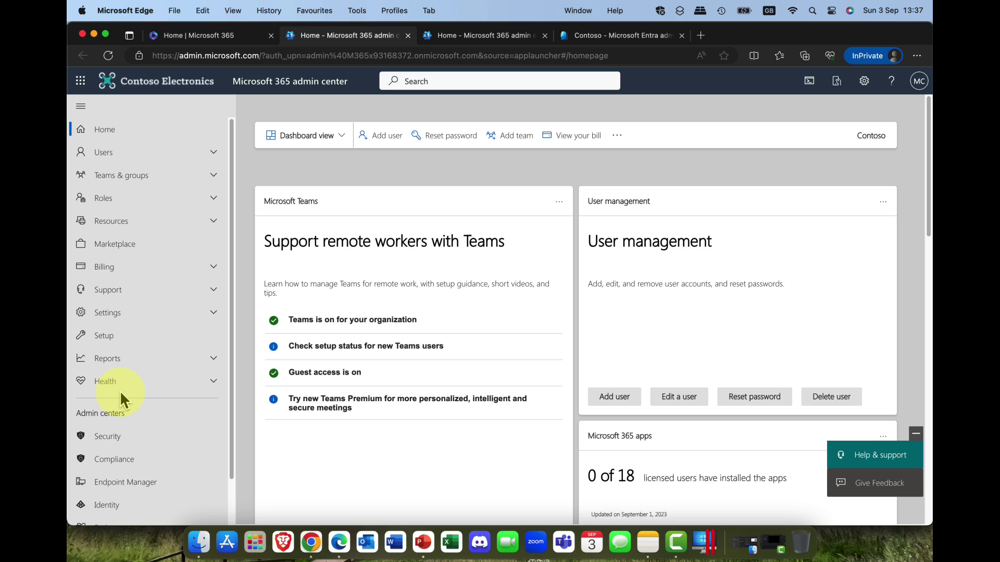
left_click(109, 315)
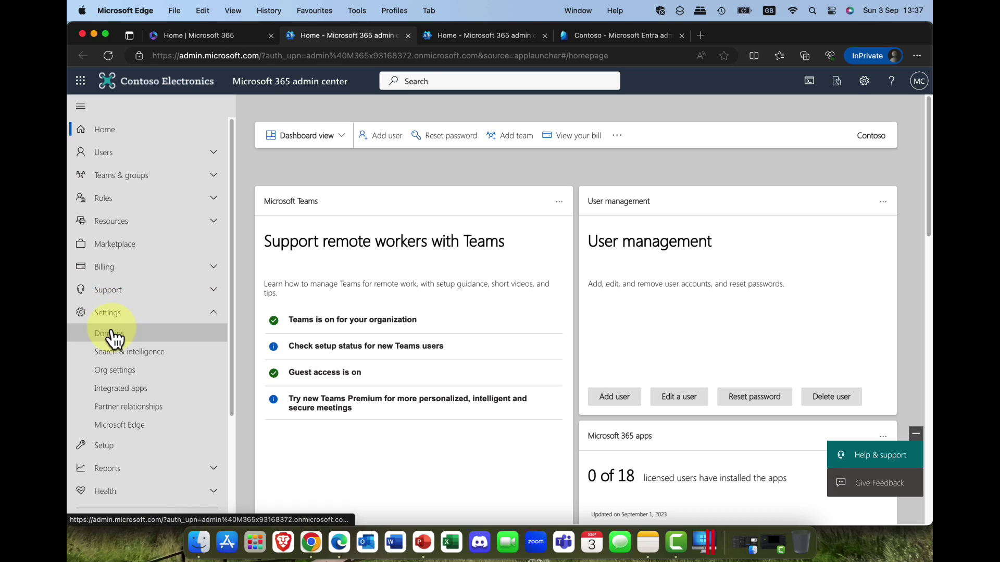
left_click(123, 384)
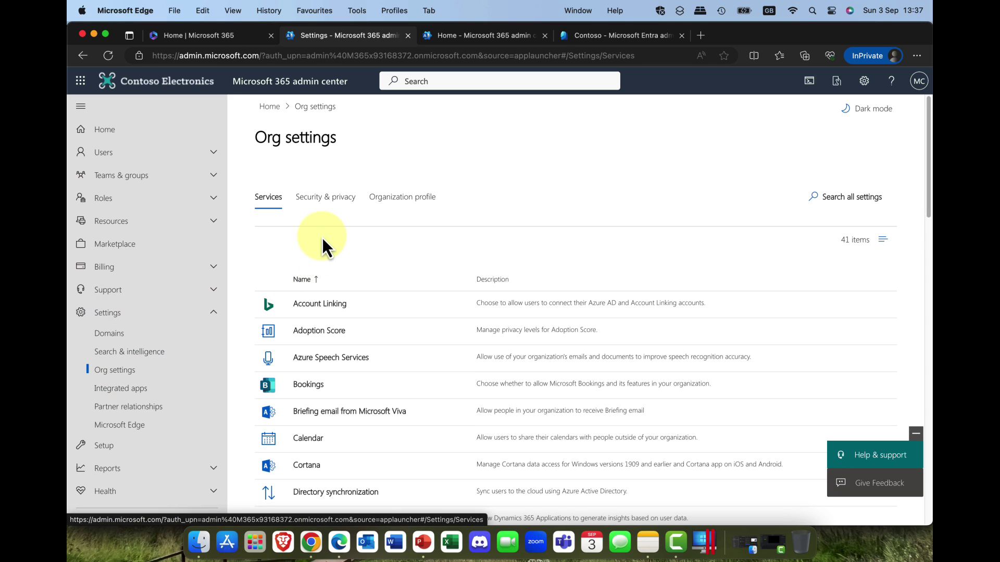
left_click(329, 201)
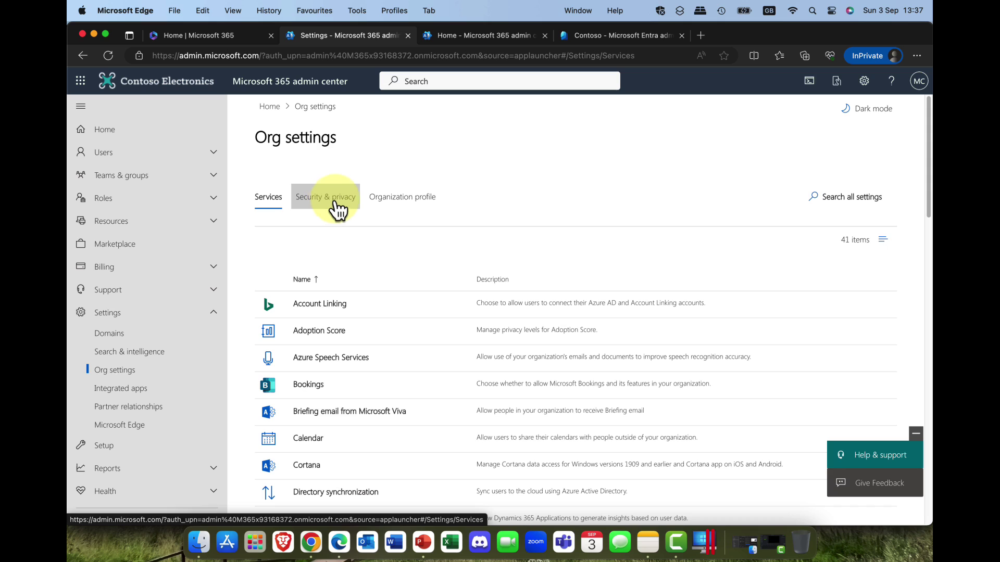
left_click(398, 207)
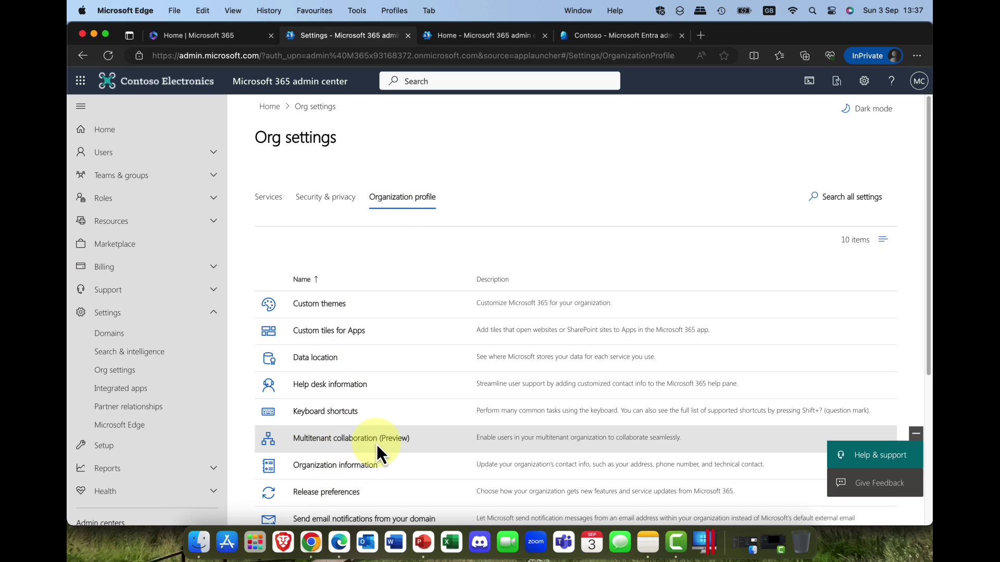
left_click(335, 439)
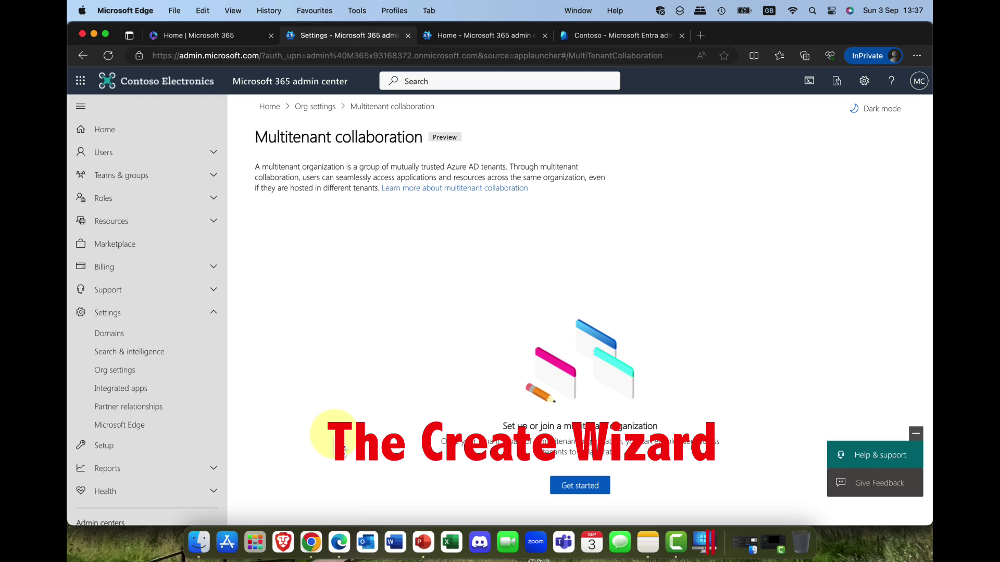
- Start the multitenant setup wizard and proceed with the option to create a new multitenant organization
left_click(571, 489)
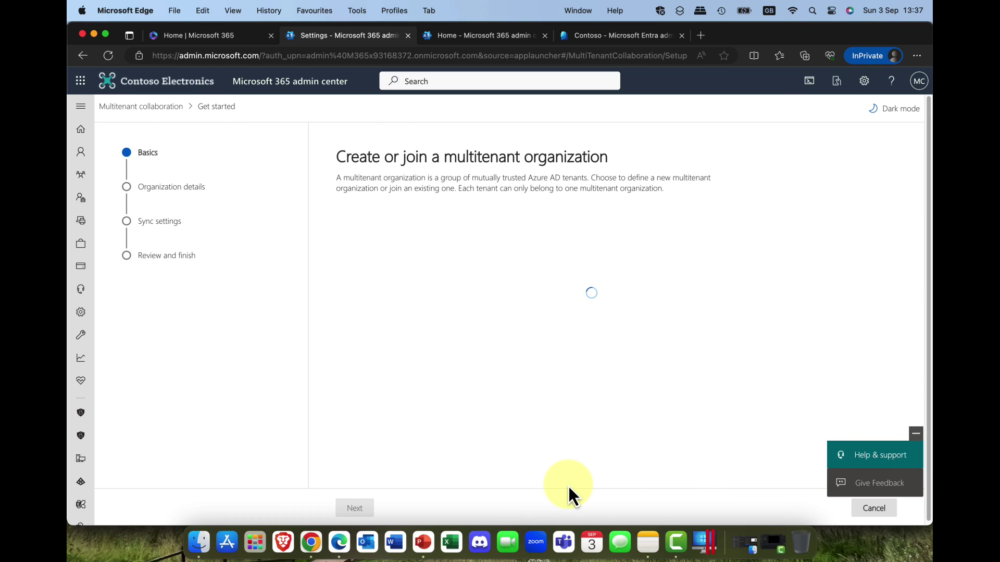
left_click(915, 432)
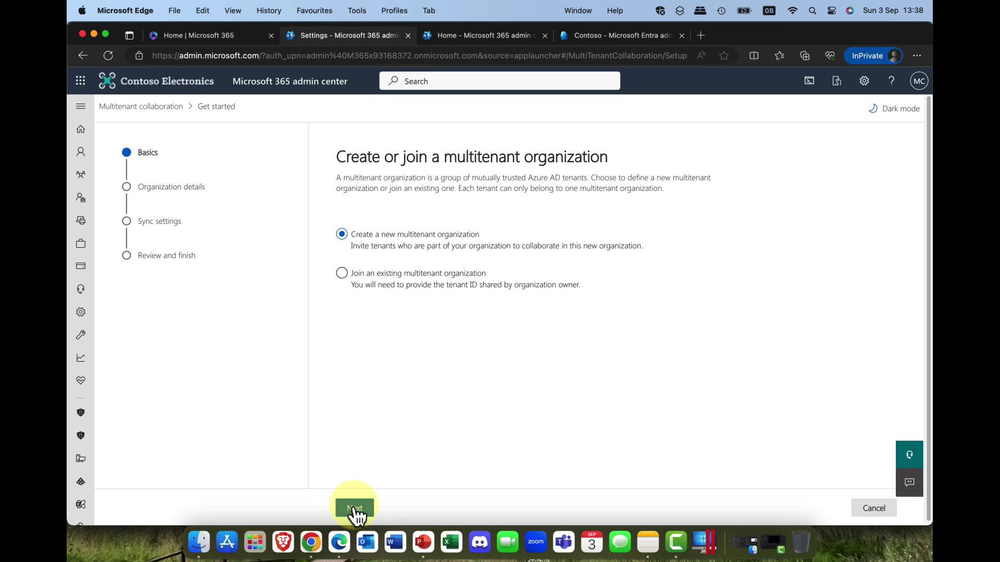
left_click(354, 508)
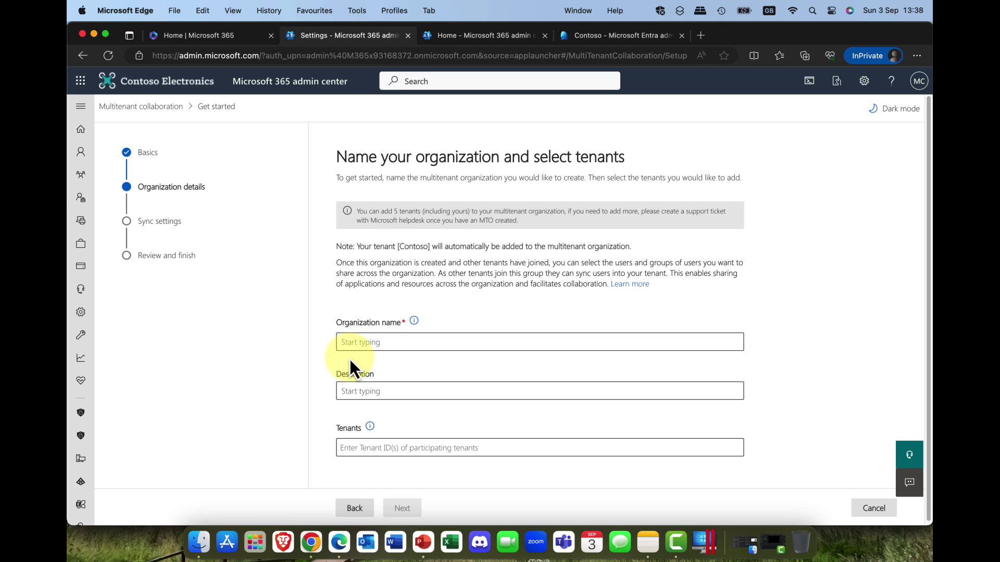
- Check the tenant name in Entra, name the multitenant organization "Contoso" and describe it as "Contoslo Distribution Inc"
left_click(606, 34)
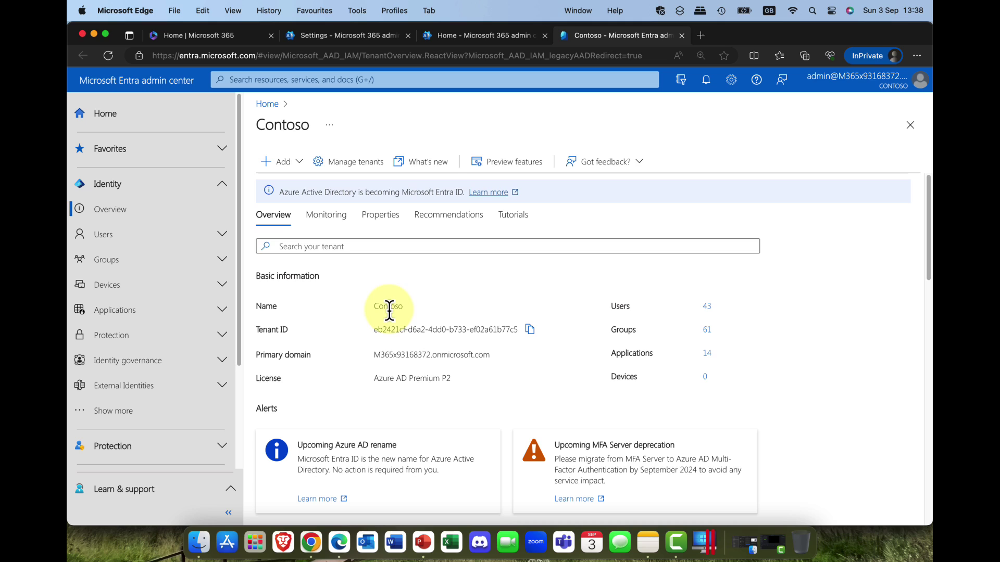
left_click(320, 40)
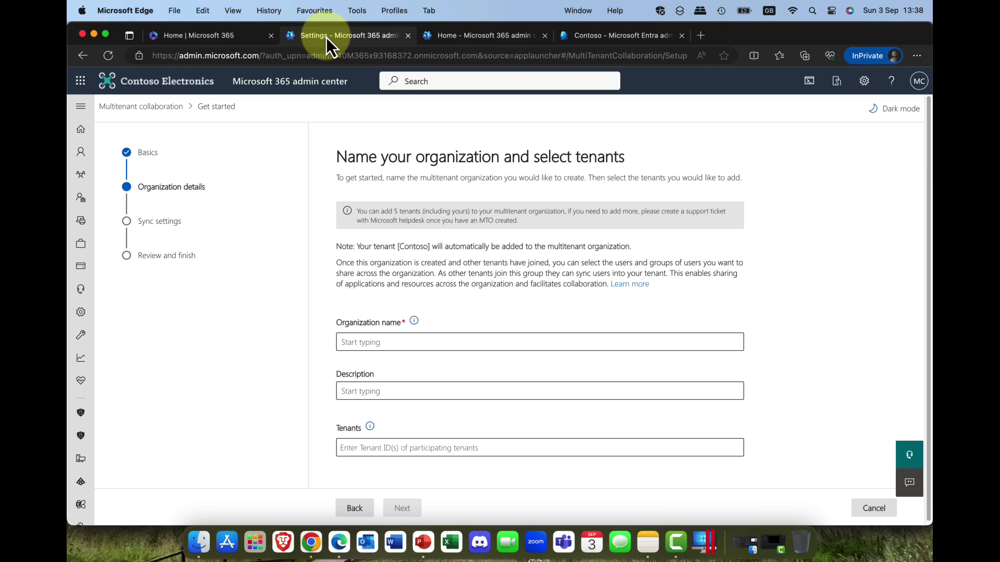
left_click(367, 342)
type("Contoso")
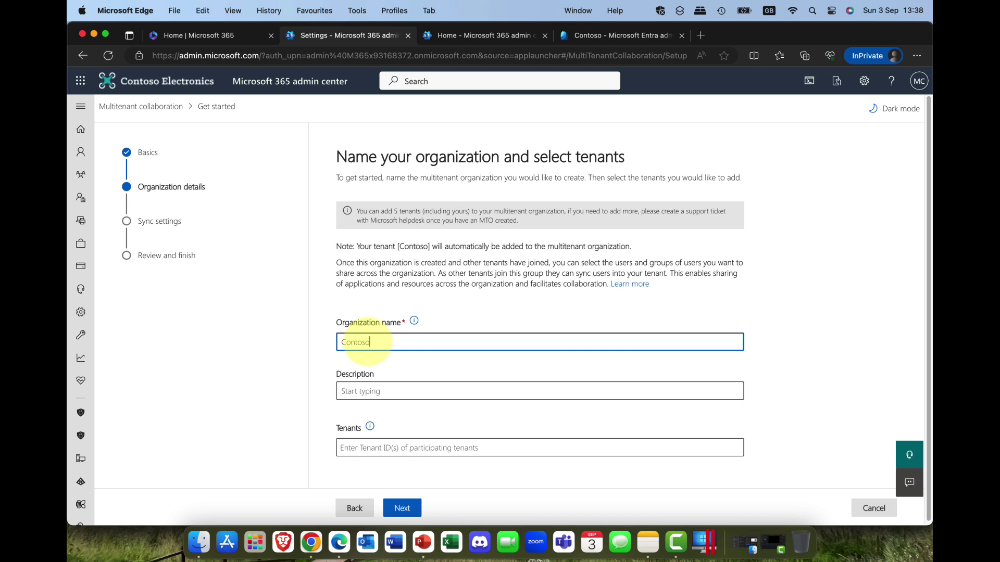
left_click(365, 393)
type("Con")
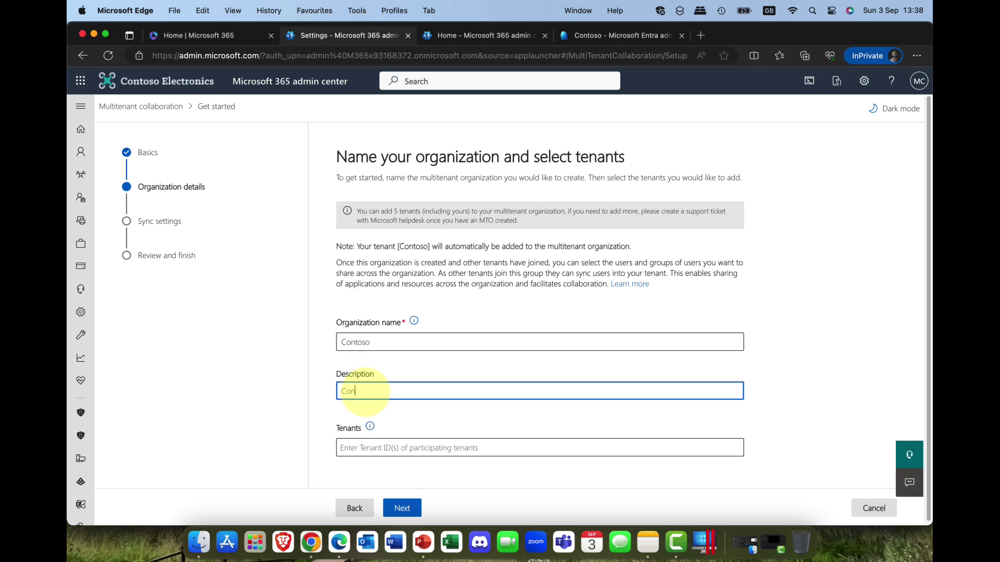
type("toslo Distribution Inc")
scroll(404, 410, "down", 1)
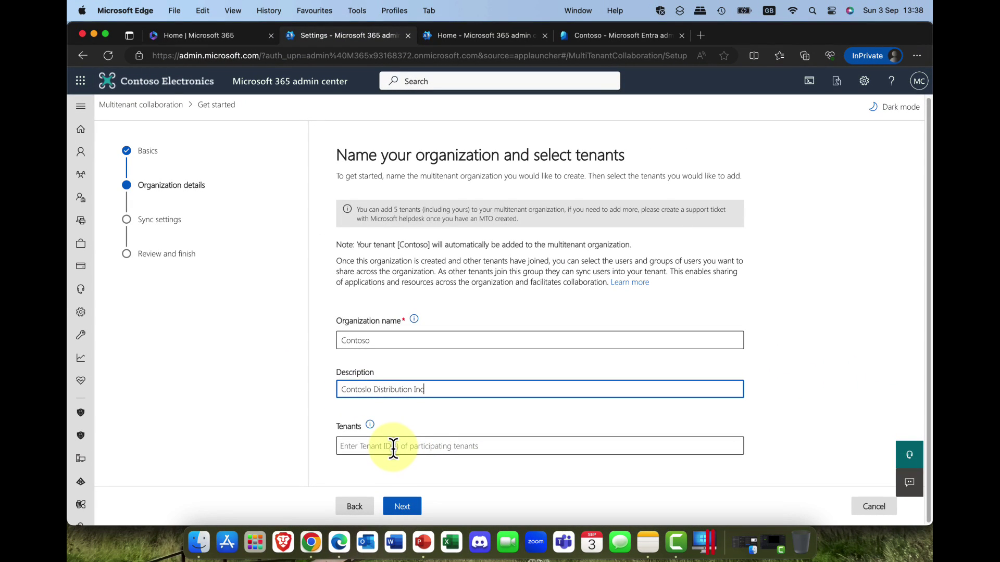
- Paste the copied tenant ID to add Adatum as a participating tenant and continue to the sync settings
left_click(350, 442)
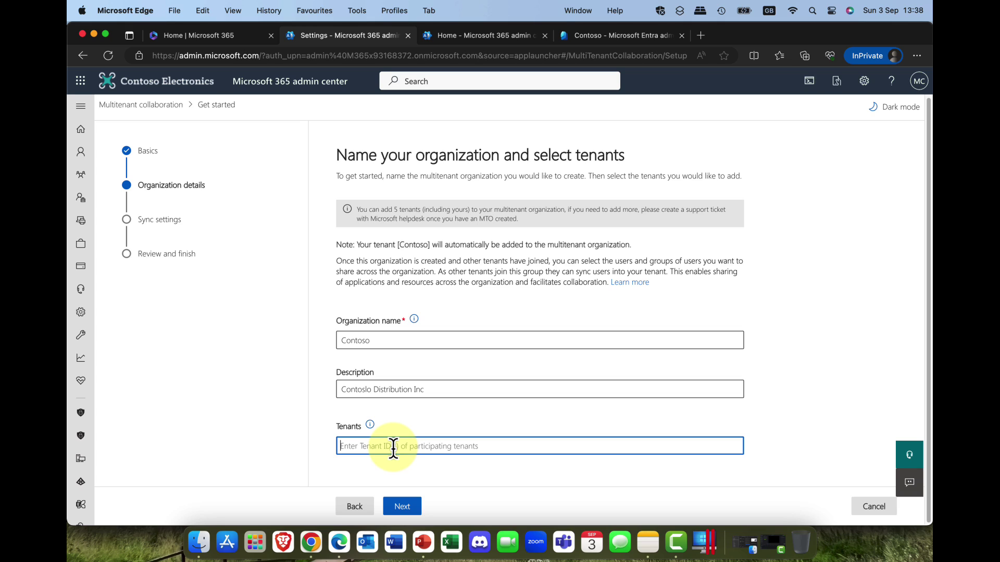
left_click(339, 545)
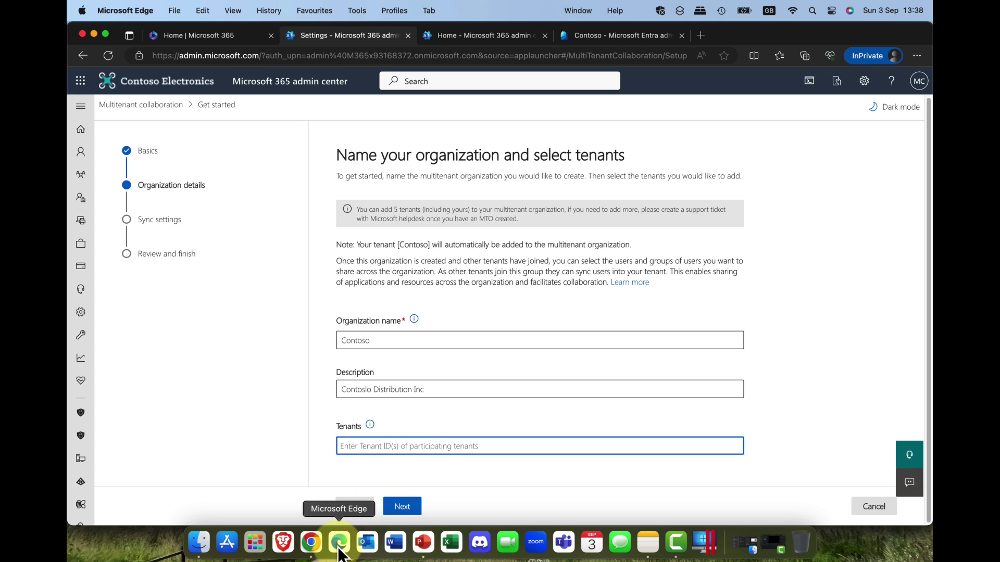
left_click(312, 551)
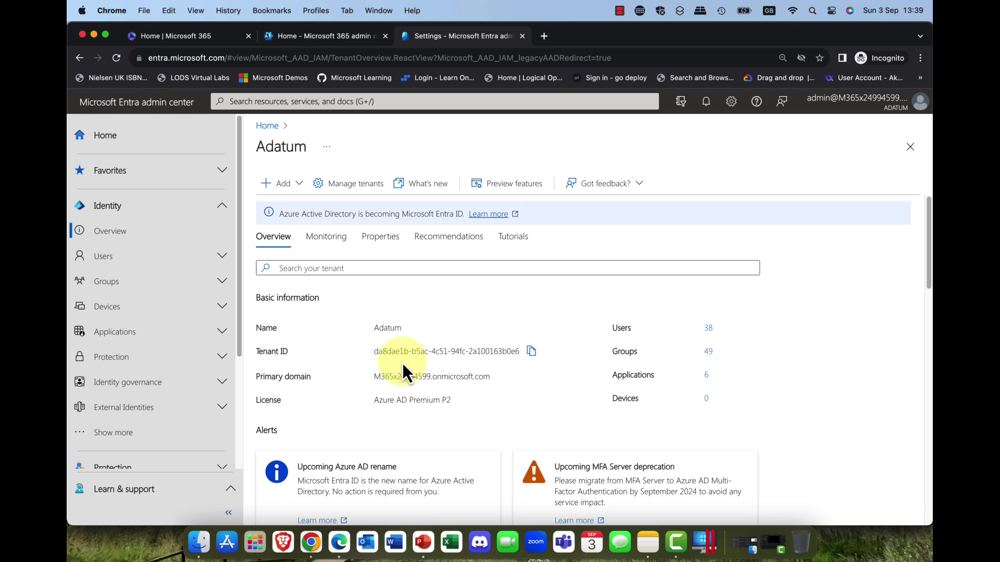
left_click(339, 551)
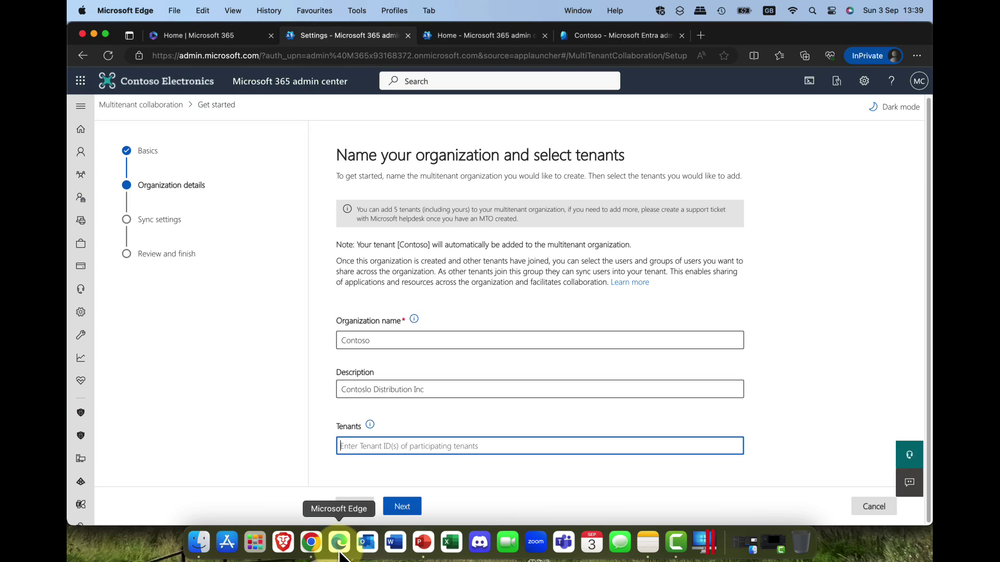
right_click(387, 446)
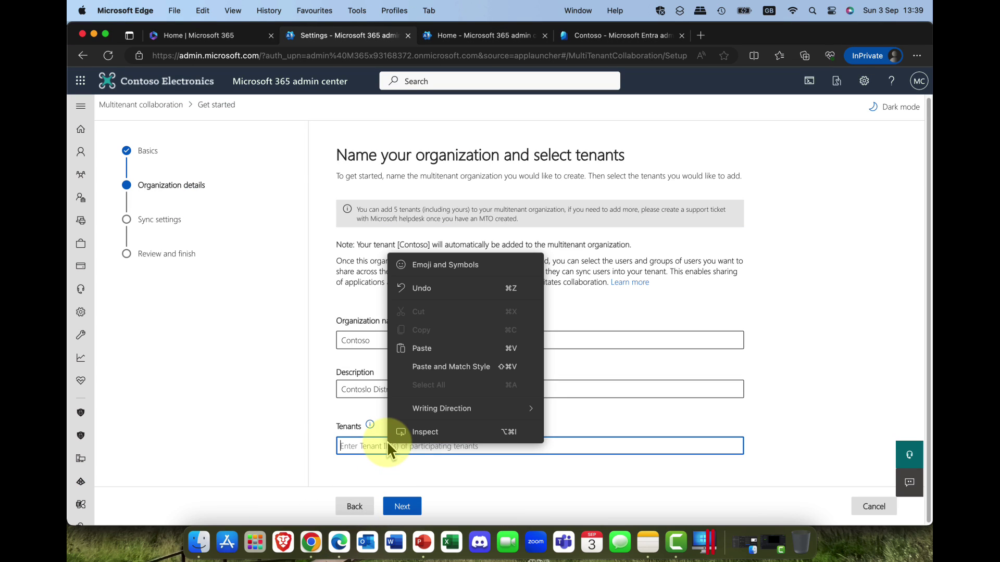
left_click(435, 347)
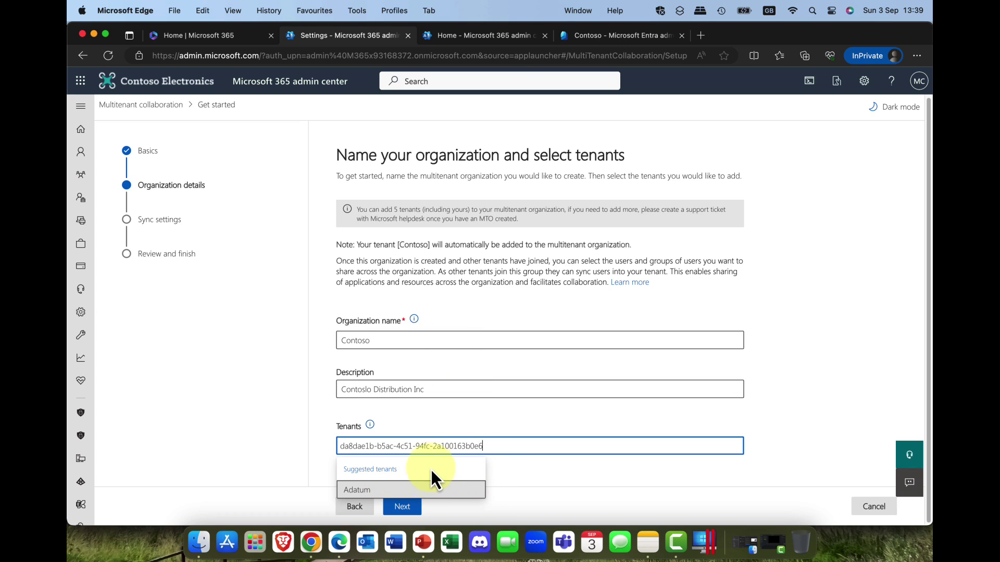
left_click(383, 494)
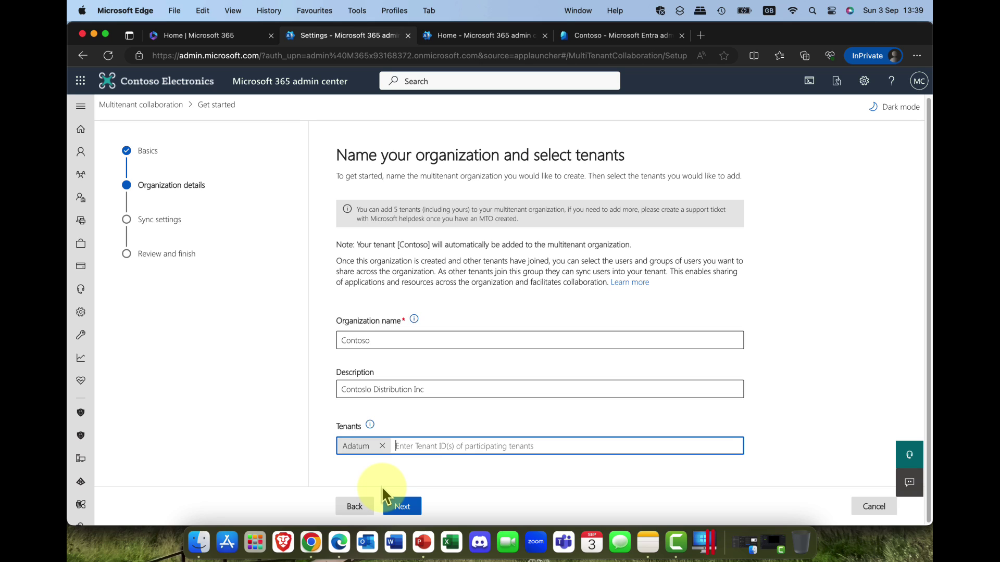
left_click(401, 508)
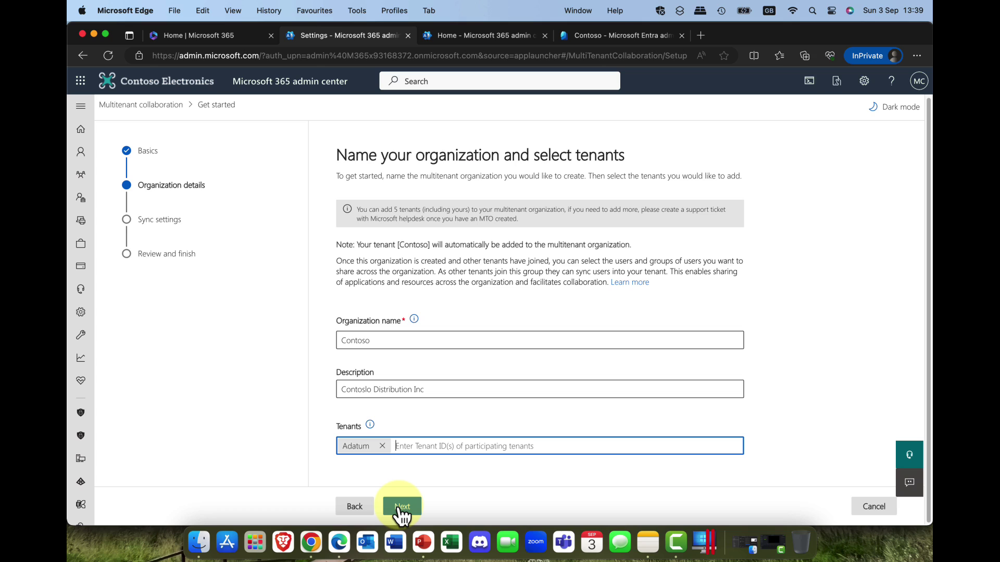
left_click(400, 509)
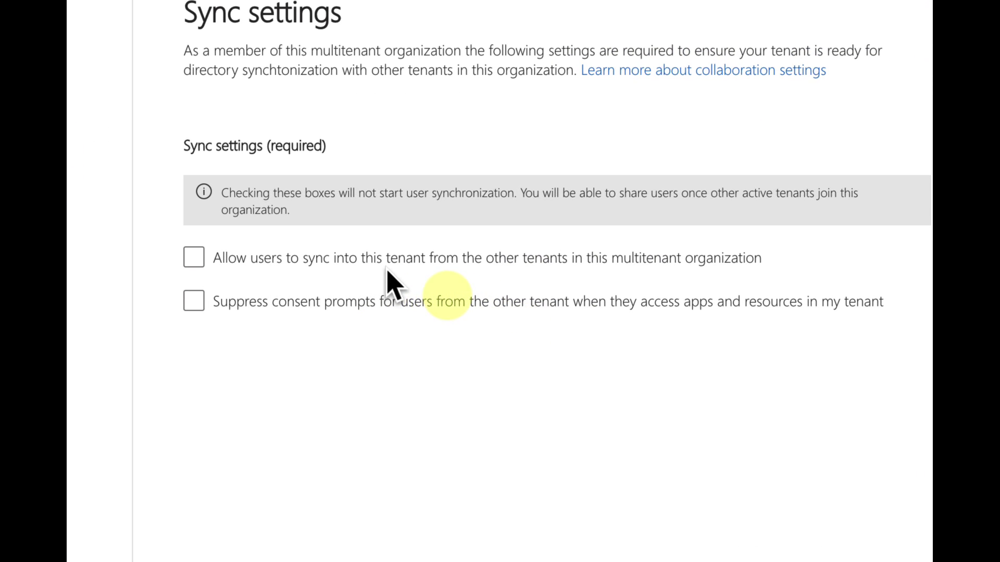
- Allow user sync into this tenant, suppress consent prompts for the other tenant's users, and create the multitenant organization
left_click(632, 267)
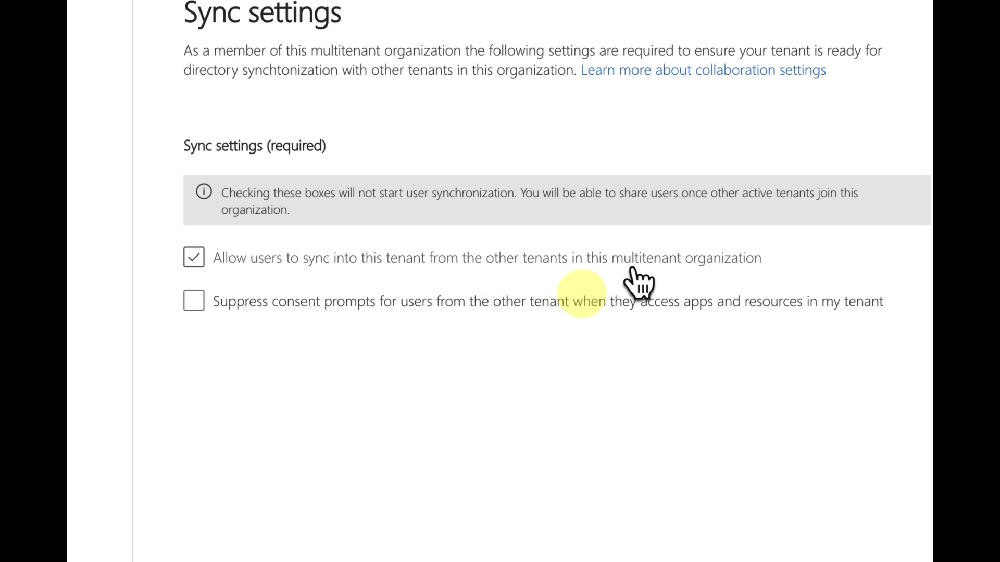
left_click(194, 259)
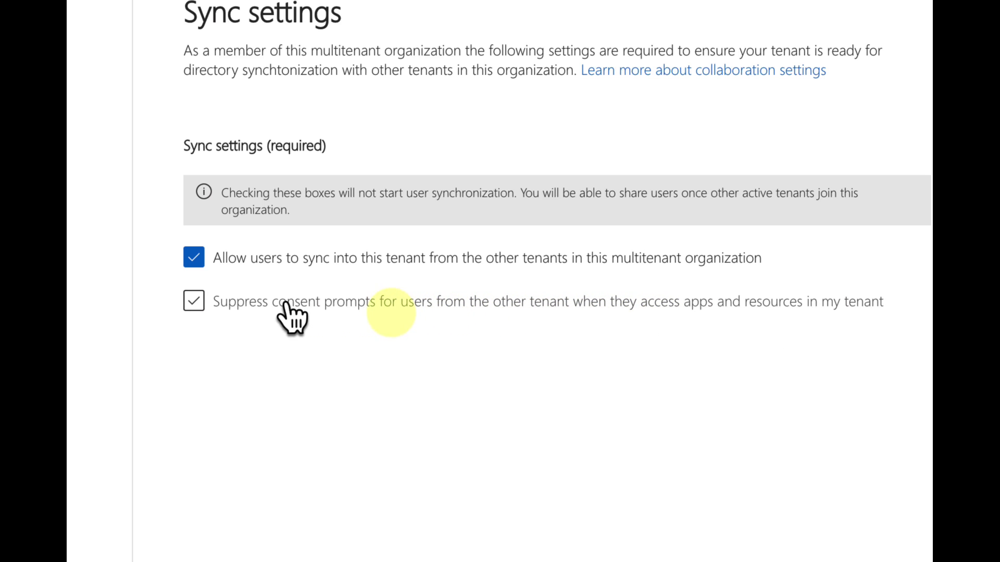
left_click(194, 301)
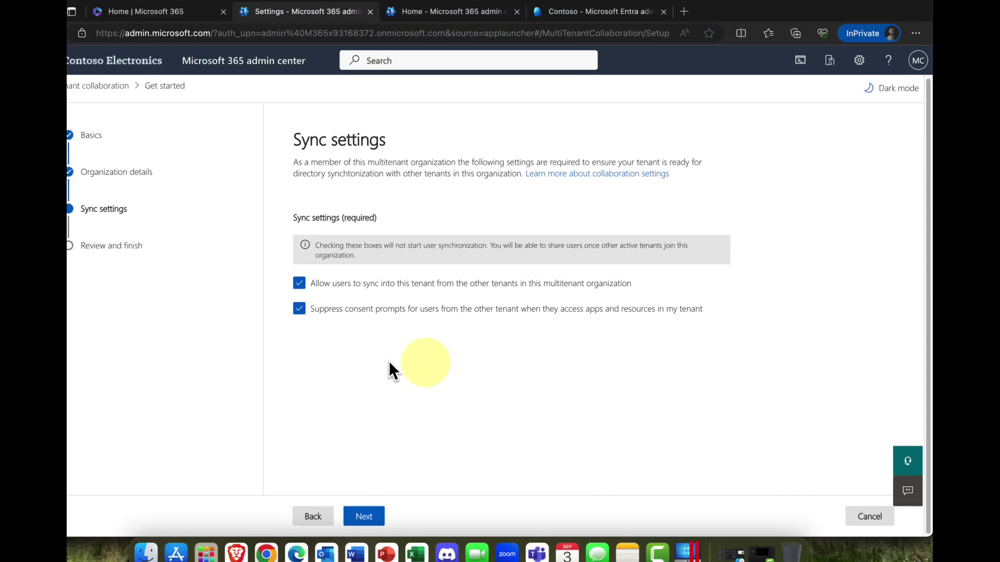
left_click(365, 517)
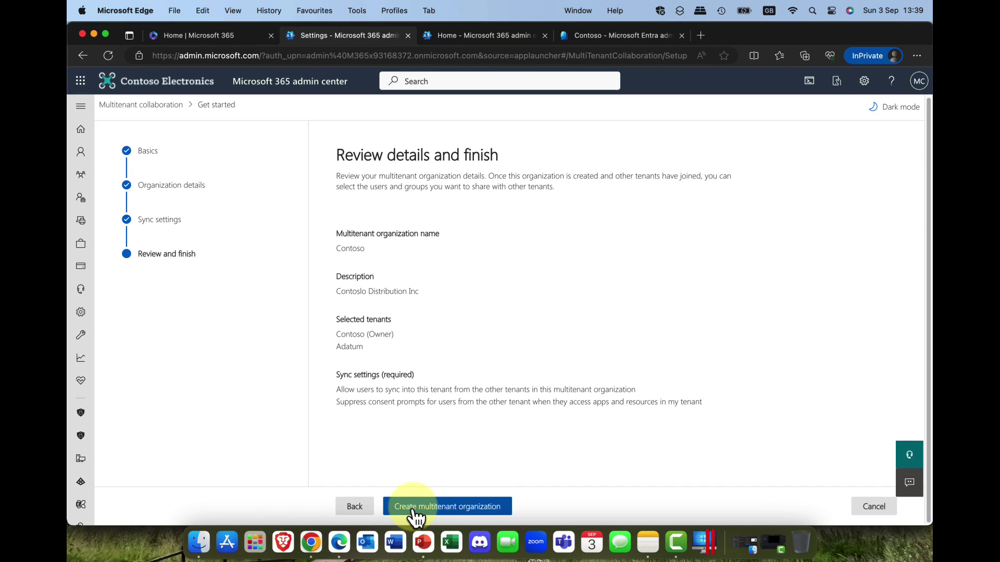
left_click(458, 508)
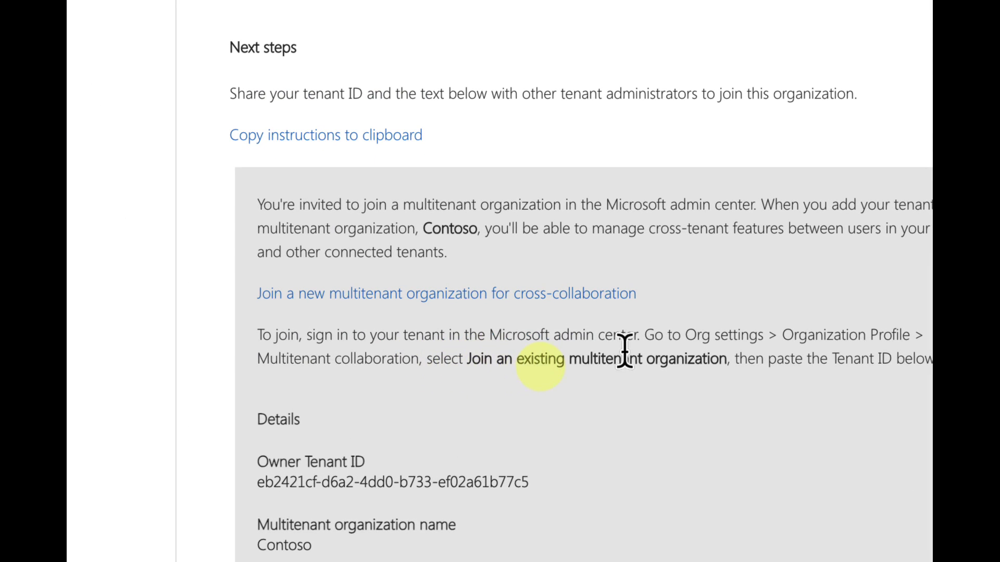
- Copy the Owner Tenant ID from the invitation details of the new multitenant organization
scroll(501, 391, "down", 2)
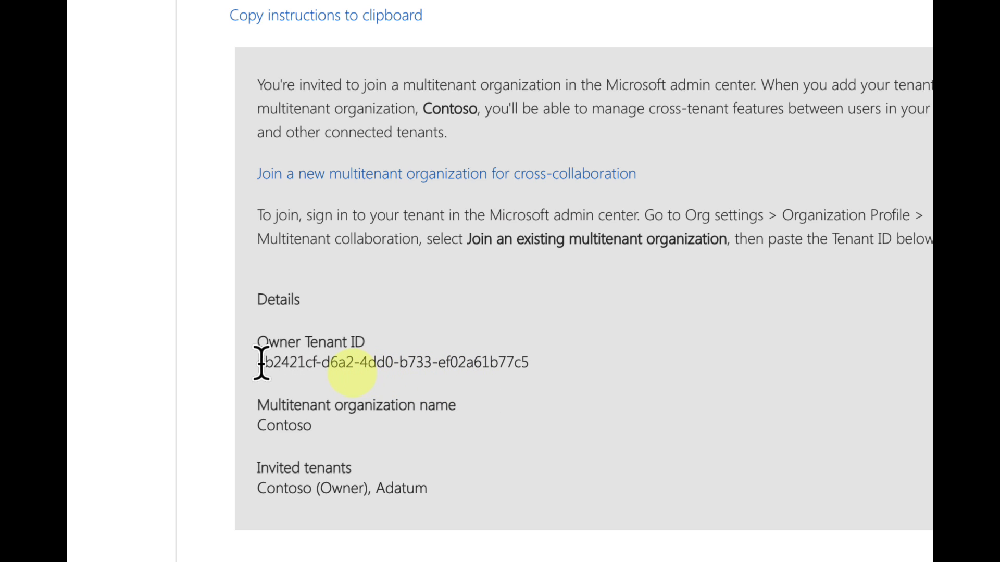
left_click_drag(257, 363, 535, 379)
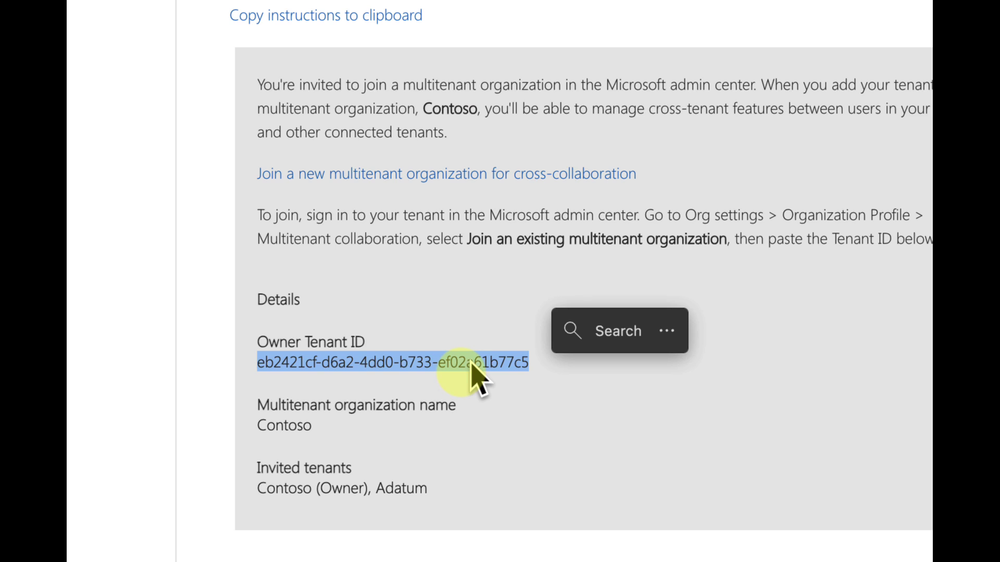
key("super+c")
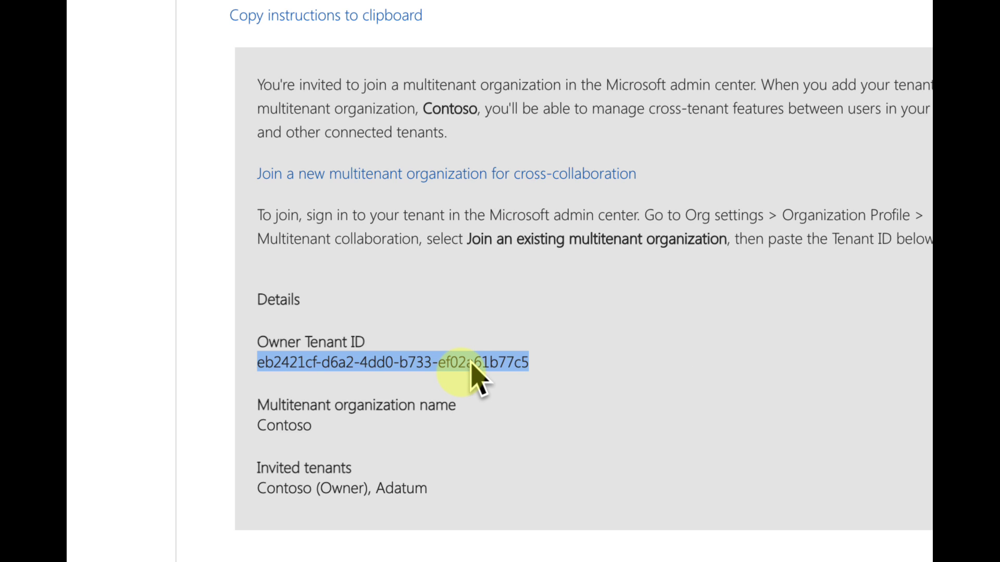
- Copy the selected Owner Tenant ID from the invitation details and finish the multitenant organization creation wizard
right_click(472, 364)
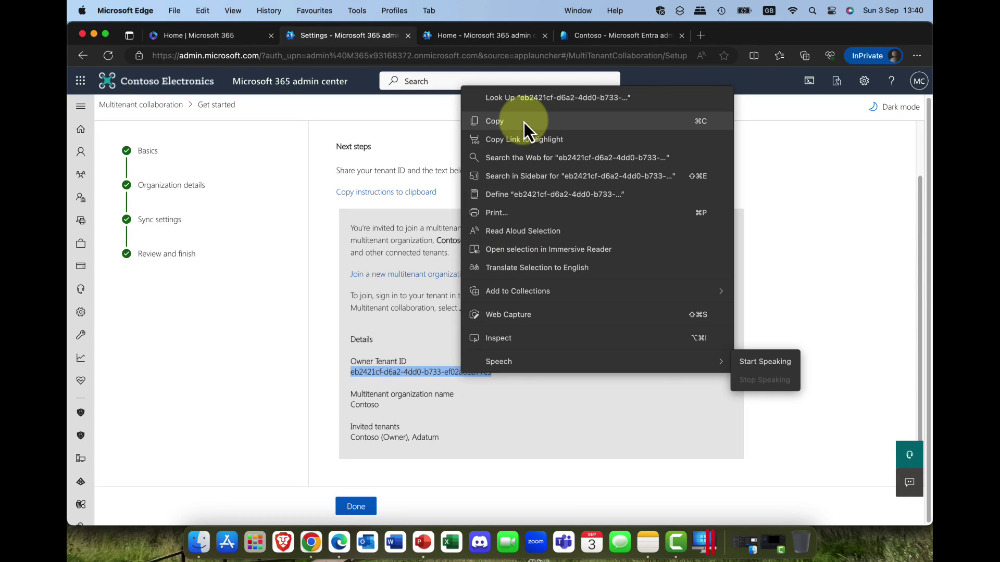
left_click(523, 121)
left_click(480, 402)
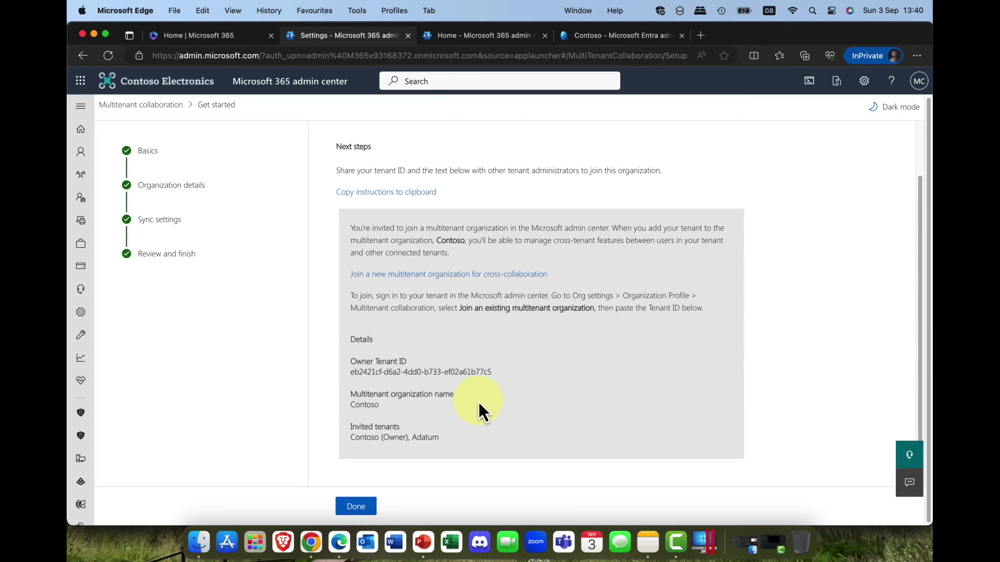
left_click(359, 508)
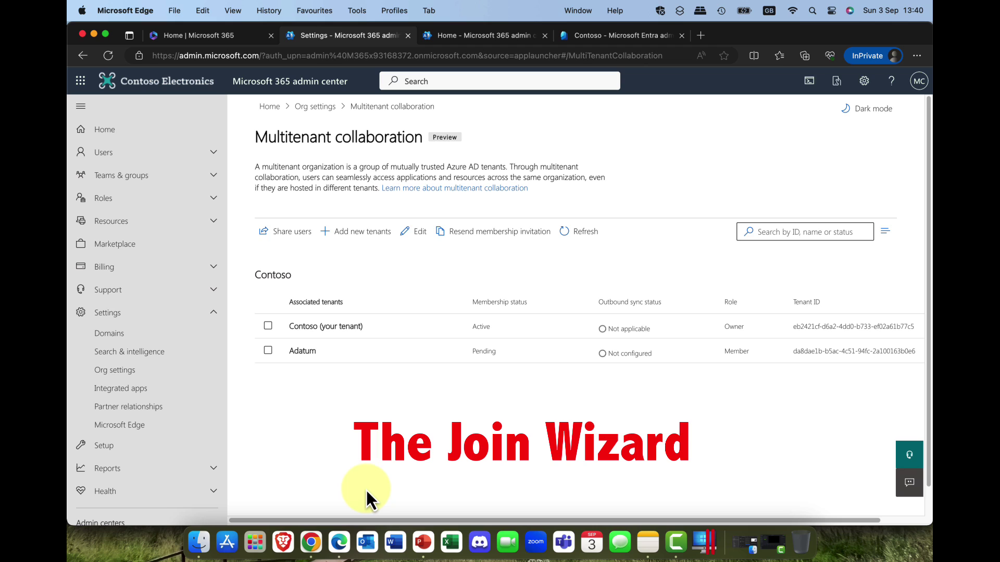
- Copy the Contoso tenant ID from its Entra overview in Edge and return to the Multitenant collaboration page
left_click(317, 548)
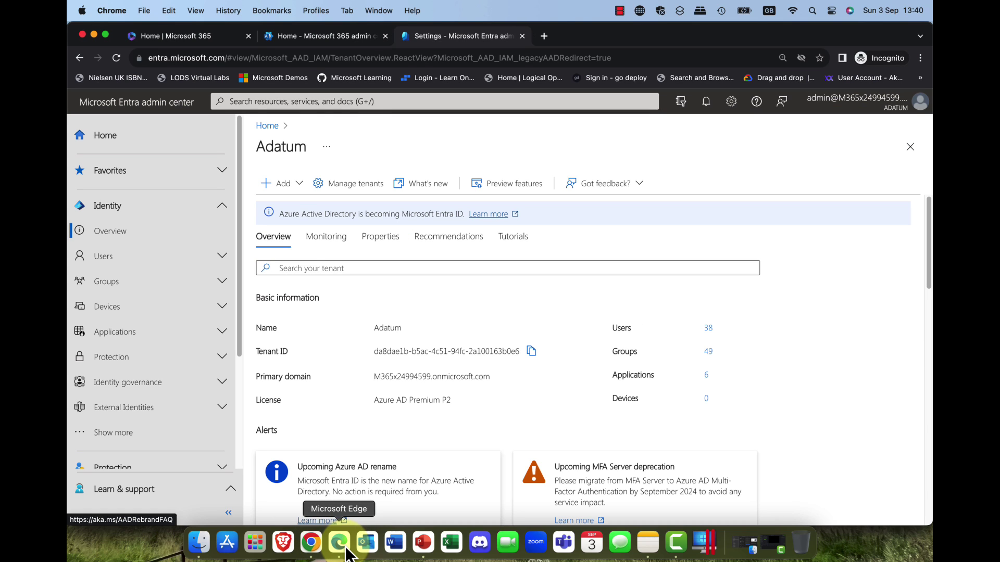
left_click(340, 544)
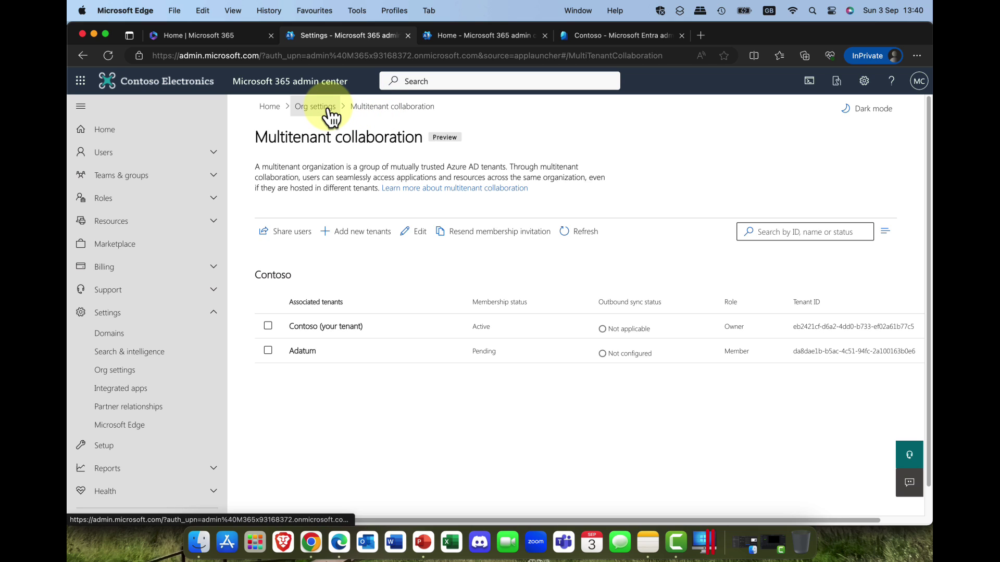
left_click(480, 36)
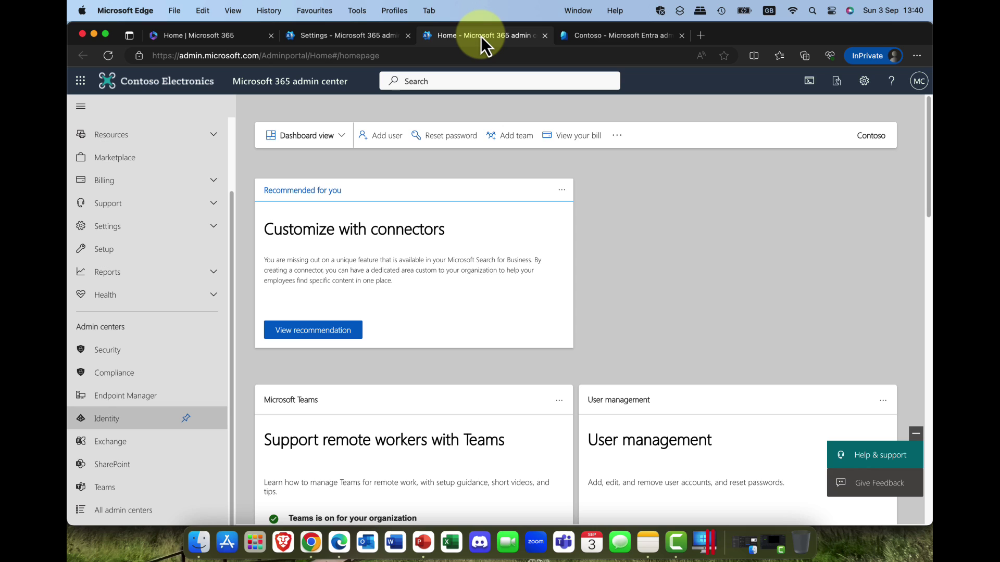
left_click(563, 37)
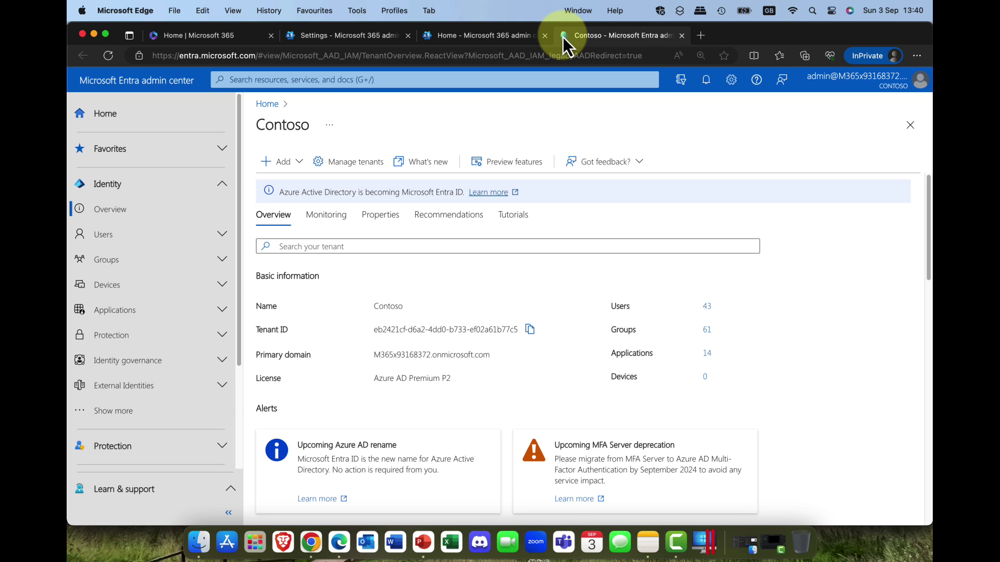
left_click(530, 330)
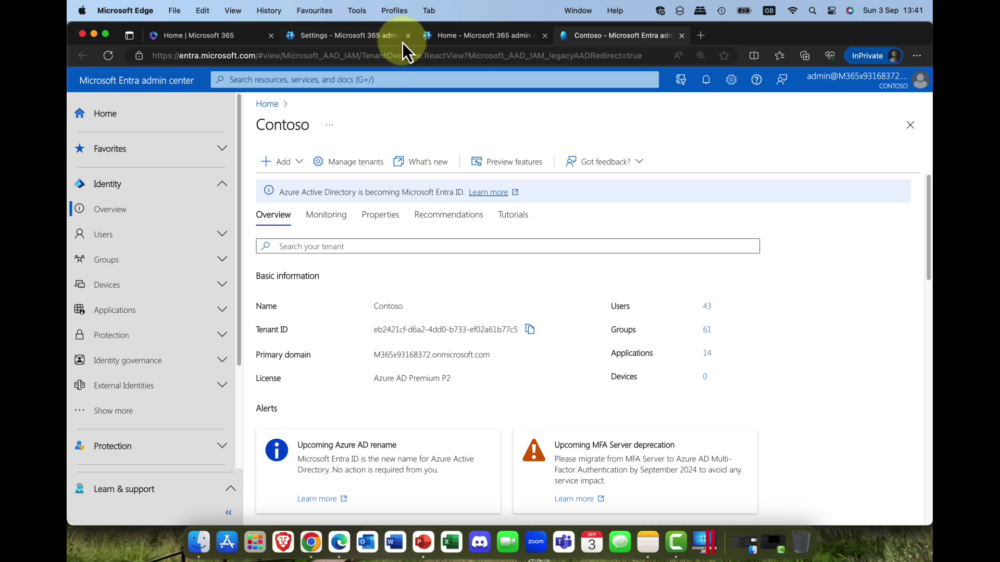
left_click(456, 37)
left_click(347, 35)
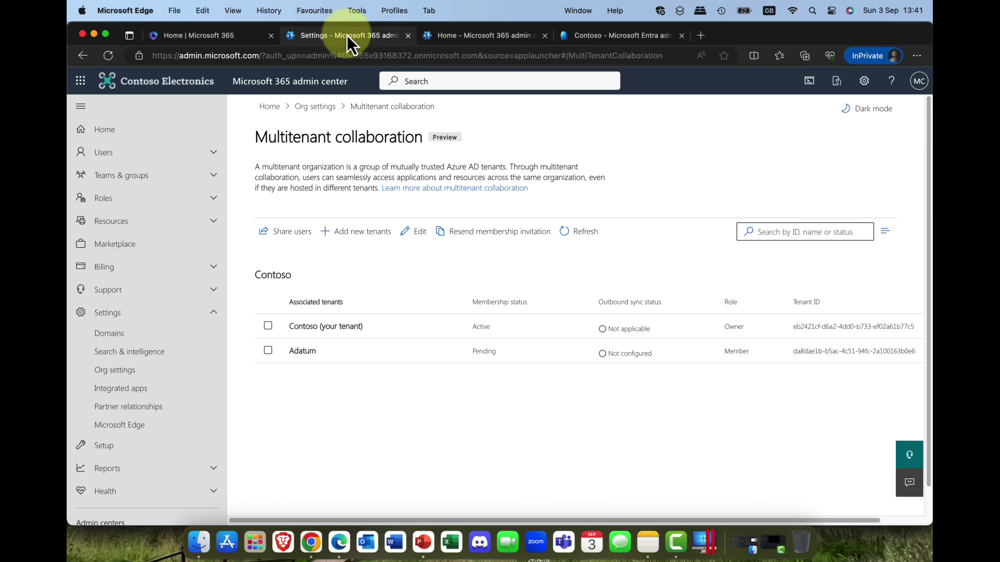
- Switch to Chrome, open Multitenant collaboration in the Adatum tenant's organization profile settings and start the setup wizard
left_click(283, 556)
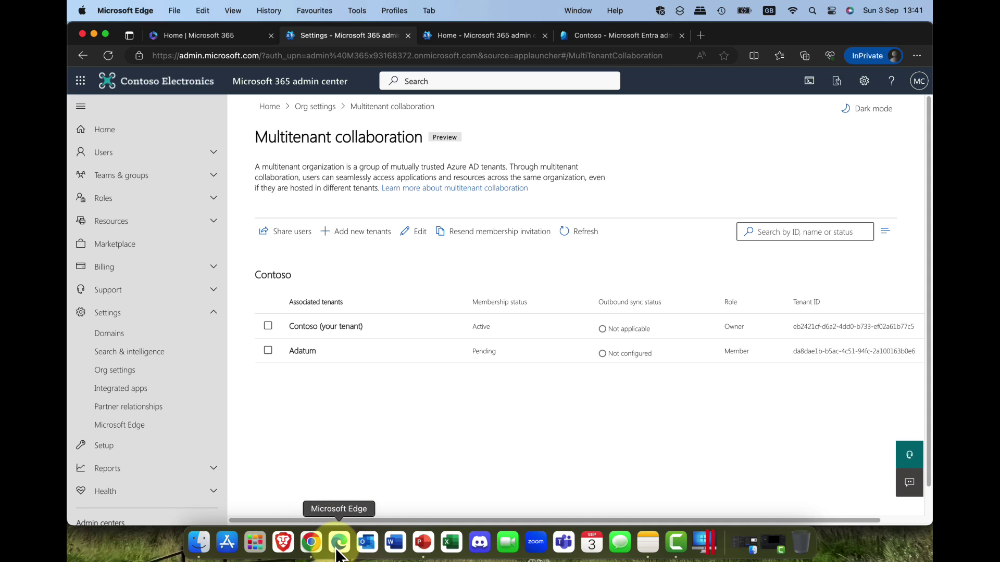
left_click(313, 555)
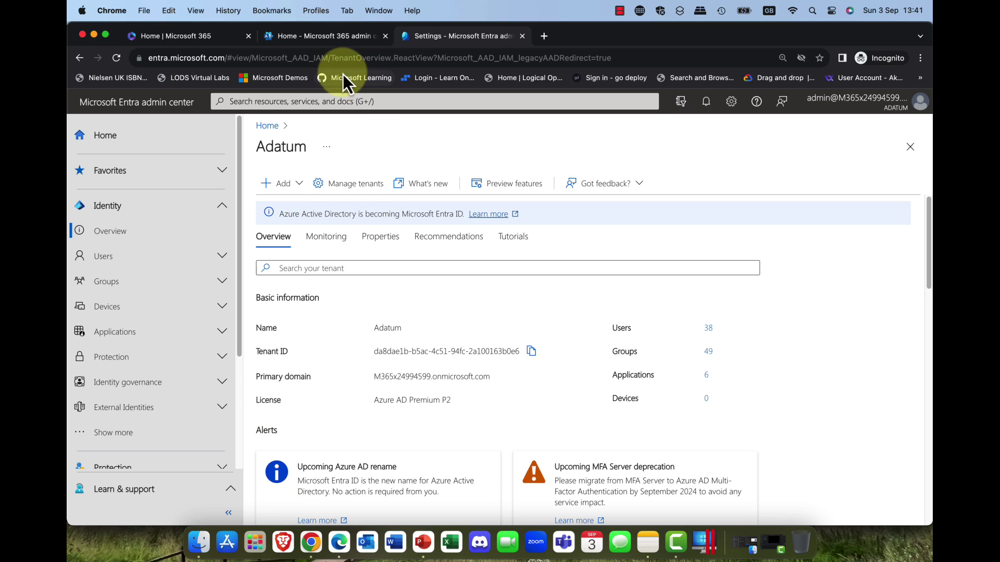
left_click(329, 43)
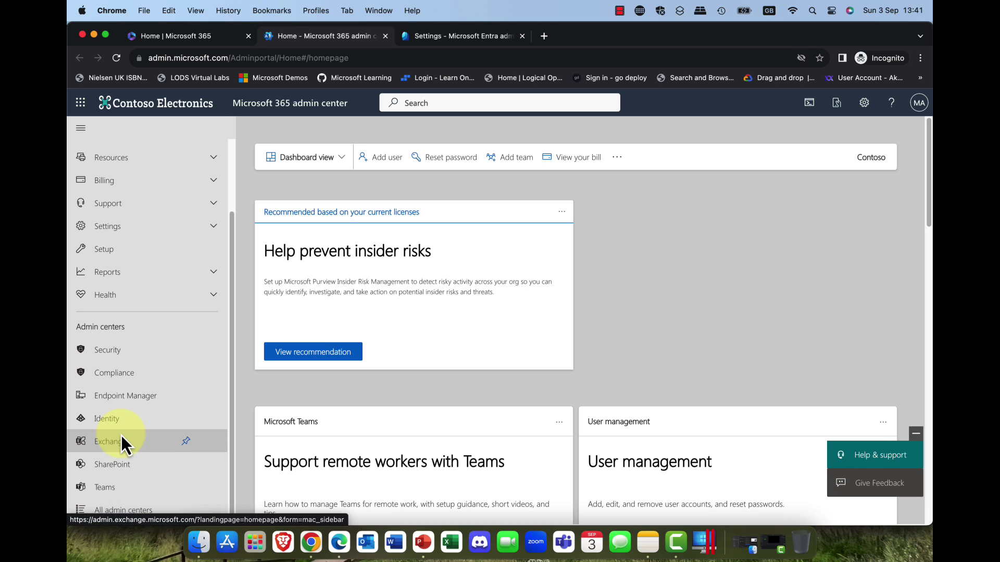
scroll(123, 442, "up", 3)
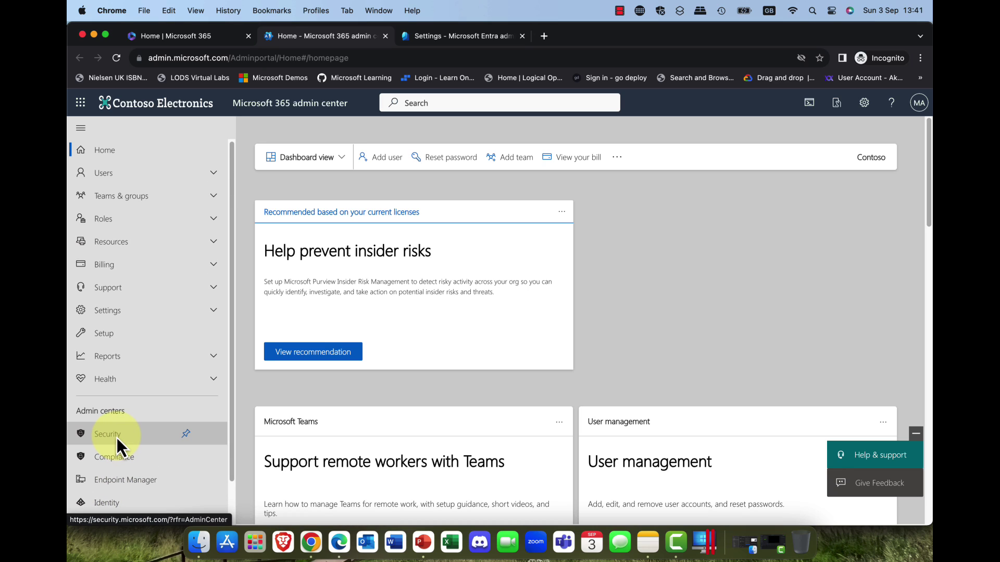
left_click(115, 319)
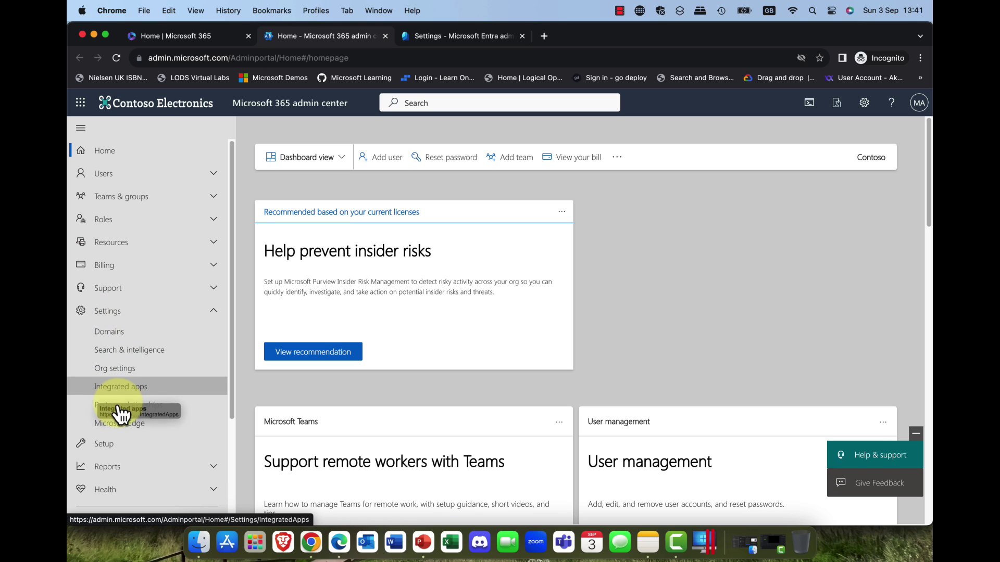
left_click(125, 368)
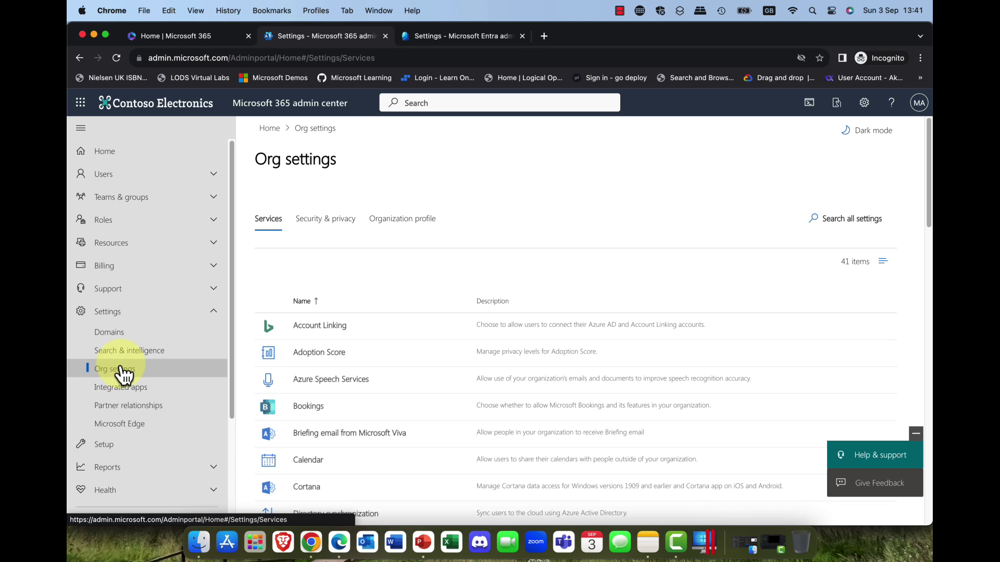
left_click(396, 228)
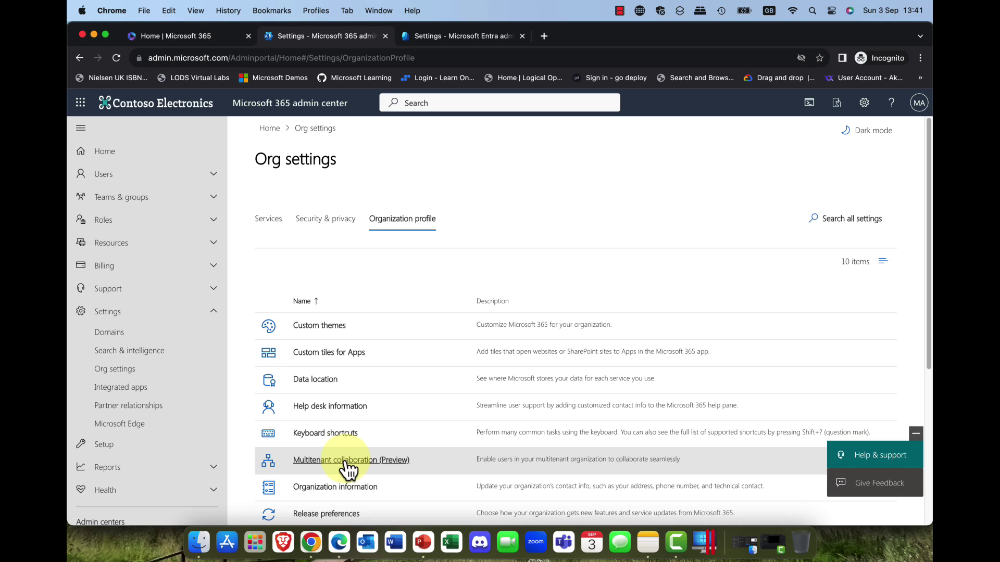
left_click(348, 463)
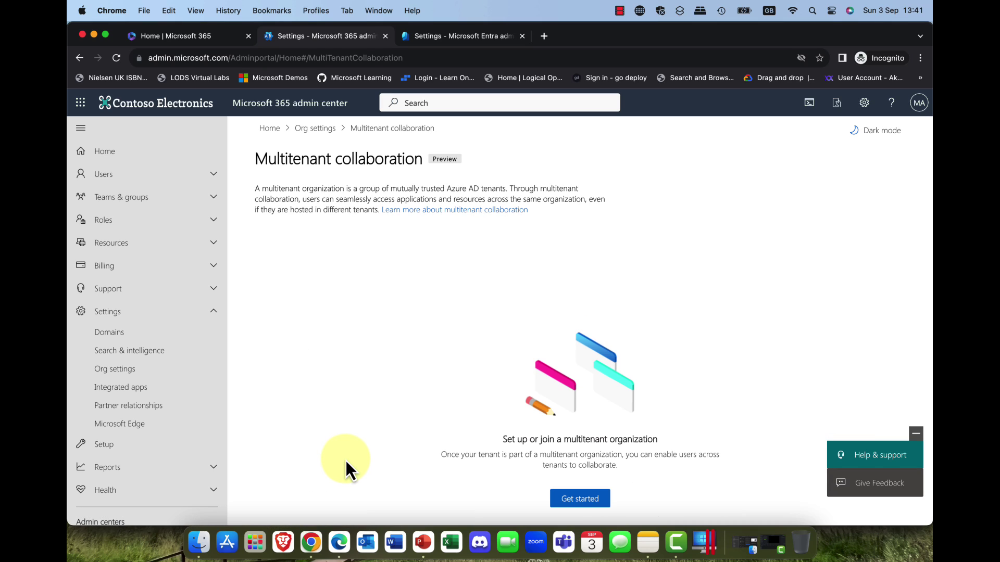
left_click(579, 498)
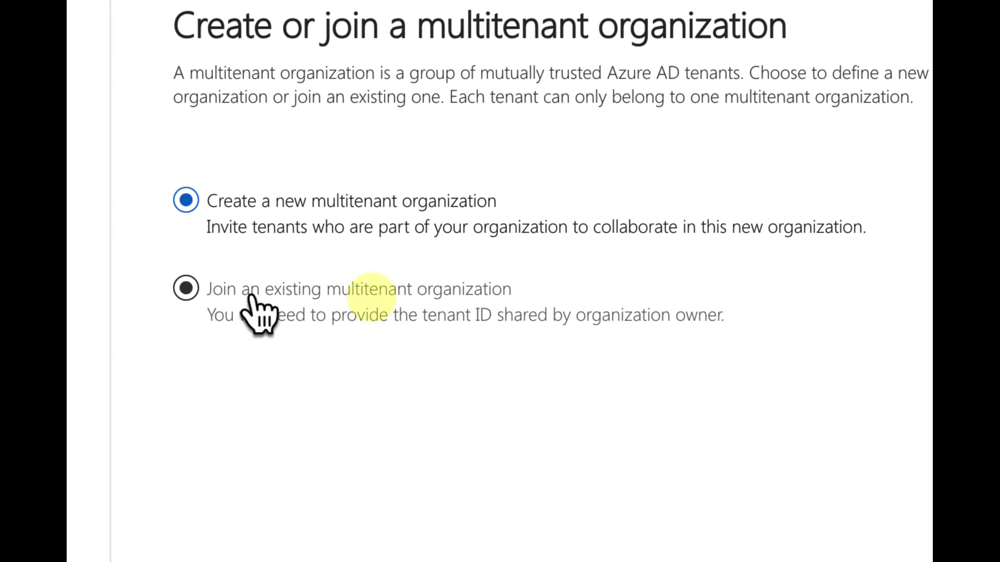
- Choose to join an existing multitenant organization and paste the copied owner tenant ID
left_click(247, 297)
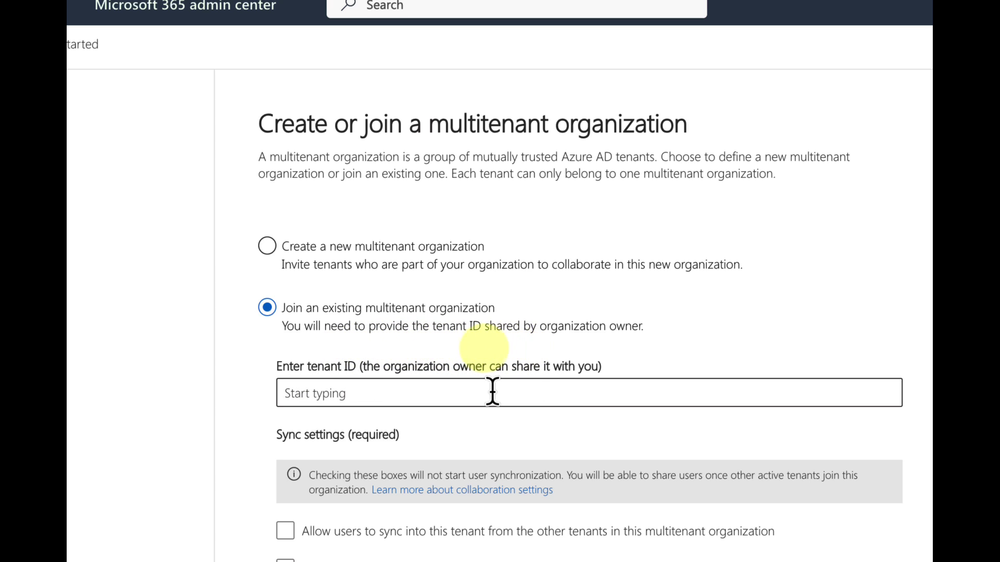
right_click(410, 391)
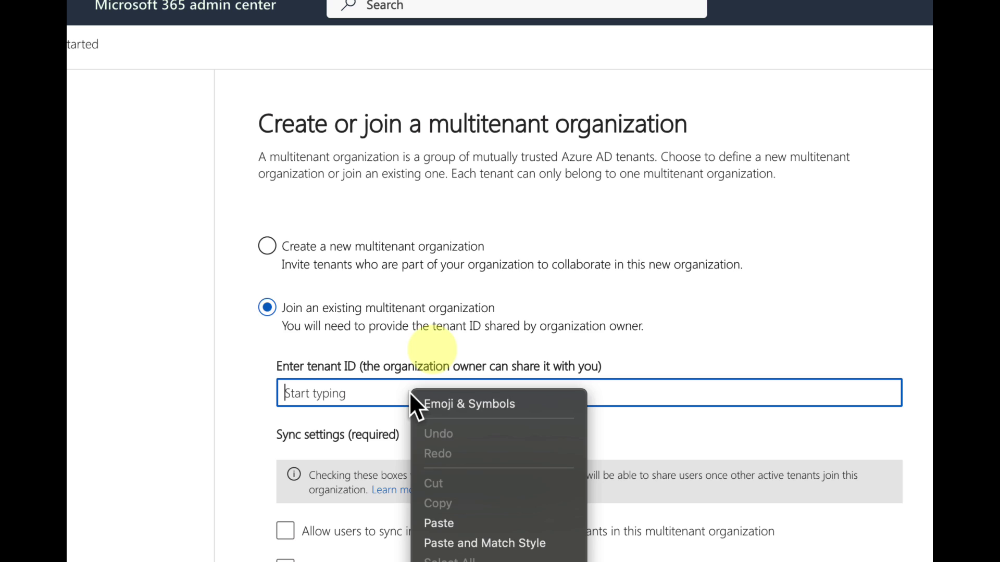
left_click(456, 521)
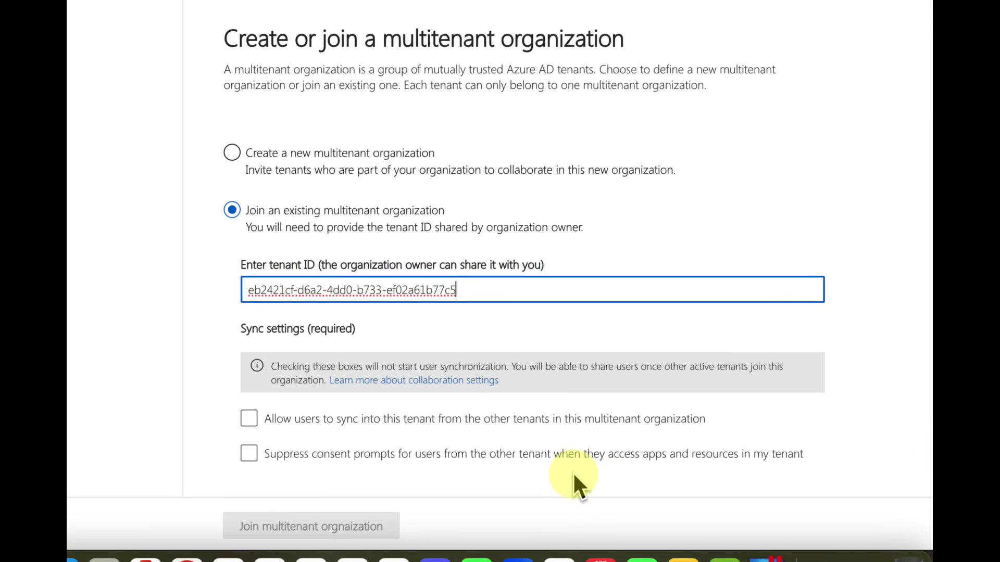
- Allow users to sync into this tenant, suppress consent prompts for the other tenant's users, and join the multitenant organization, completing the wizard
left_click(245, 419)
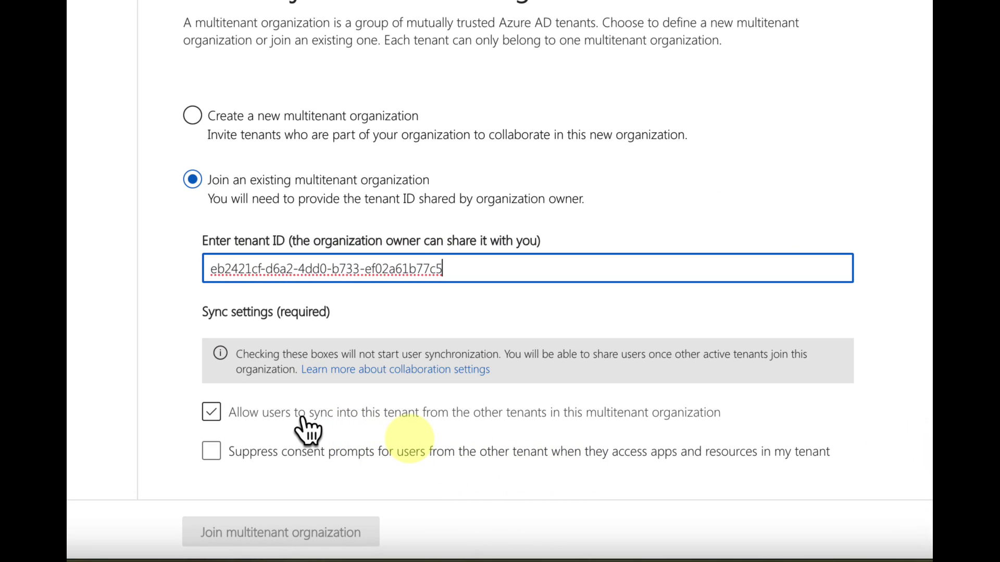
left_click(301, 418)
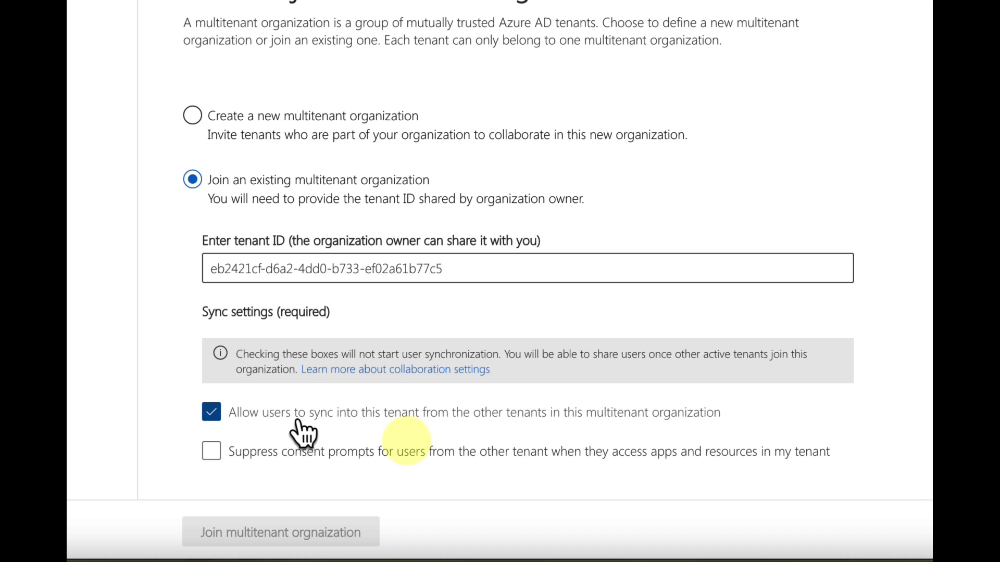
left_click(293, 466)
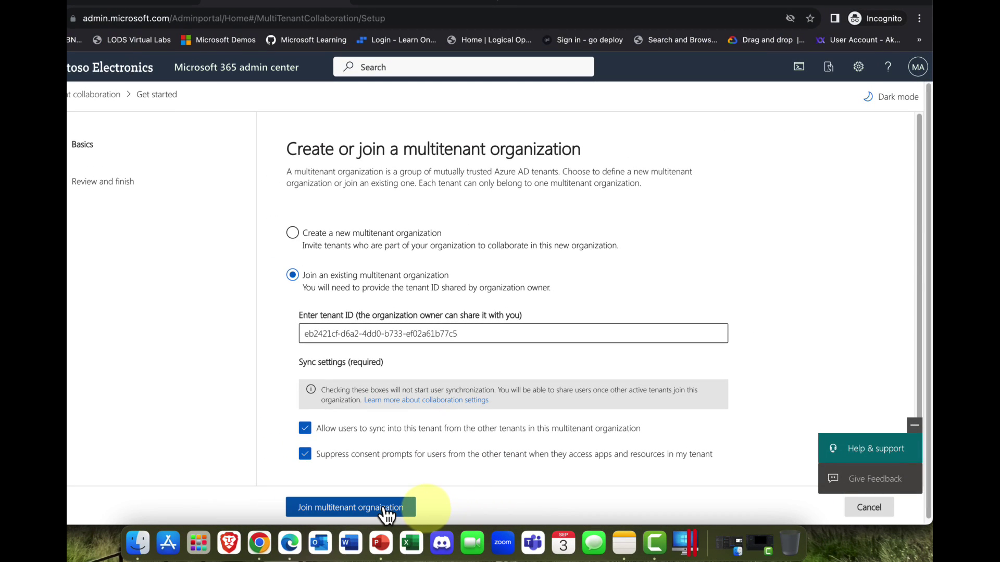
left_click(388, 513)
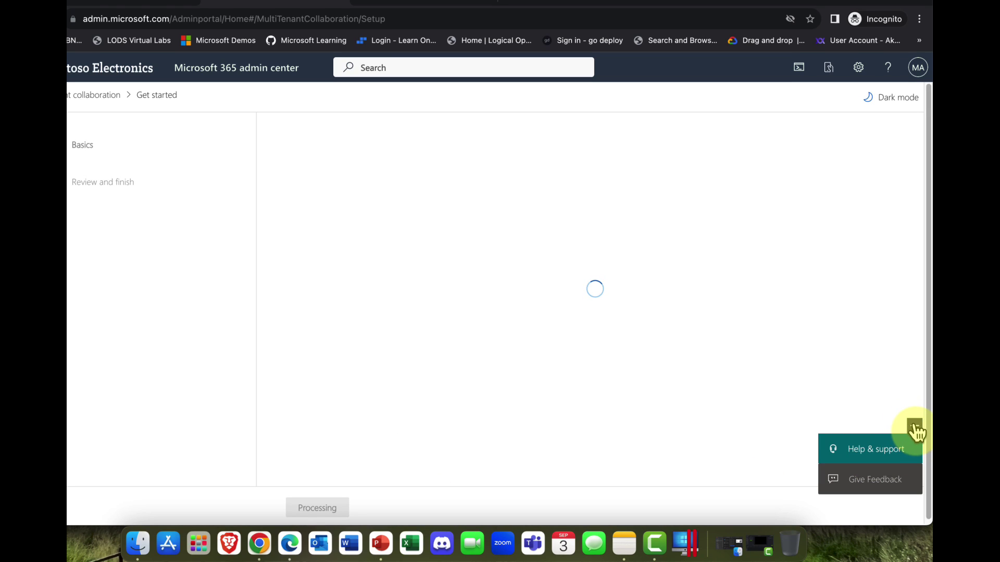
left_click(915, 428)
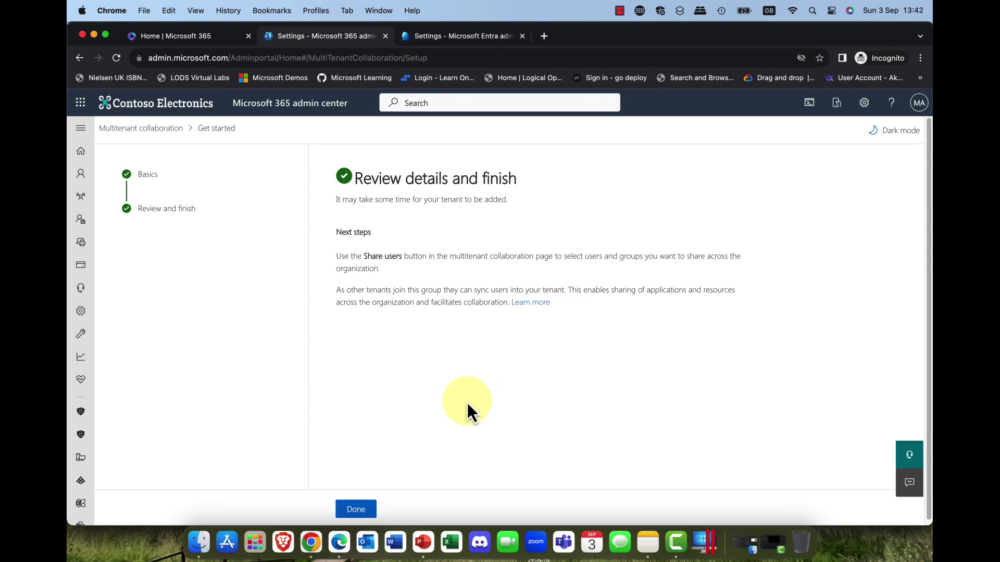
left_click(360, 510)
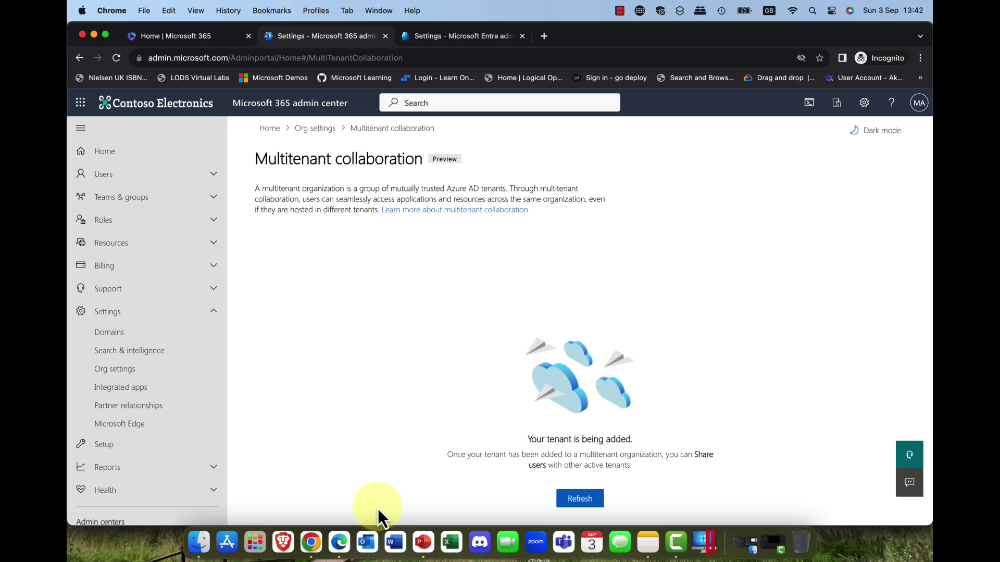
- Refresh the Multitenant collaboration page to check whether the Adatum tenant has been added
left_click(579, 501)
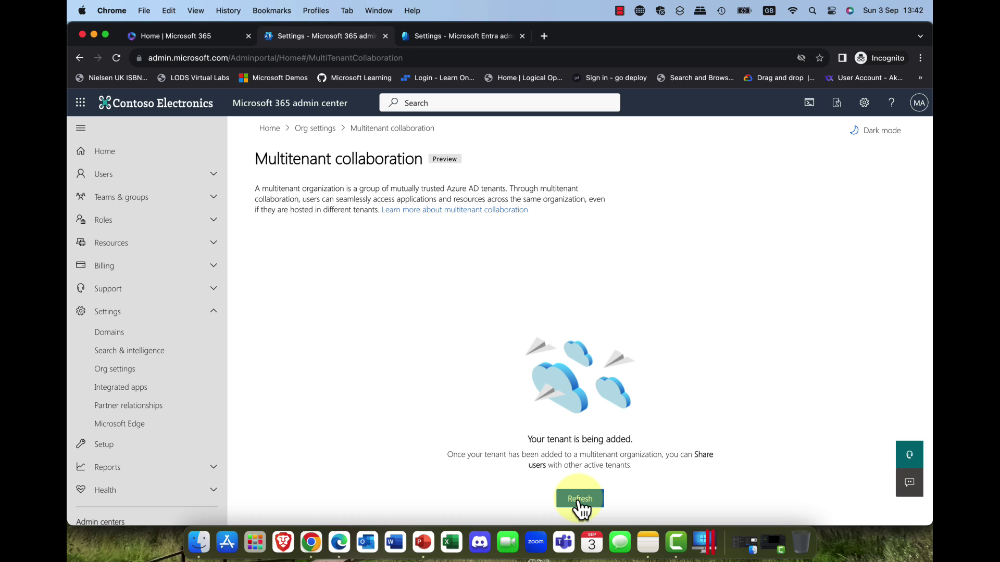
left_click(579, 499)
left_click(578, 502)
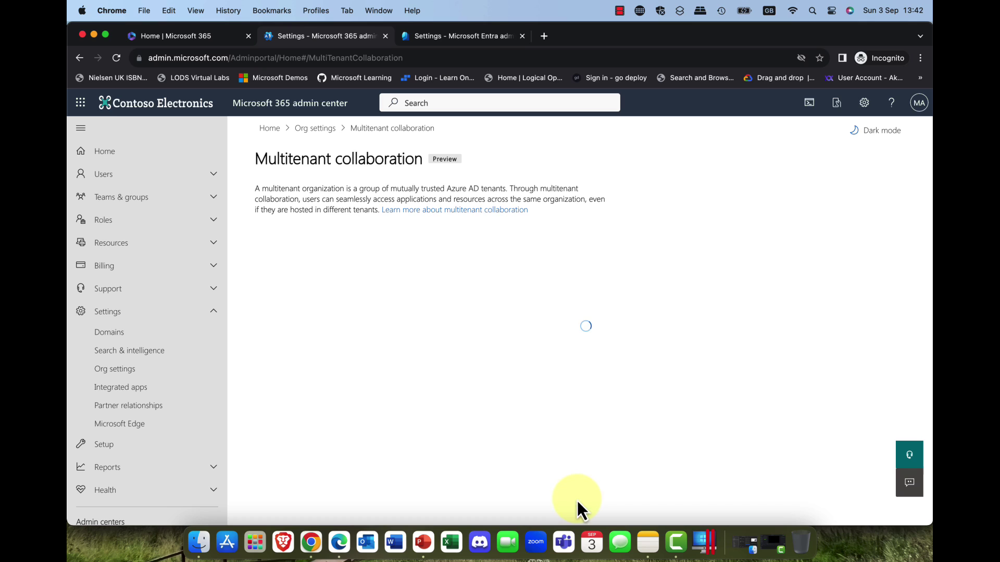
- Review the Contoso and Adatum tenant details and Adatum's sync configuration in Edge, and return to Adatum's admin center in Chrome
left_click(342, 541)
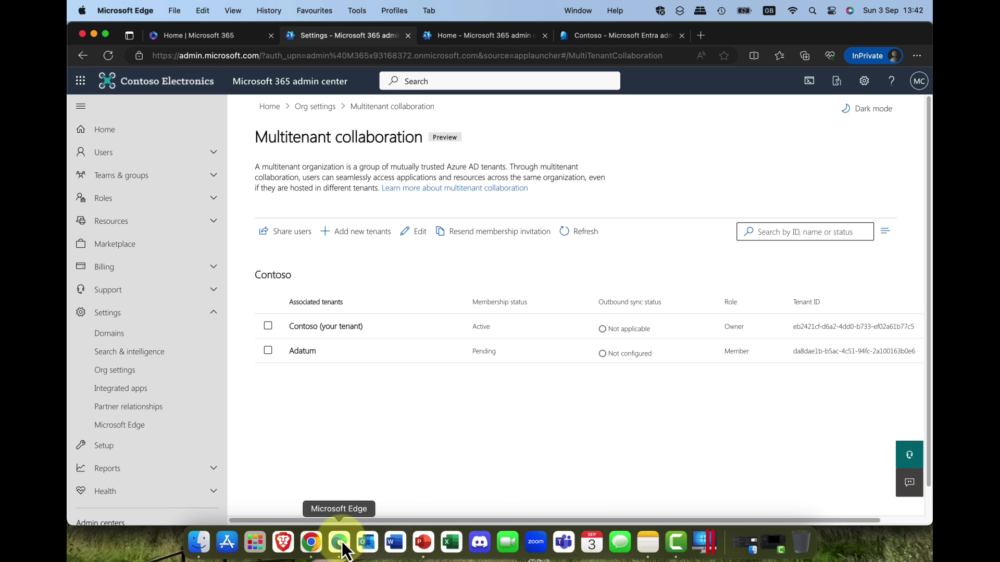
left_click(329, 333)
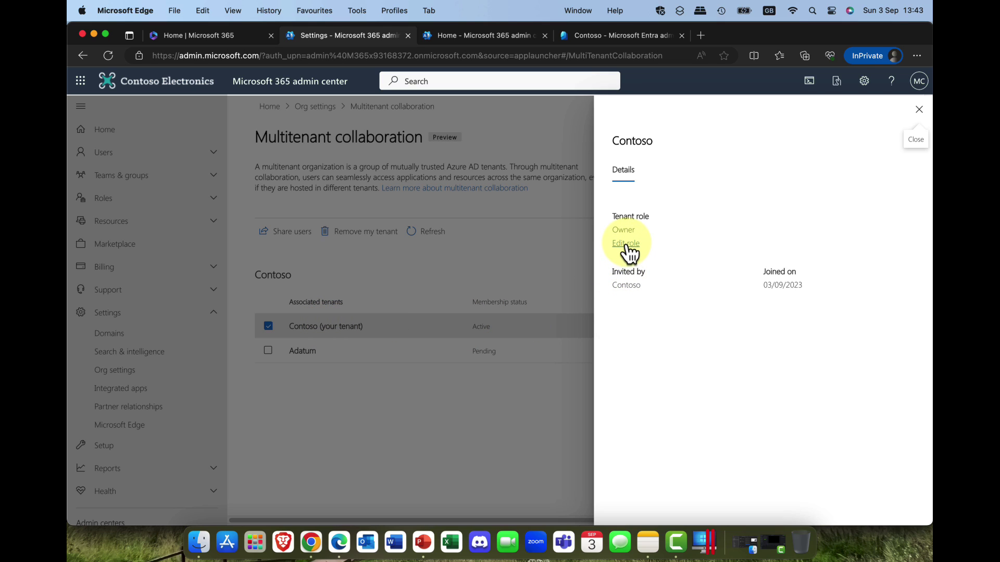
left_click(919, 110)
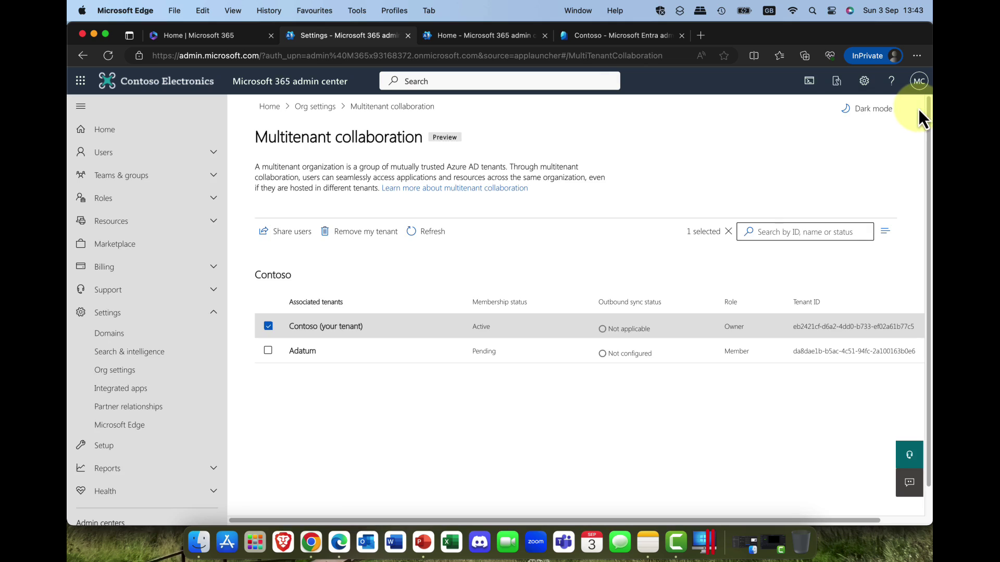
left_click(302, 351)
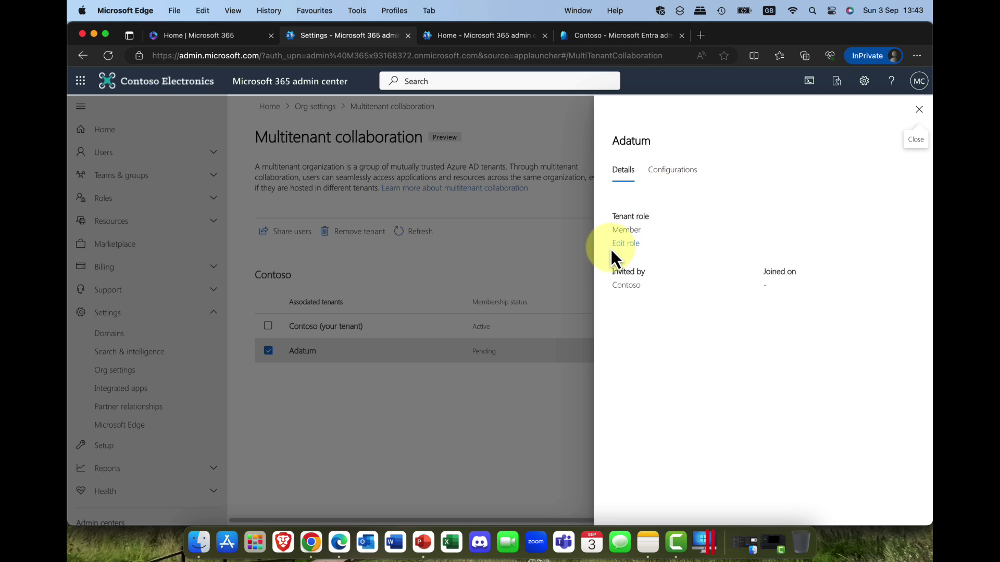
left_click(671, 172)
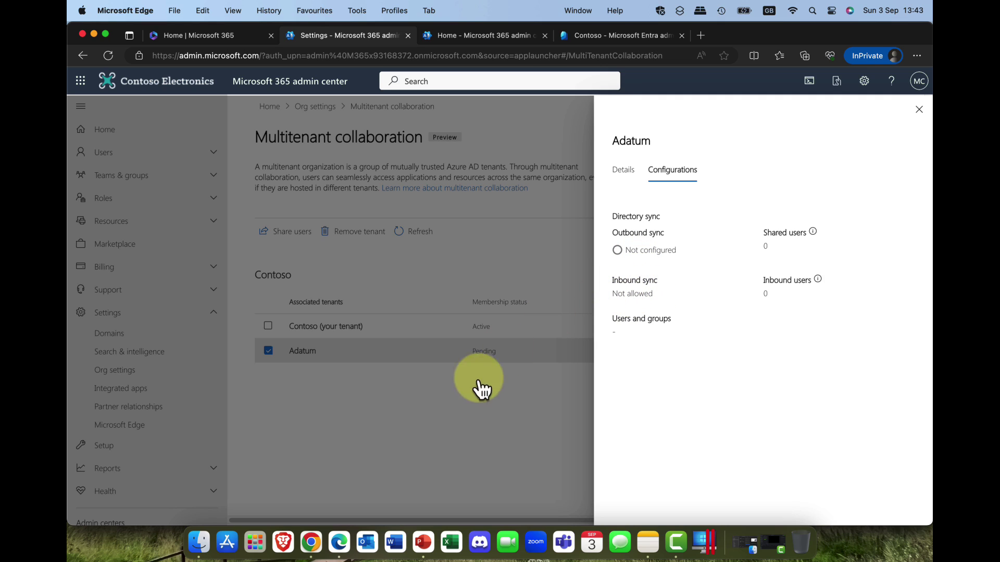
left_click(315, 553)
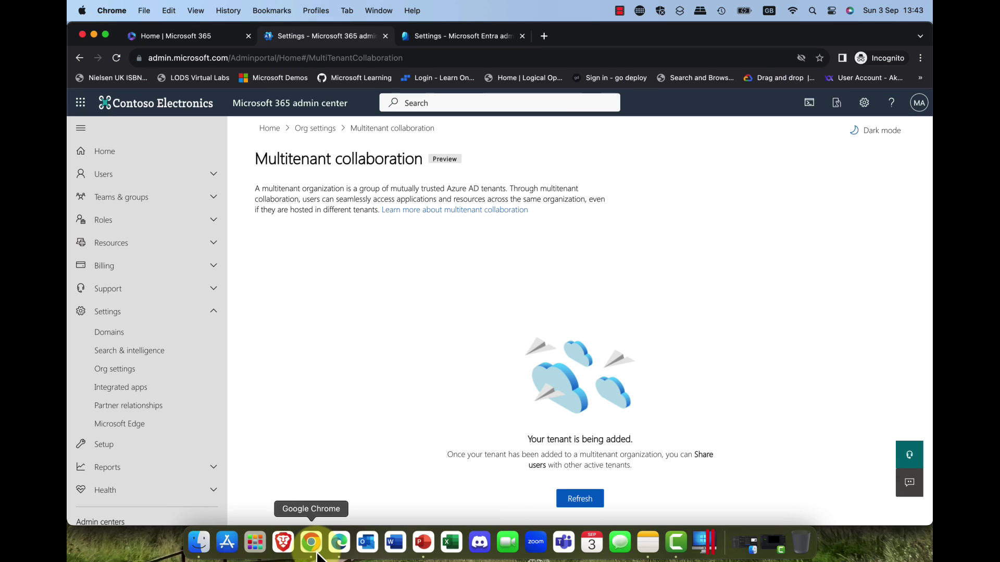
- Refresh Adatum's Multitenant collaboration page and review the Adatum tenant's role and joining details
left_click(581, 500)
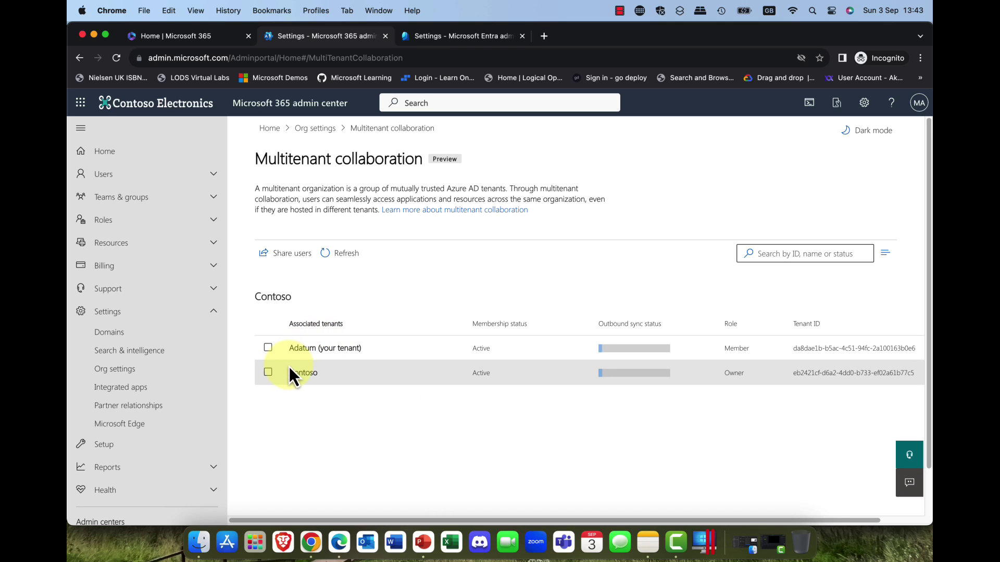
left_click(299, 349)
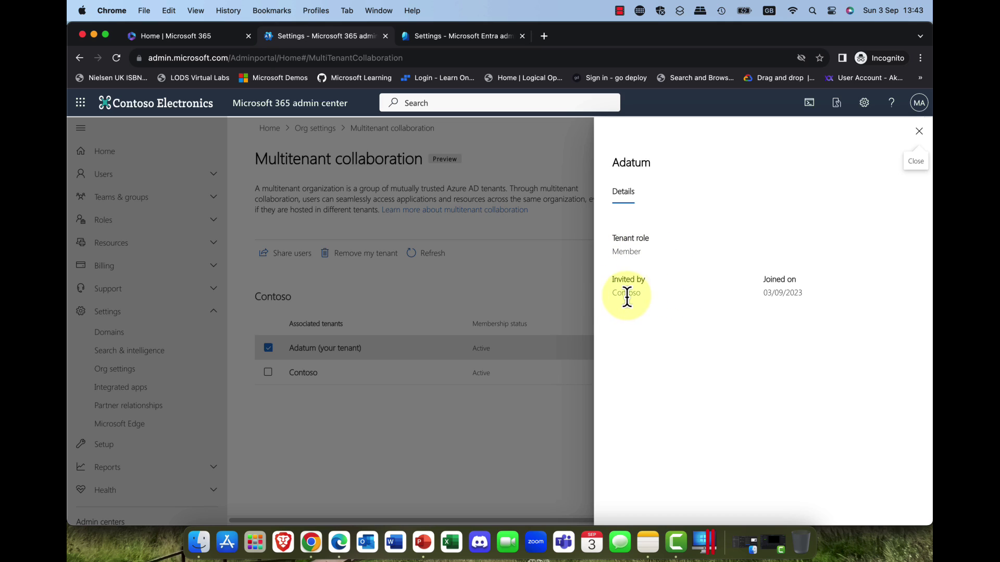
left_click(919, 132)
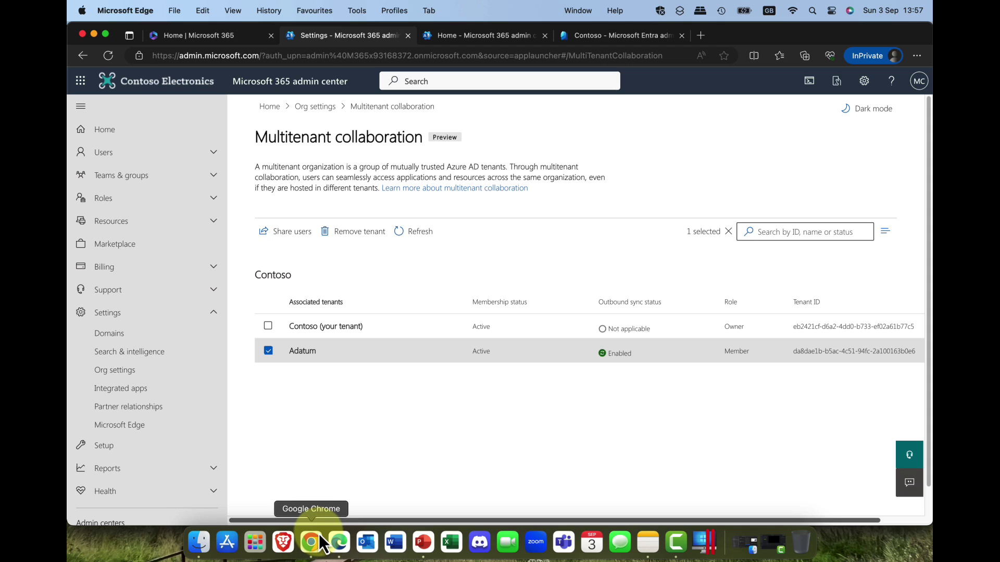
- In Adatum's admin center in Chrome, choose the Oslo HQ and Oslo Support groups as the users and groups to share
left_click(319, 544)
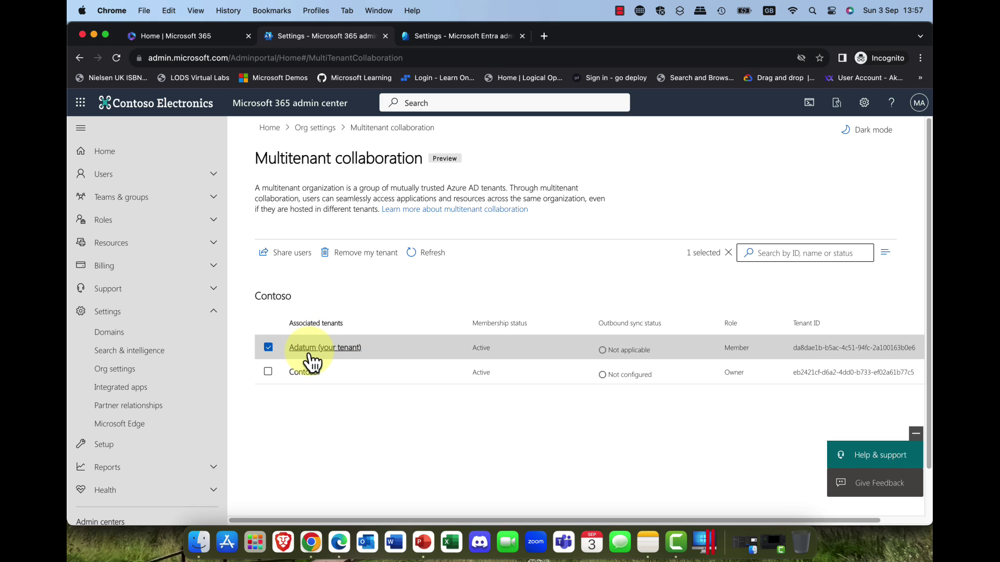
left_click(300, 264)
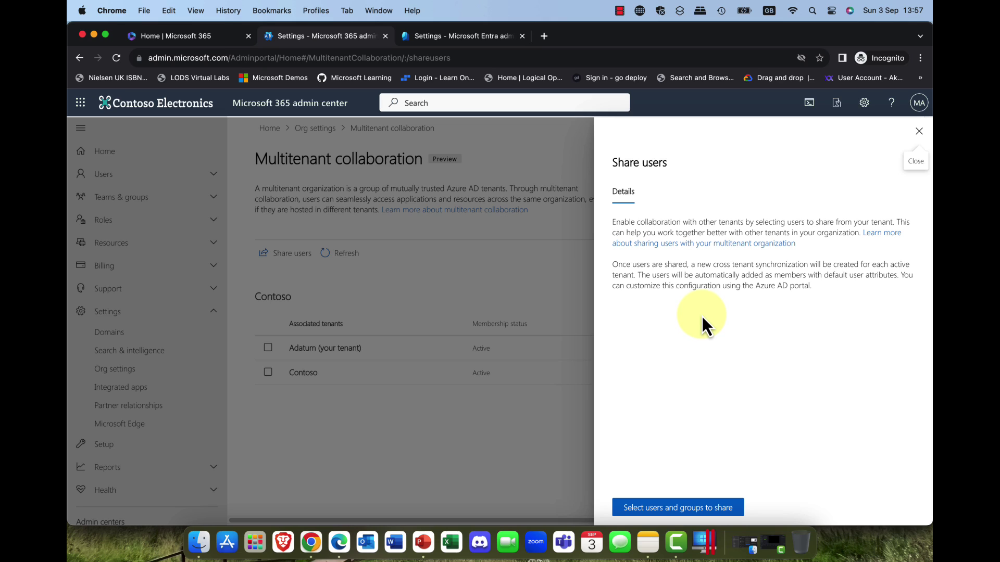
left_click(694, 516)
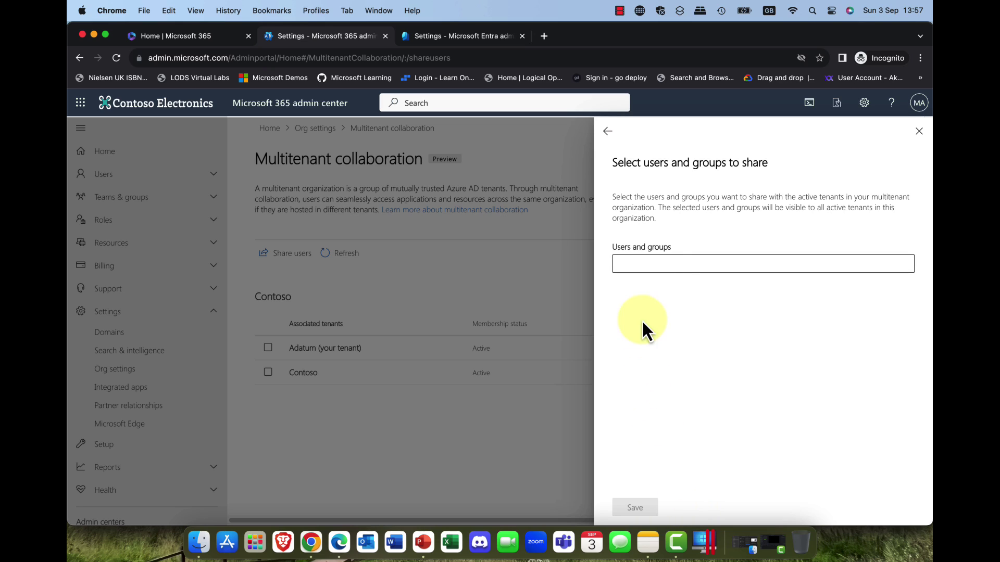
left_click(672, 263)
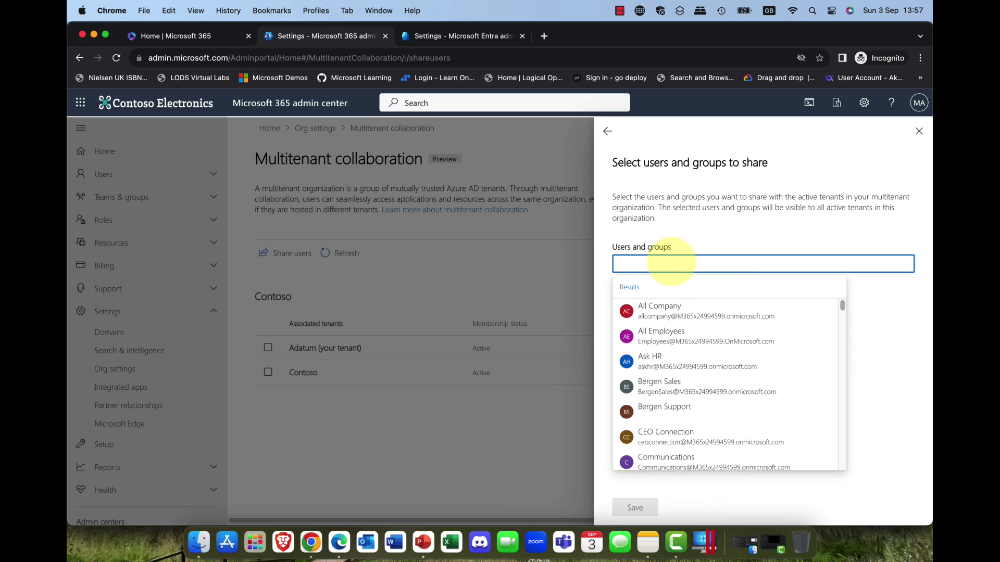
type("oslo")
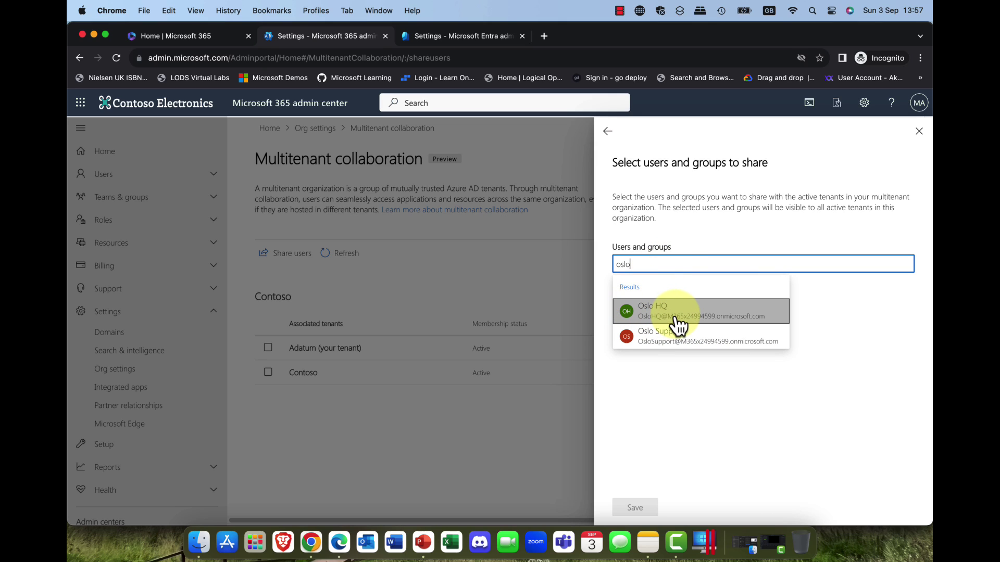
left_click(677, 315)
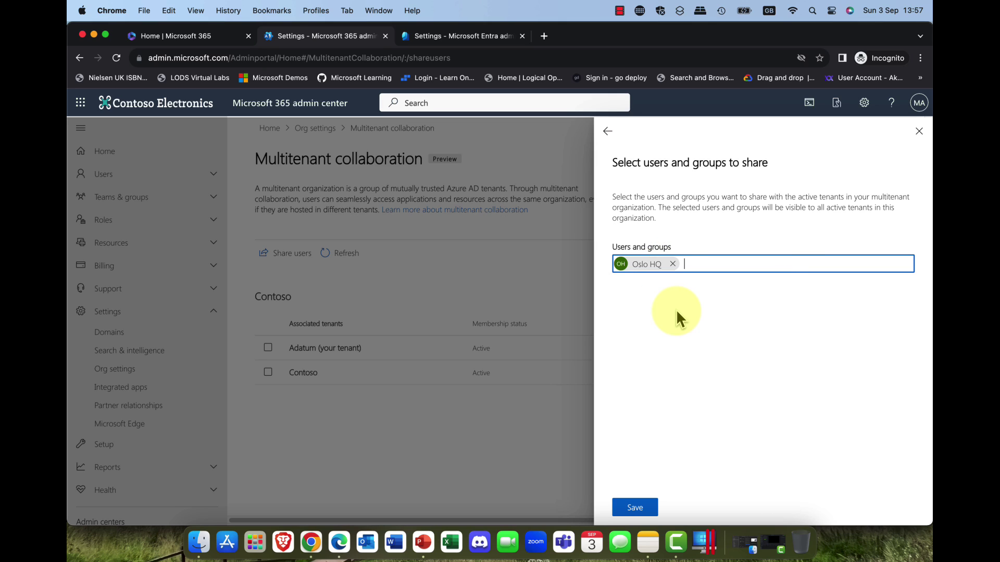
left_click(718, 263)
type("oslo")
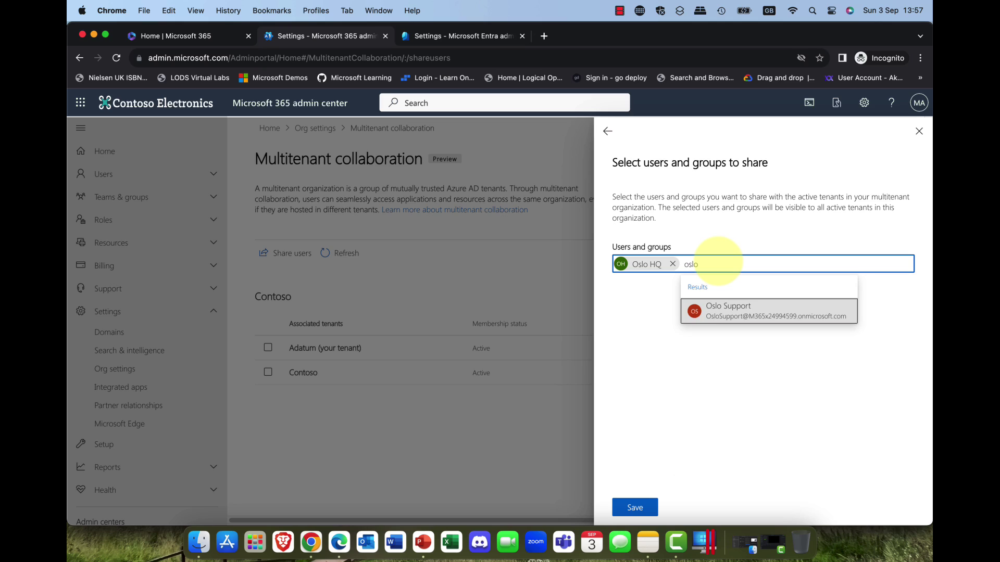
left_click(730, 311)
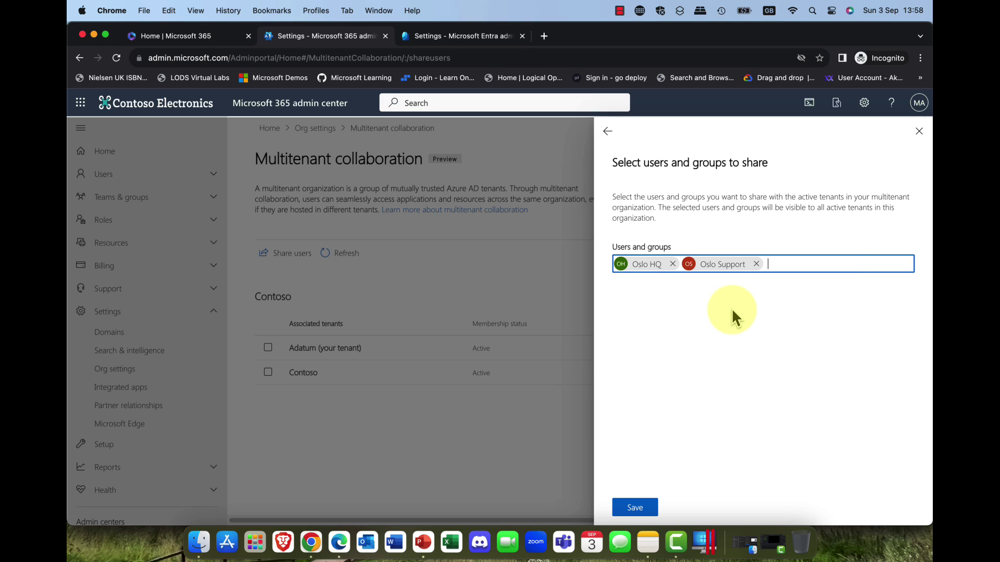
left_click(794, 265)
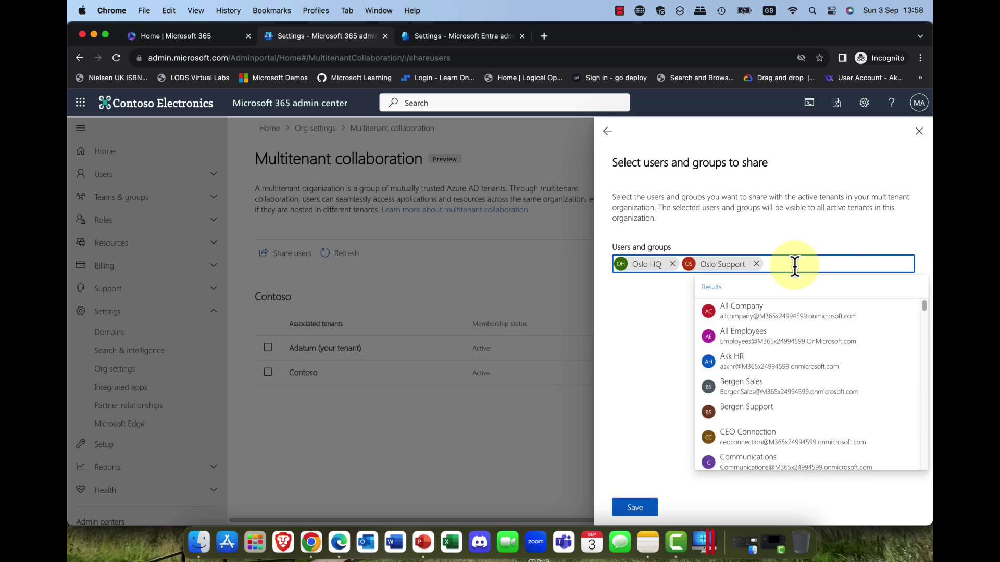
key("Escape")
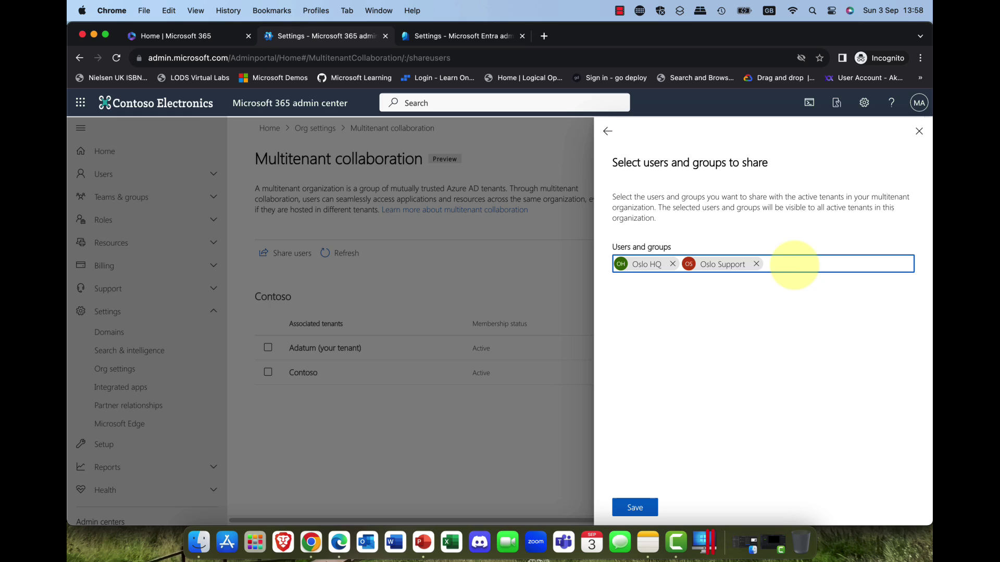
- Save and apply the sharing scope to all active tenants, and check the current user scope details
left_click(647, 515)
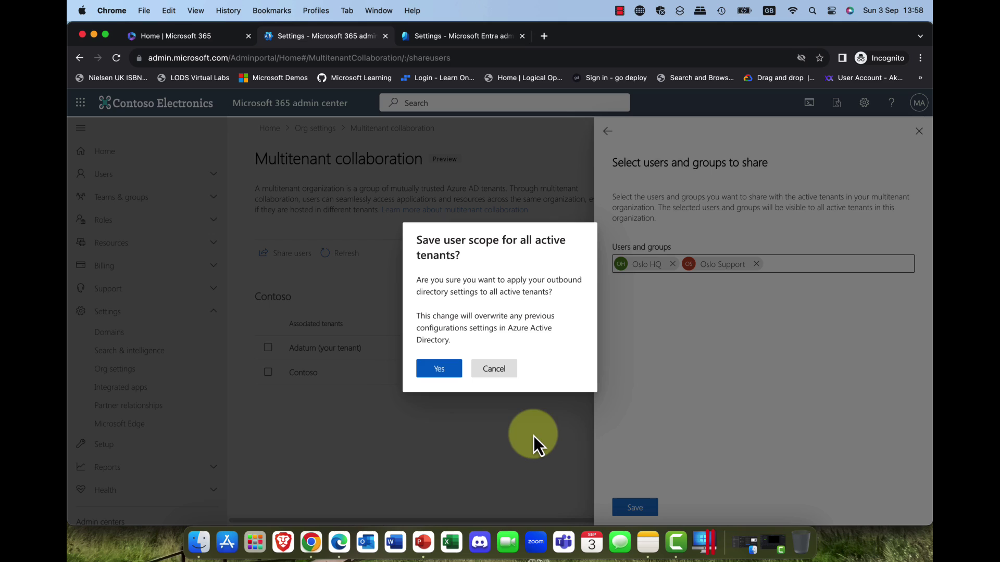
left_click(439, 368)
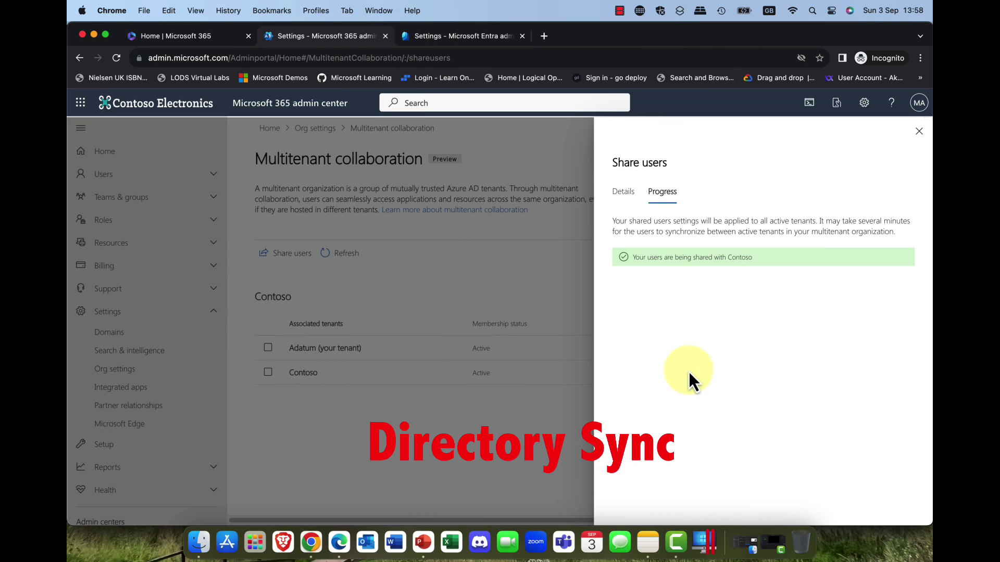
left_click(632, 192)
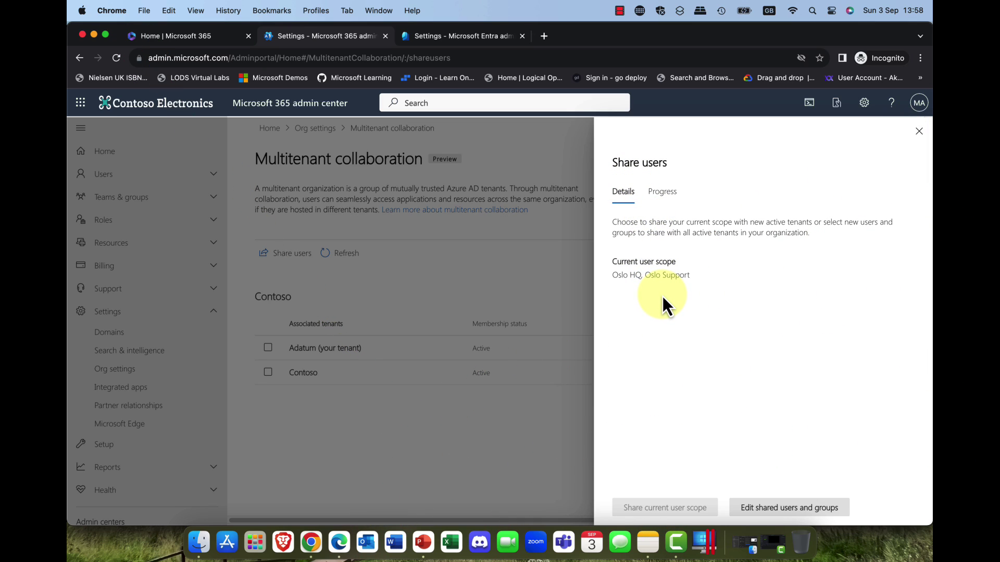
left_click(919, 132)
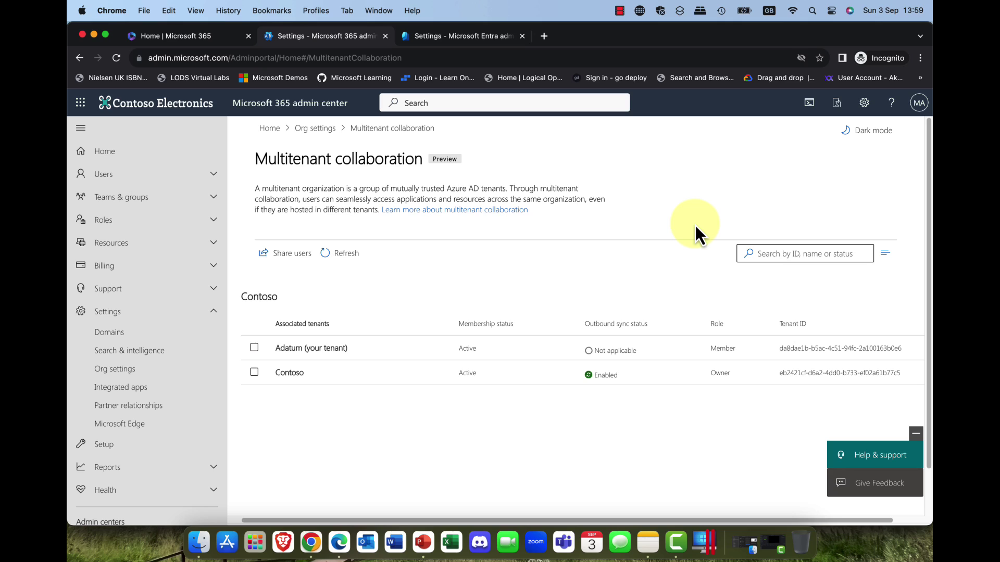
left_click(915, 435)
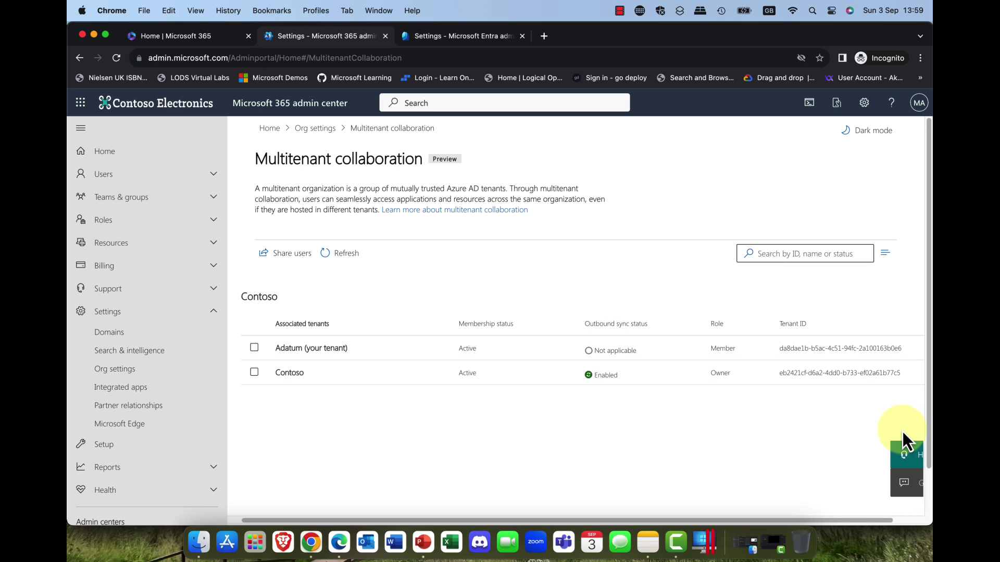
- Switch to Contoso's admin center in Edge, reload the Multitenant collaboration page, and review Adatum's details and configurations
left_click(341, 546)
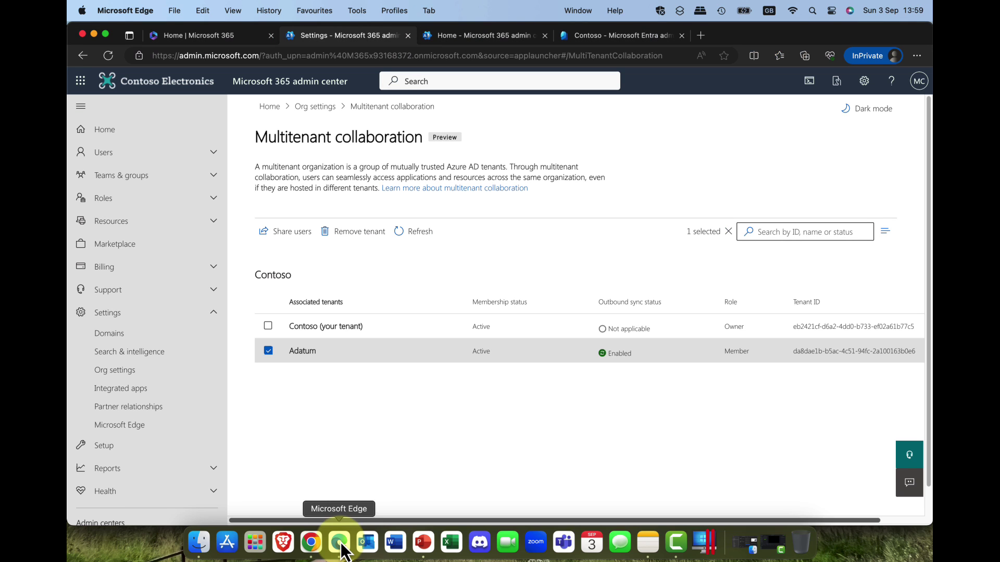
left_click(267, 350)
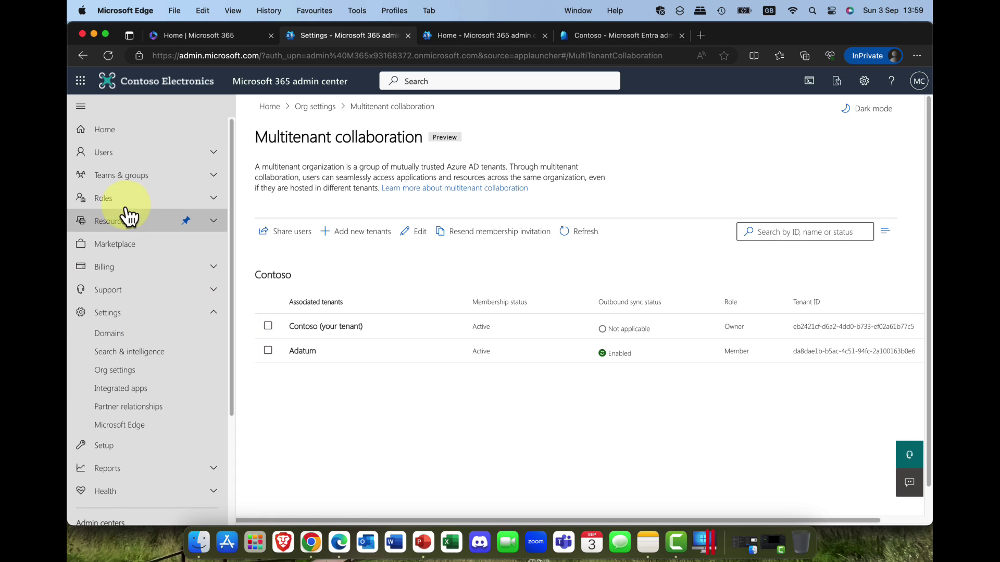
left_click(108, 56)
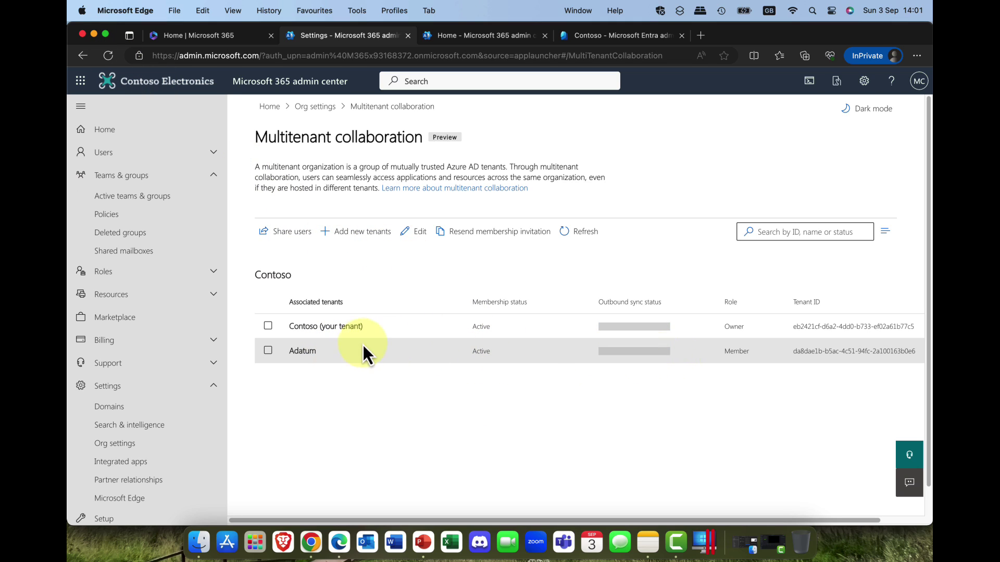
left_click(303, 352)
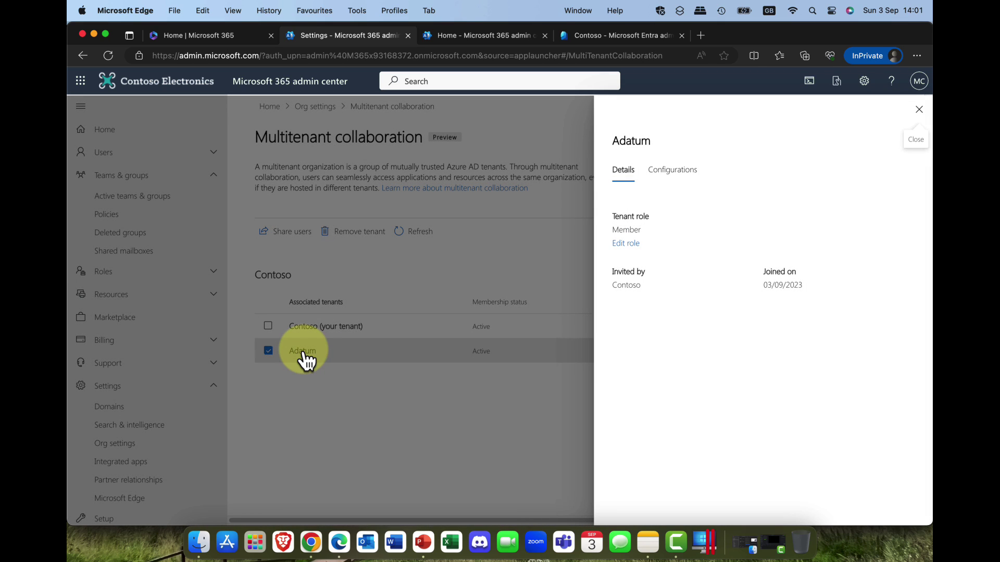
left_click(684, 187)
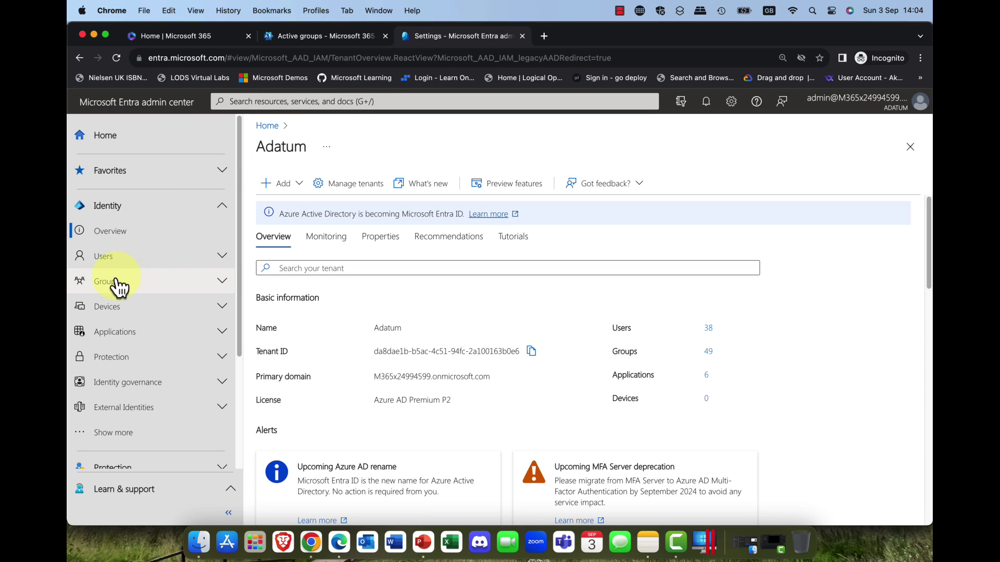
- In Adatum's Entra admin center in Chrome, examine the organizational settings under External Identities' cross-tenant access settings
left_click(140, 414)
scroll(141, 412, "down", 5)
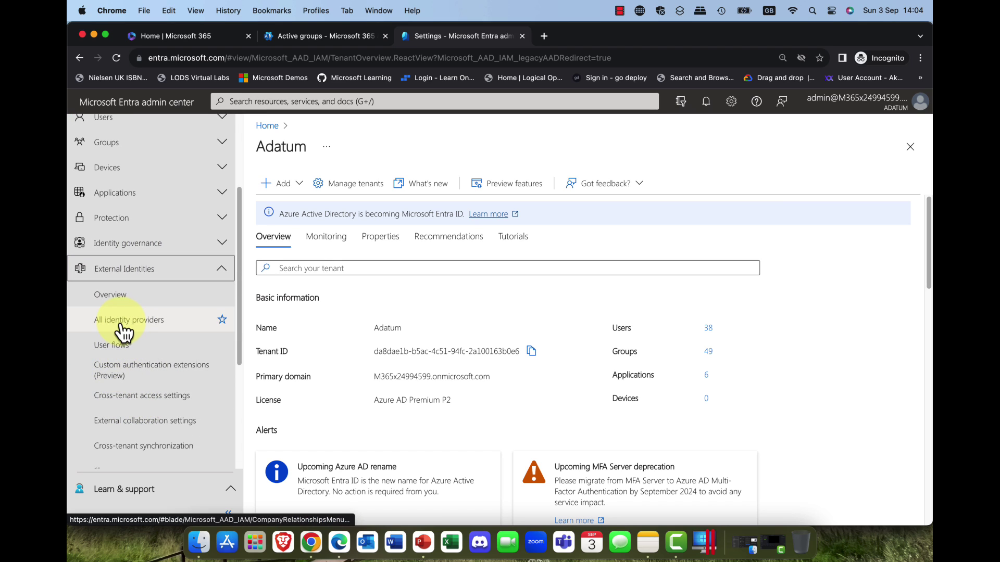
left_click(151, 401)
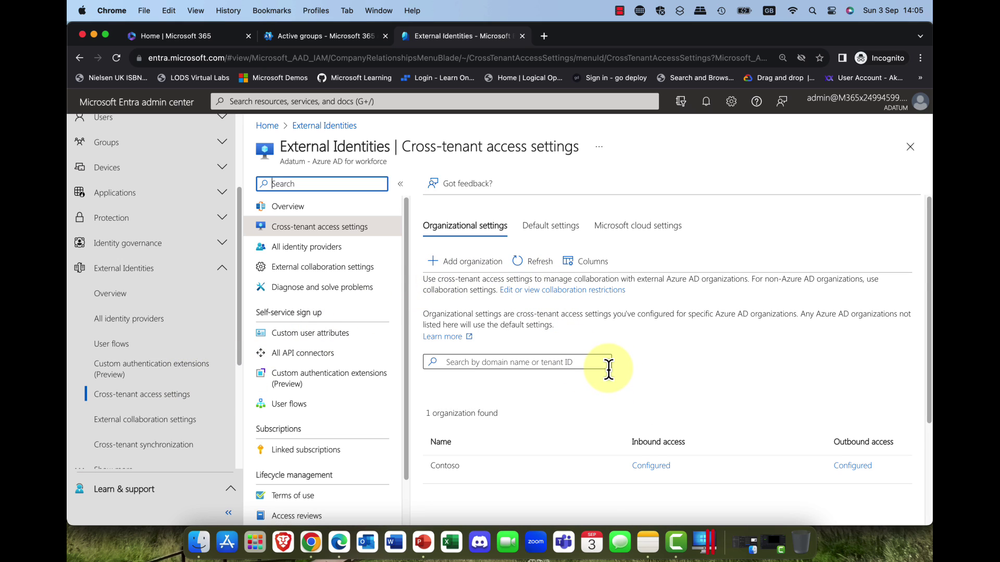
scroll(608, 369, "down", 2)
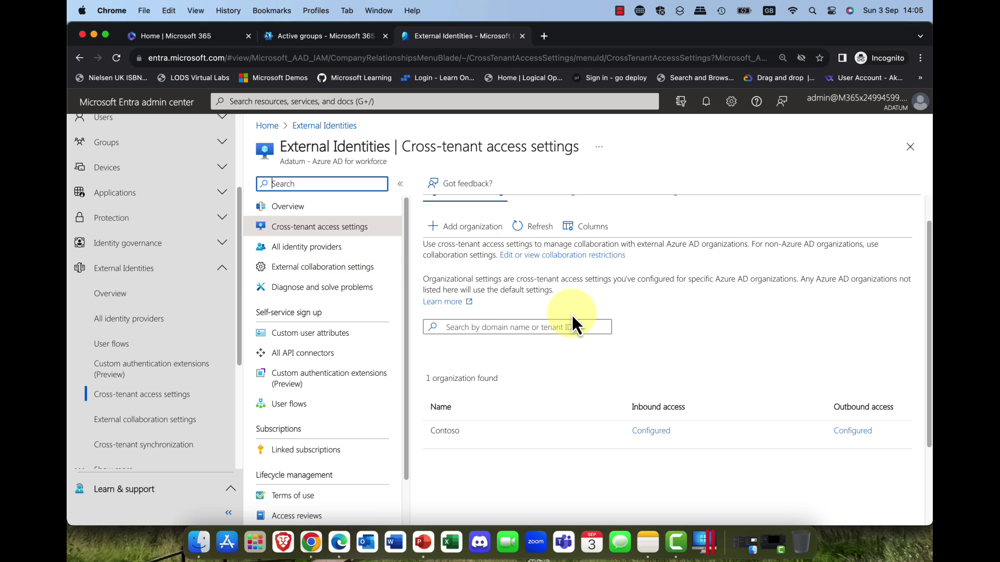
scroll(572, 316, "up", 2)
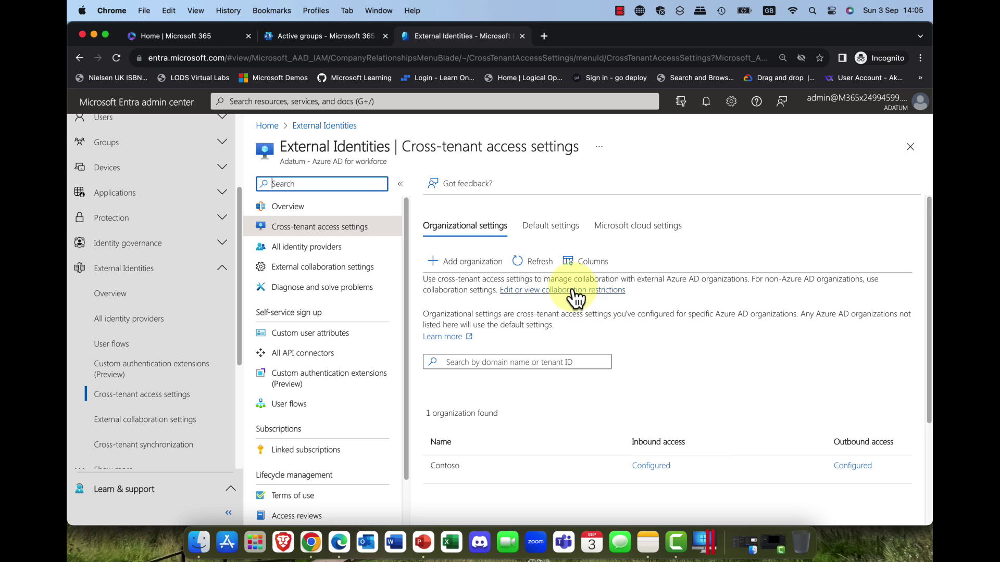
- Examine the default cross-tenant settings for inbound access, outbound access and tenant restrictions
left_click(557, 225)
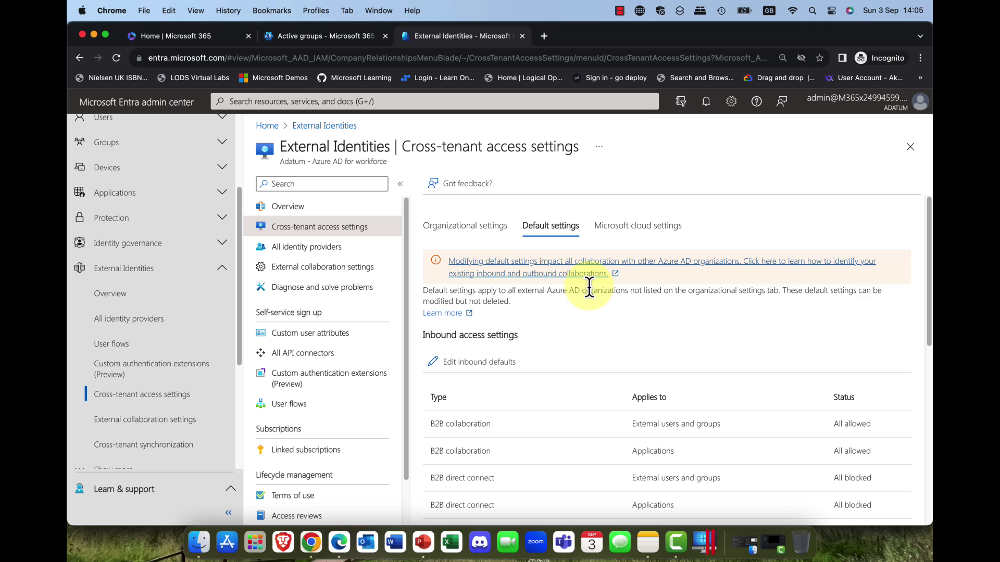
scroll(587, 289, "down", 4)
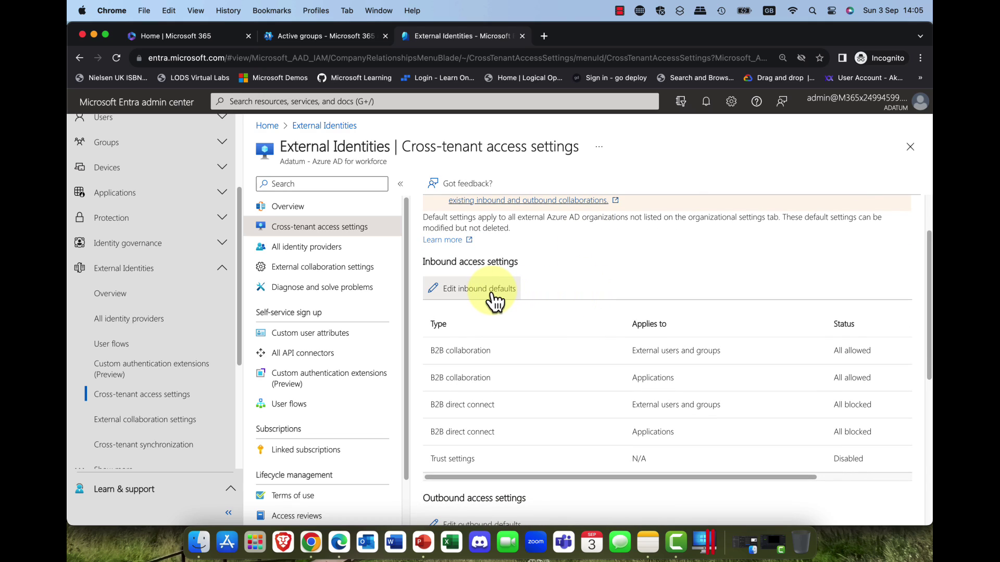
scroll(616, 341, "down", 2)
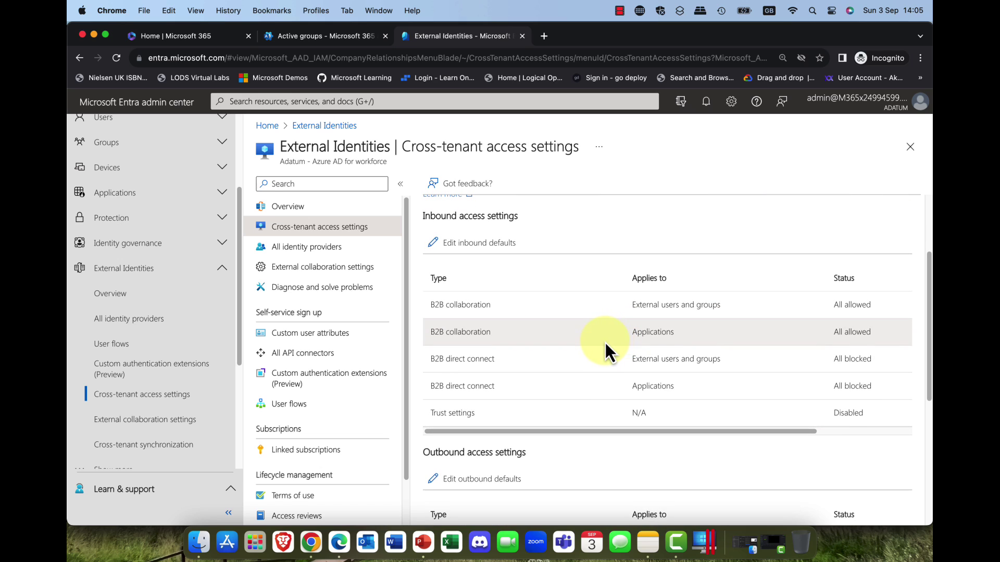
scroll(605, 341, "down", 6)
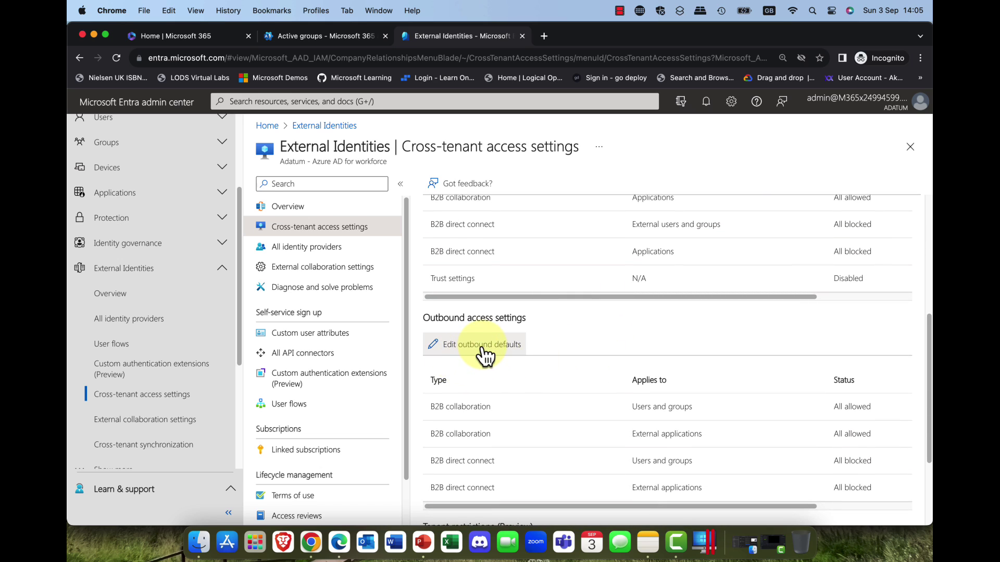
scroll(482, 352, "down", 2)
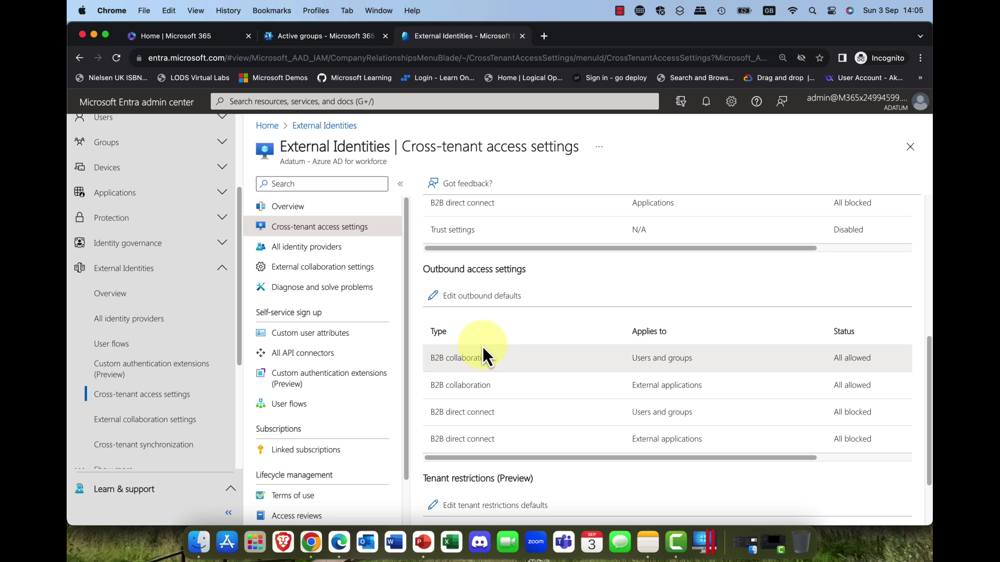
scroll(482, 345, "down", 3)
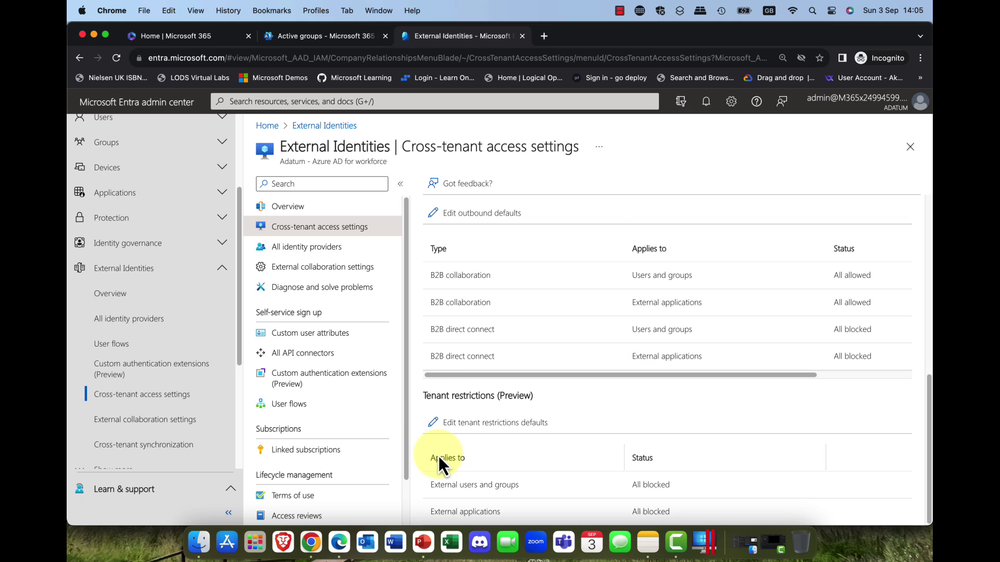
- Set Adatum's default tenant restrictions to allow access for external users and groups and for external applications, save, and return to the cross-tenant access settings
left_click(532, 429)
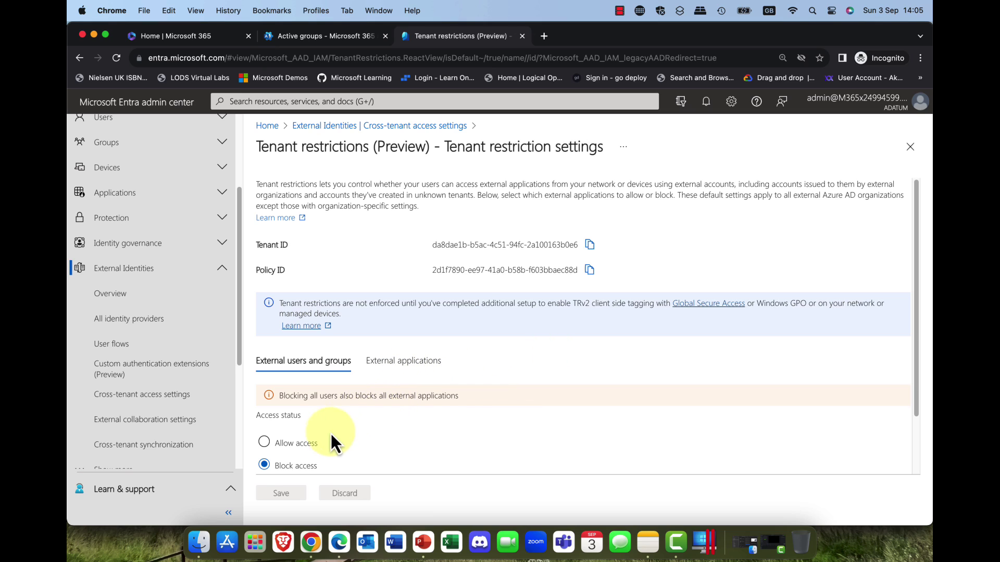
left_click(294, 443)
scroll(355, 418, "down", 1)
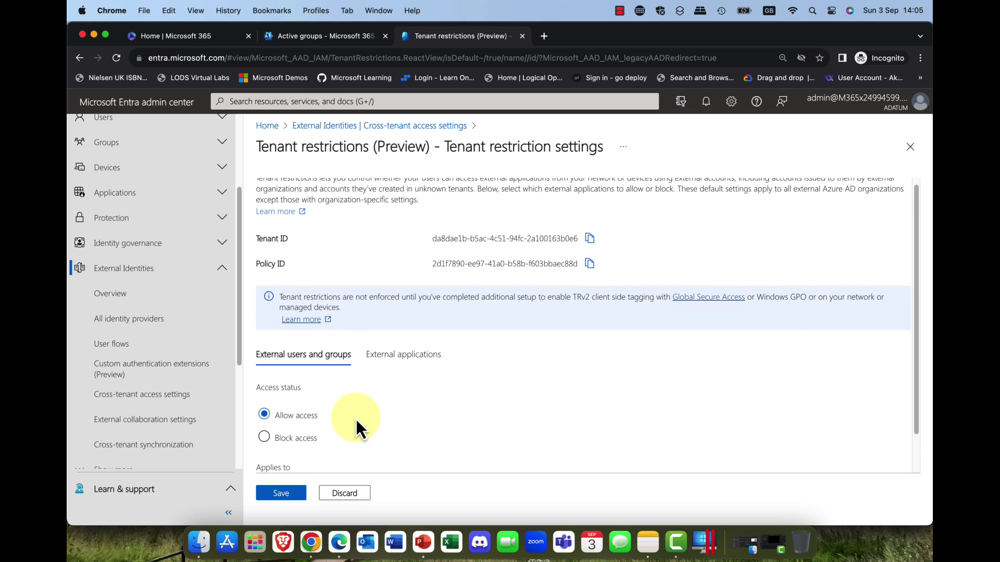
scroll(355, 418, "down", 1)
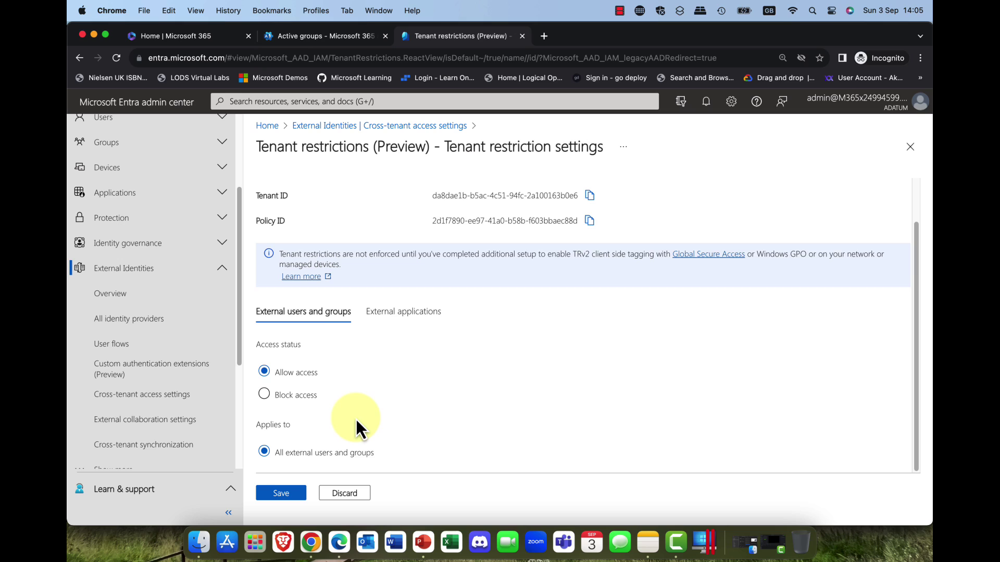
left_click(404, 320)
left_click(295, 386)
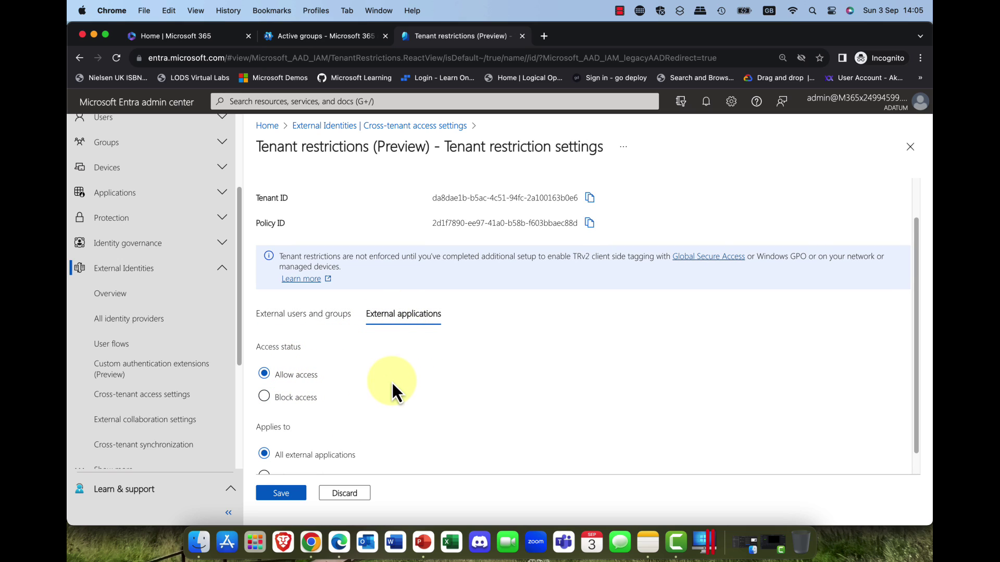
scroll(377, 389, "down", 1)
left_click(293, 492)
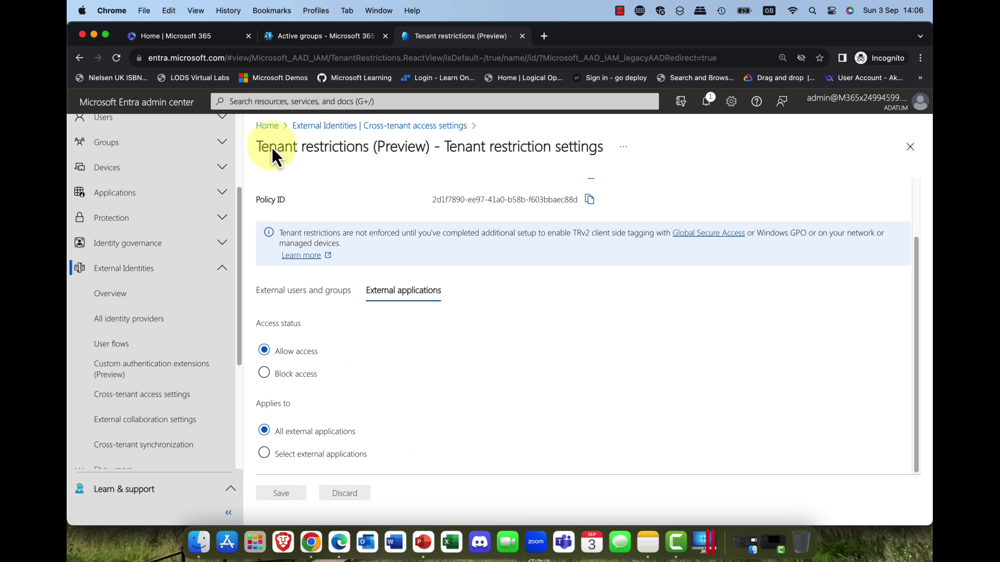
left_click(406, 127)
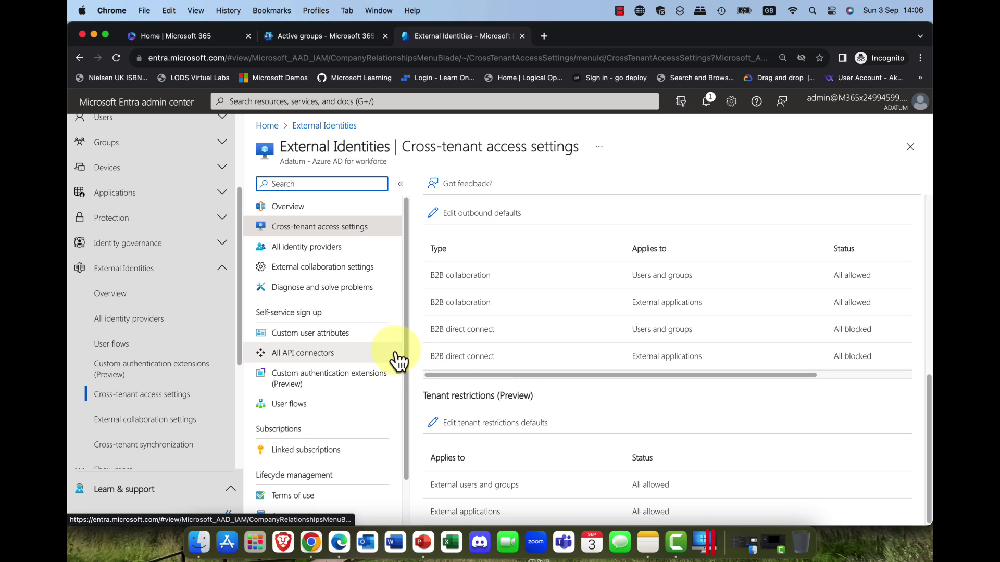
- Switch to Contoso's Entra admin center in Edge and examine the organizational settings under External Identities' cross-tenant access settings
left_click(334, 39)
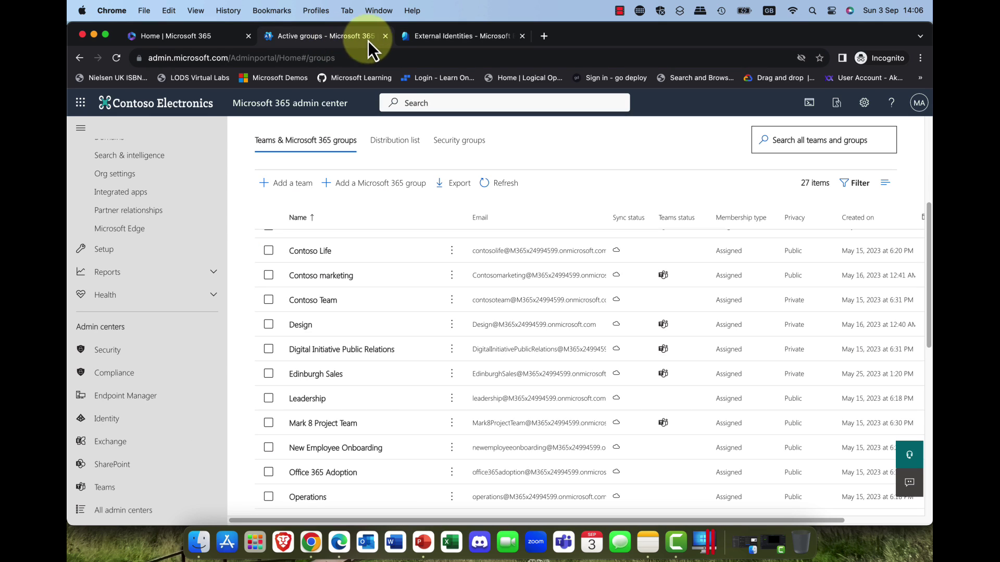
left_click(468, 40)
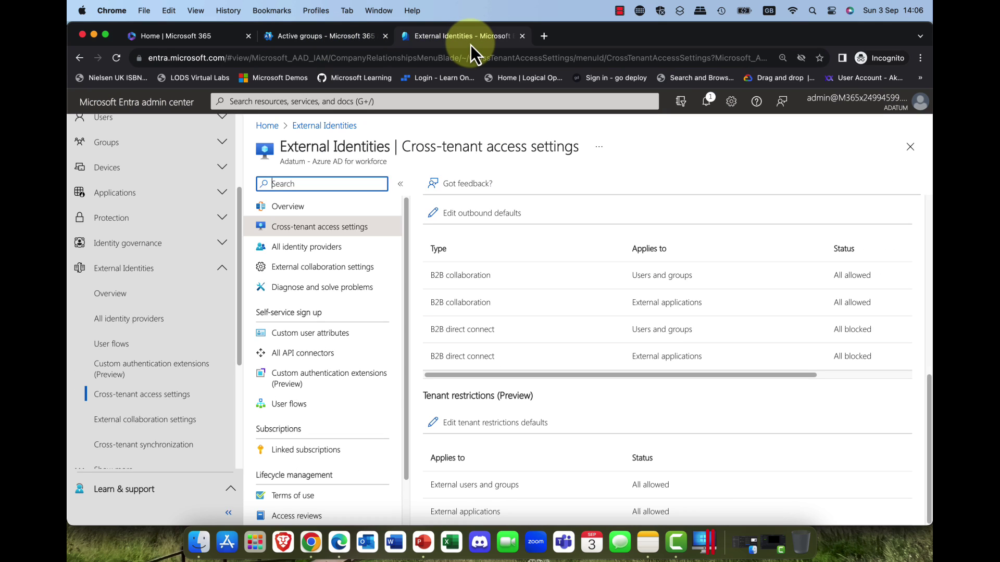
left_click(340, 544)
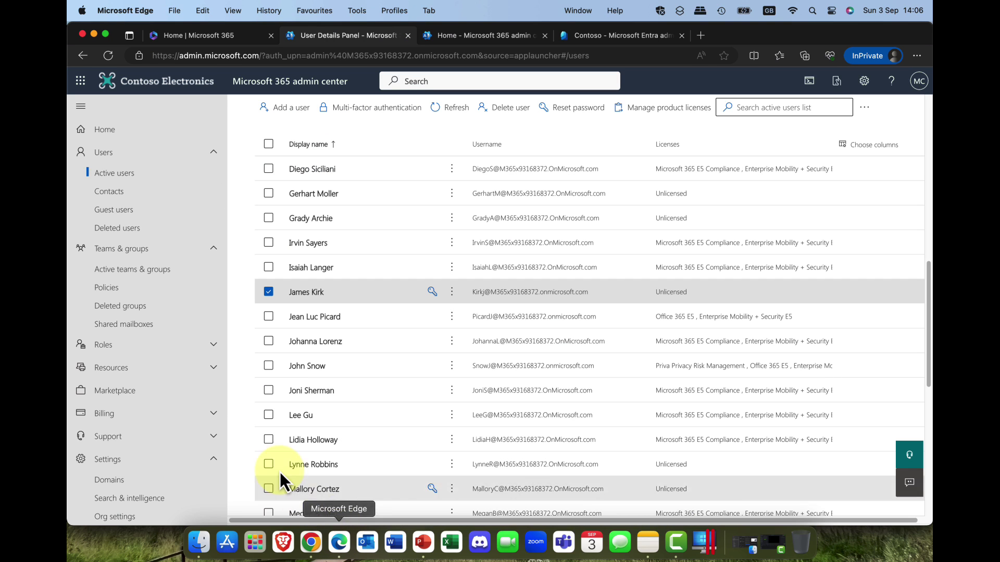
scroll(148, 415, "down", 7)
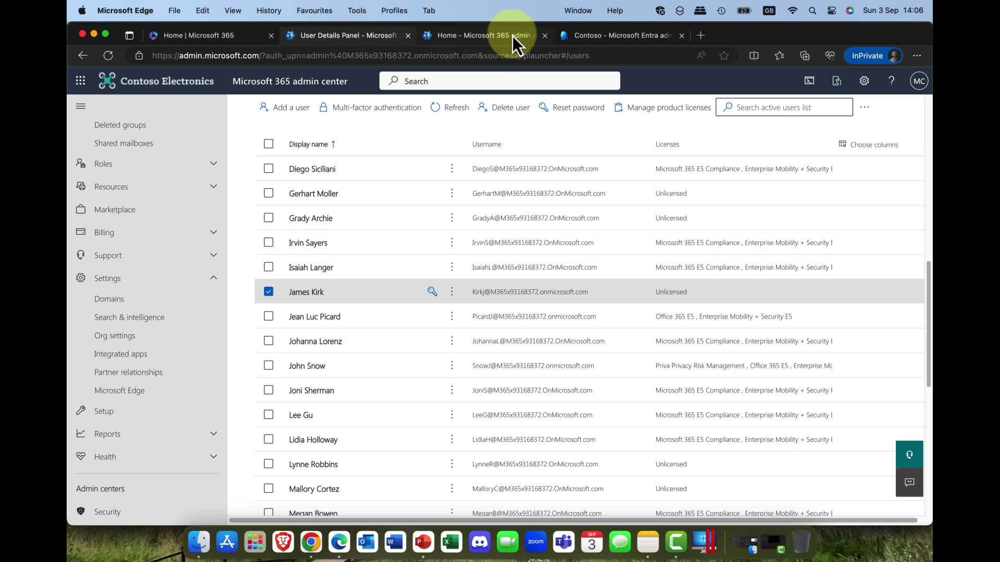
left_click(611, 37)
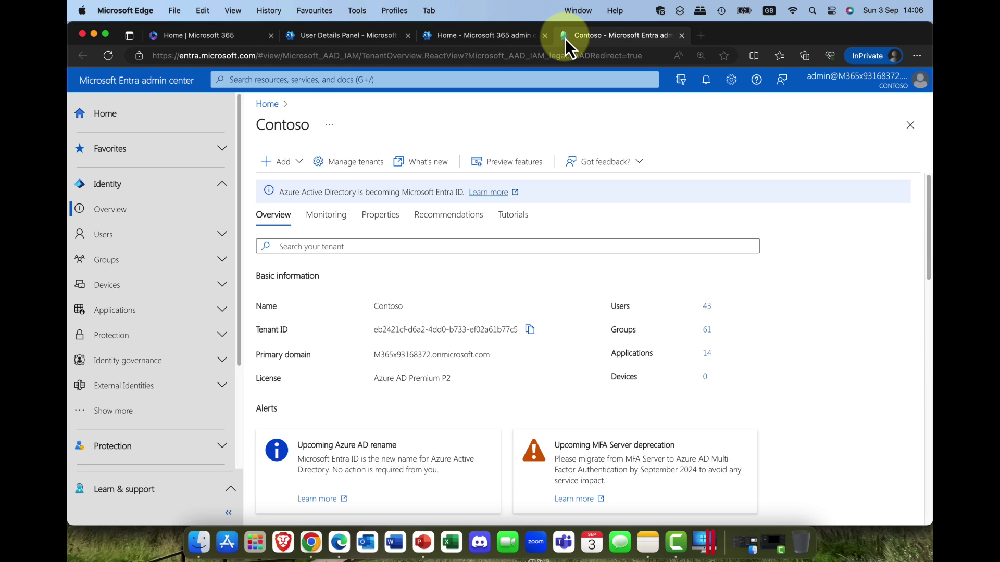
left_click(134, 391)
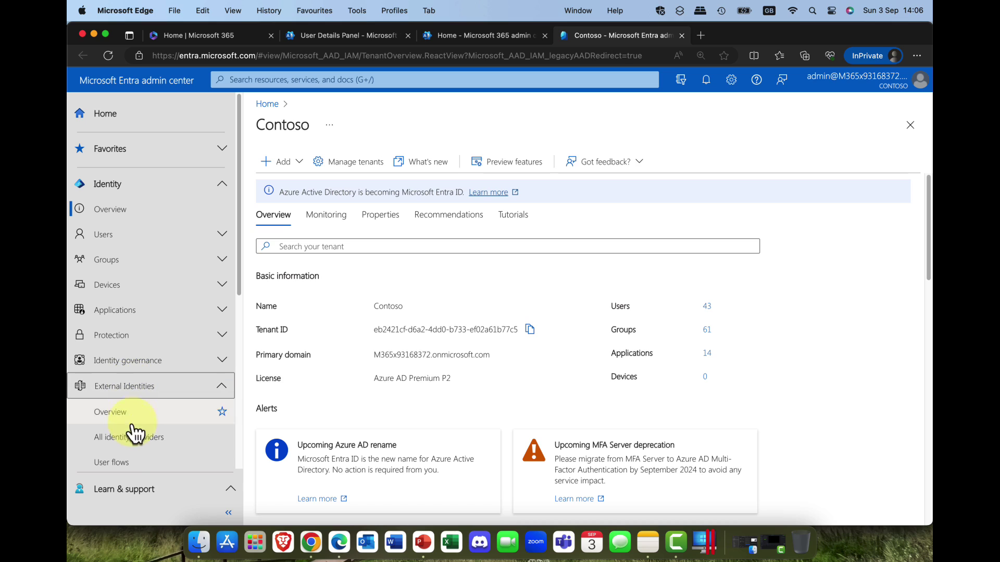
scroll(133, 430, "down", 1)
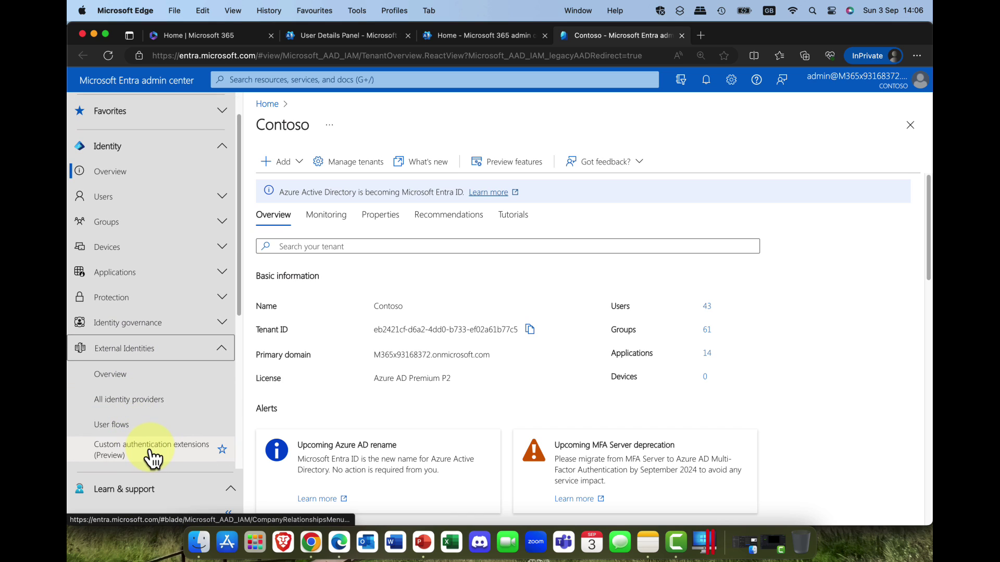
left_click(151, 453)
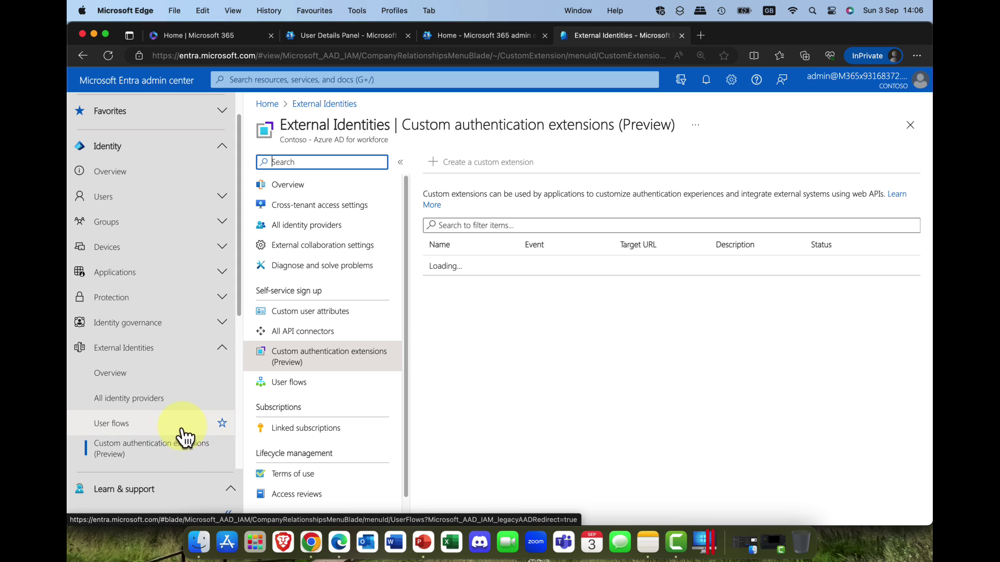
scroll(187, 440, "down", 3)
left_click(175, 391)
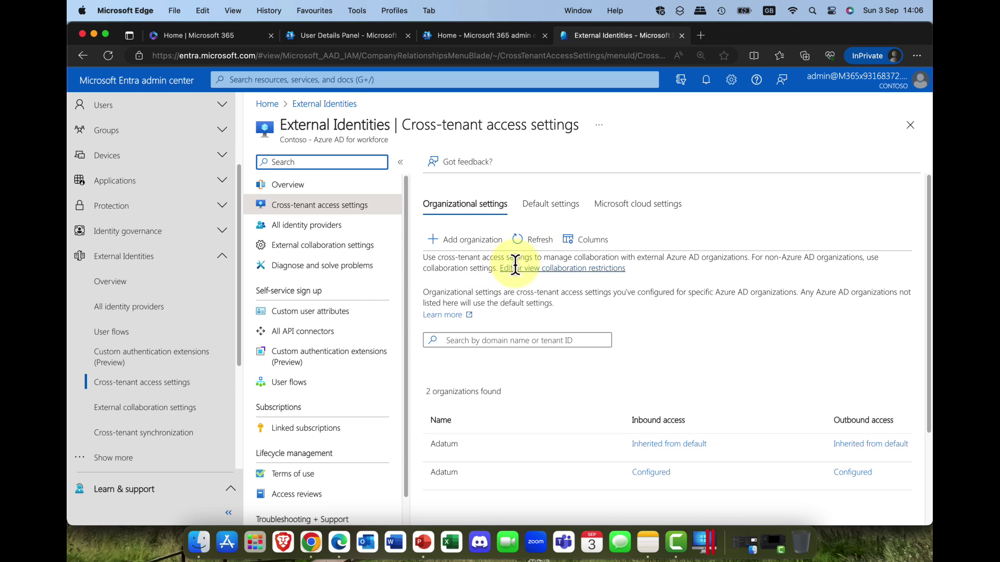
scroll(523, 346, "down", 5)
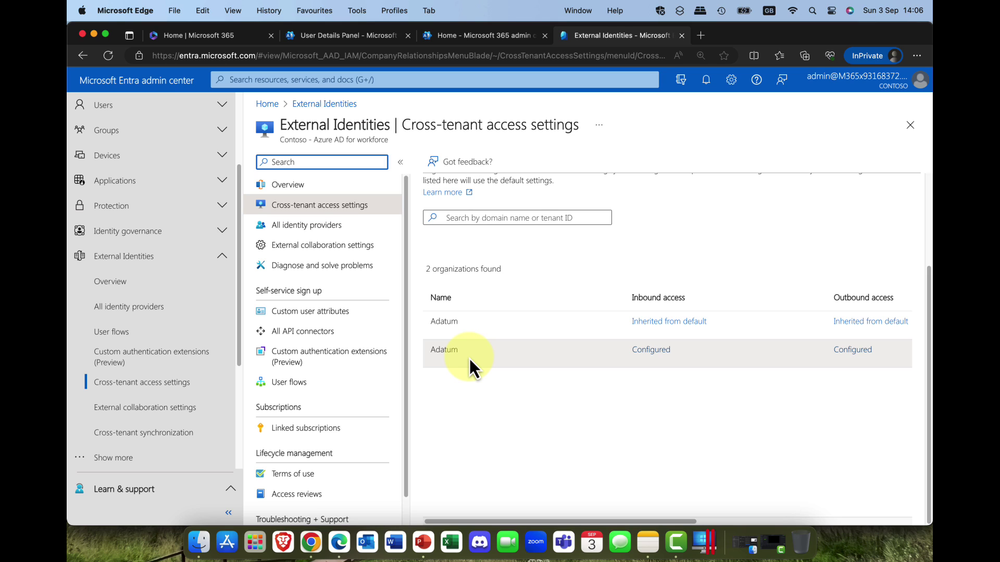
scroll(469, 358, "up", 5)
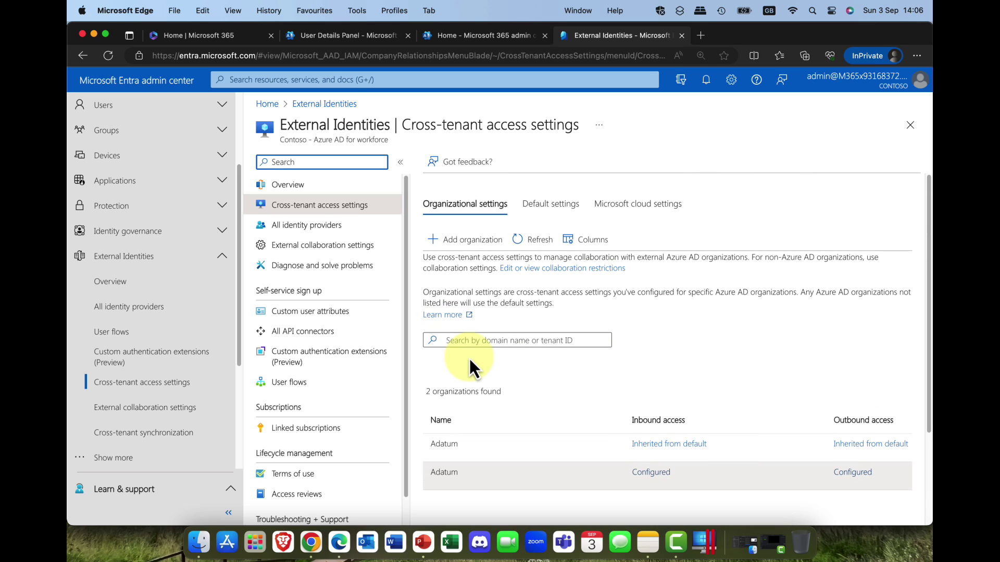
- In Contoso's default cross-tenant settings, set tenant restrictions to allow access for external users and groups and for external applications, and save
left_click(549, 203)
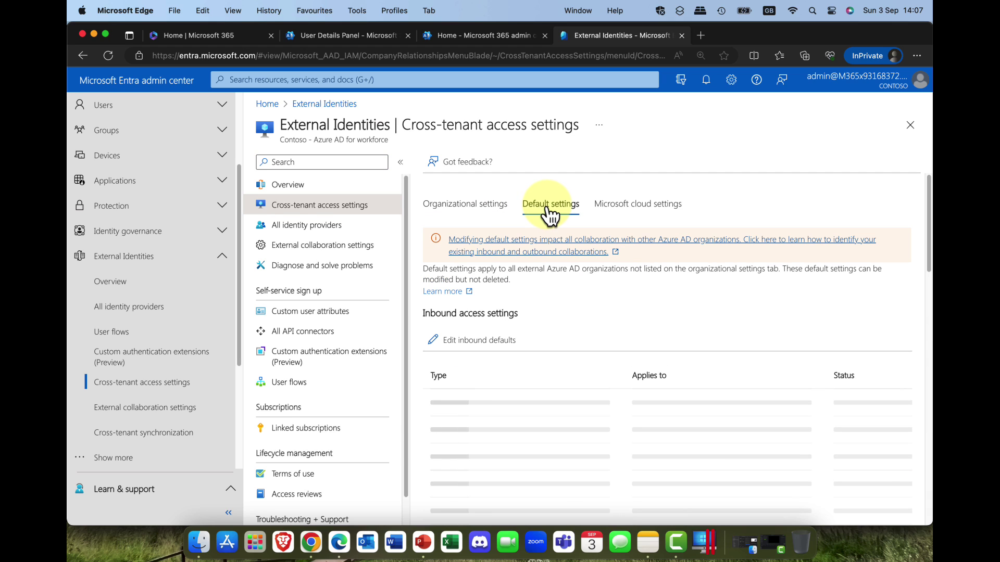
scroll(509, 348, "down", 5)
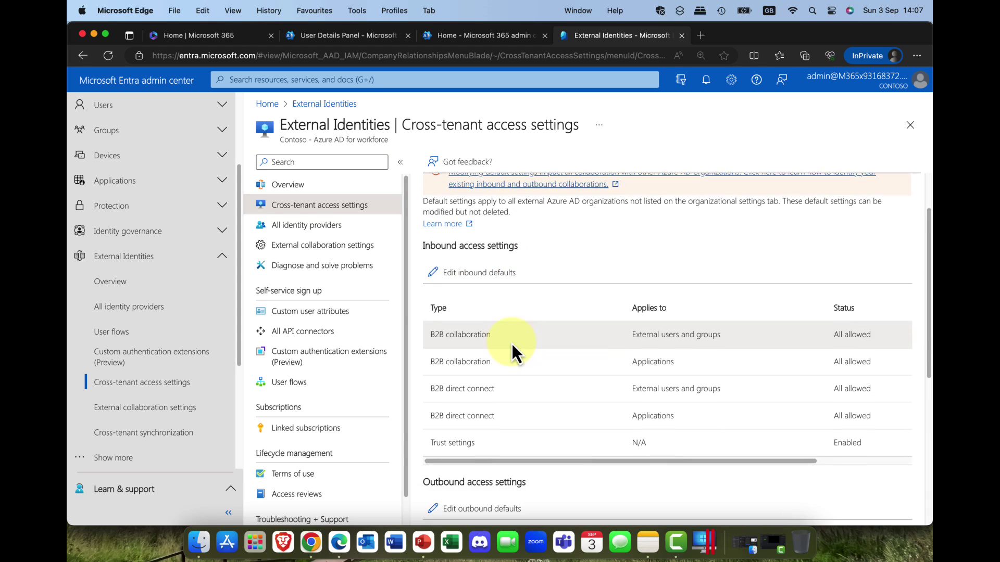
scroll(508, 347, "down", 5)
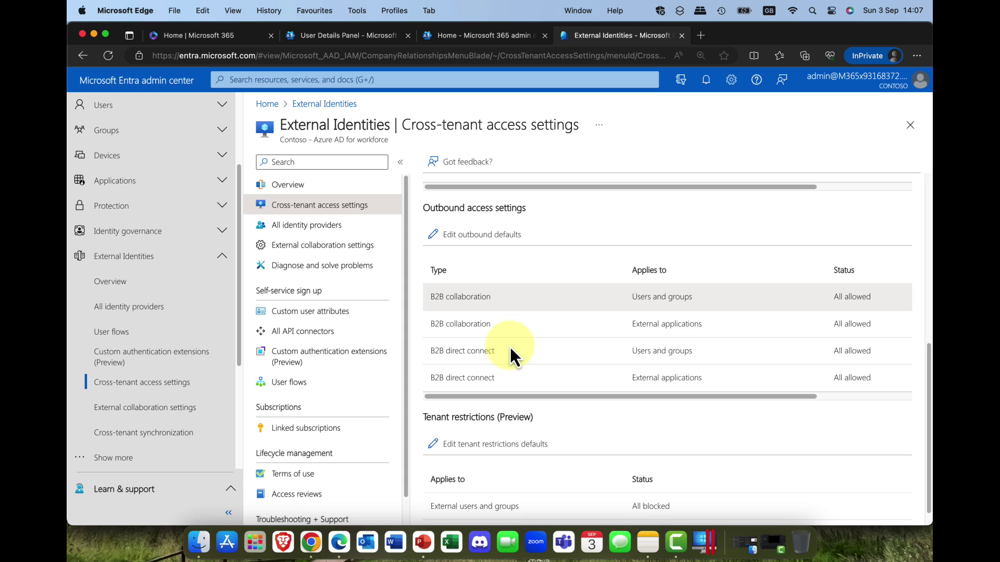
scroll(508, 348, "down", 1)
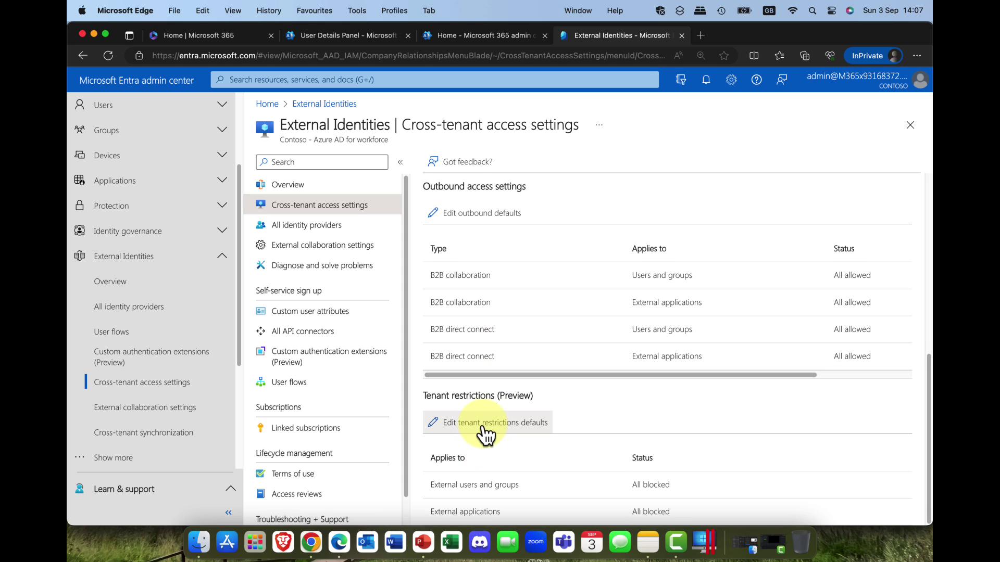
left_click(484, 426)
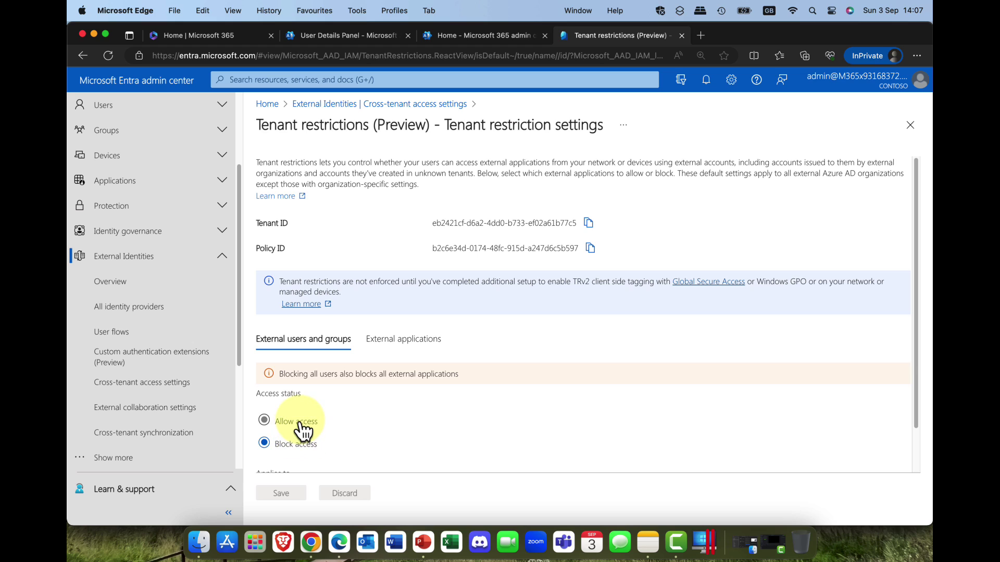
left_click(299, 425)
scroll(304, 417, "down", 1)
scroll(290, 468, "up", 1)
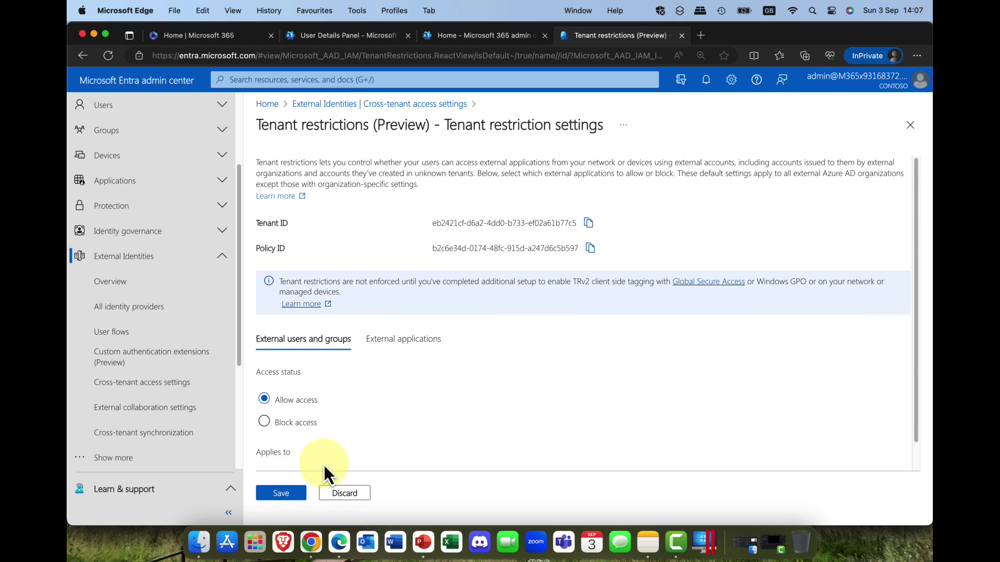
left_click(391, 339)
left_click(300, 401)
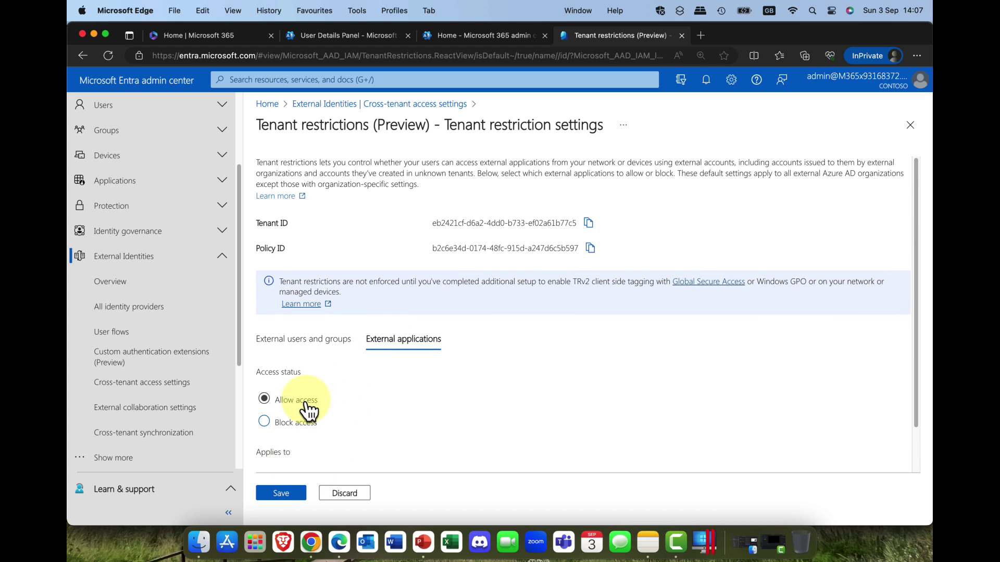
left_click(305, 493)
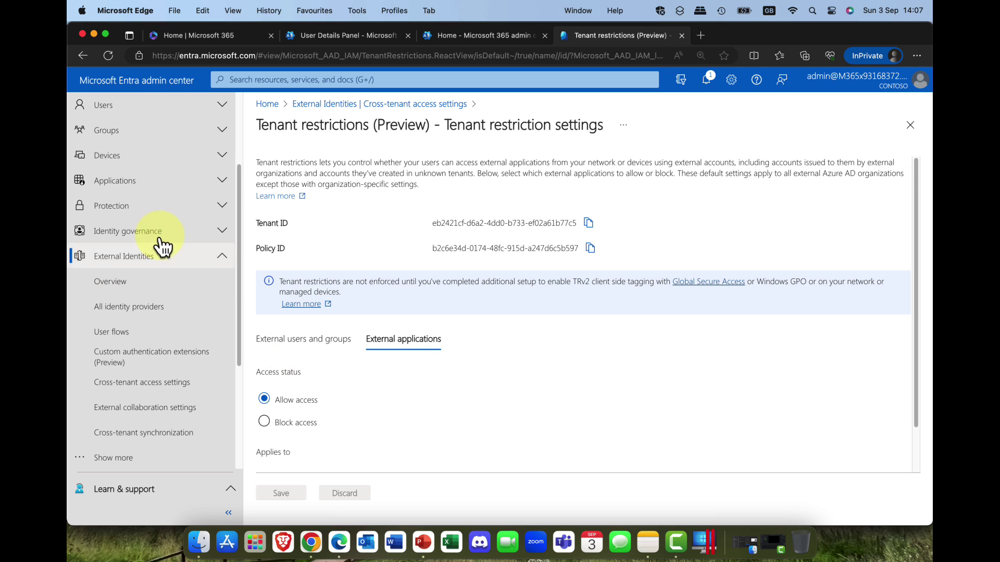
- Assign the user selected in Contoso's active users list Enterprise Mobility + Security E5, Microsoft 365 E5 Compliance, Microsoft Power Automate Free and Office 365 E5 licenses
left_click(358, 36)
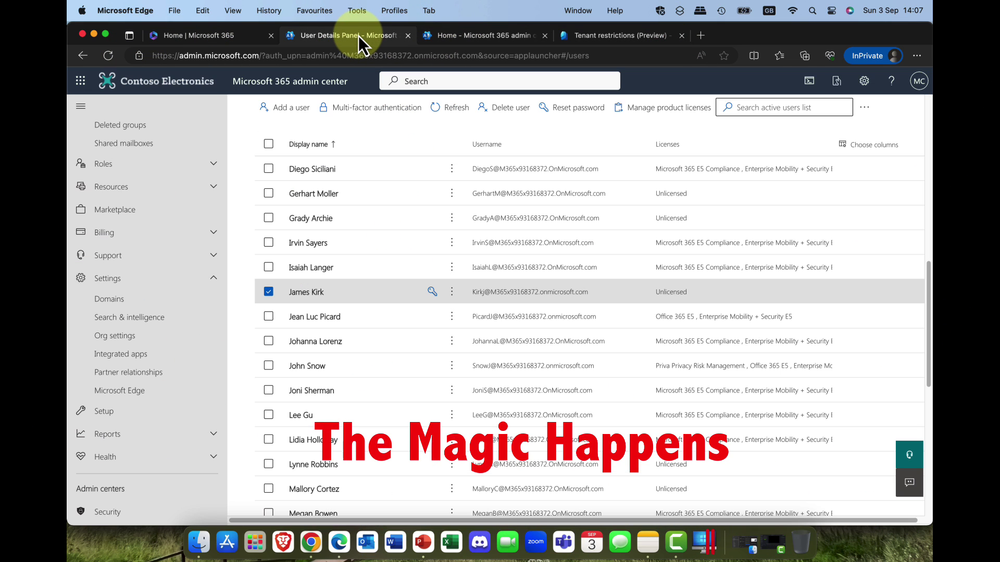
left_click(268, 294)
left_click(268, 296)
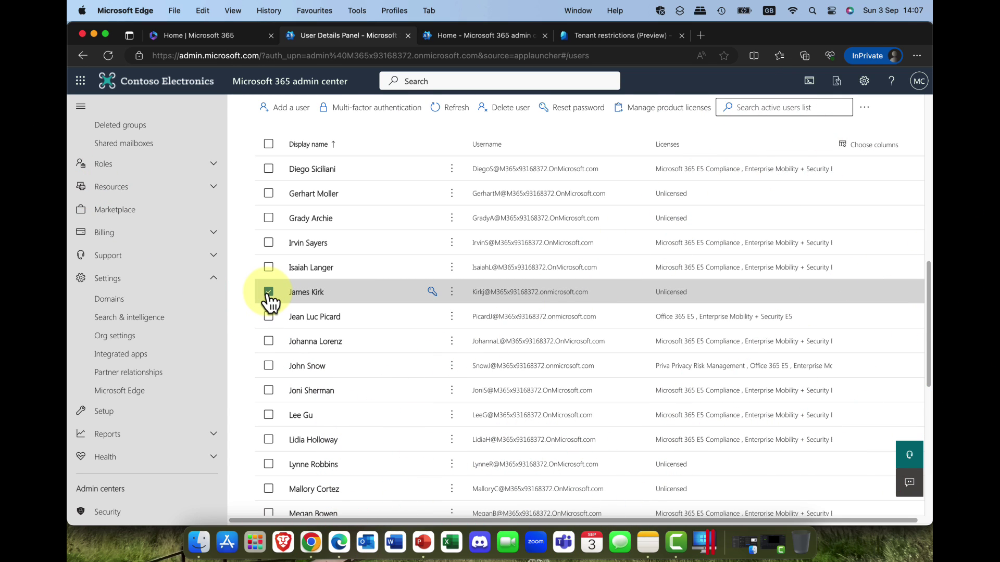
left_click(311, 295)
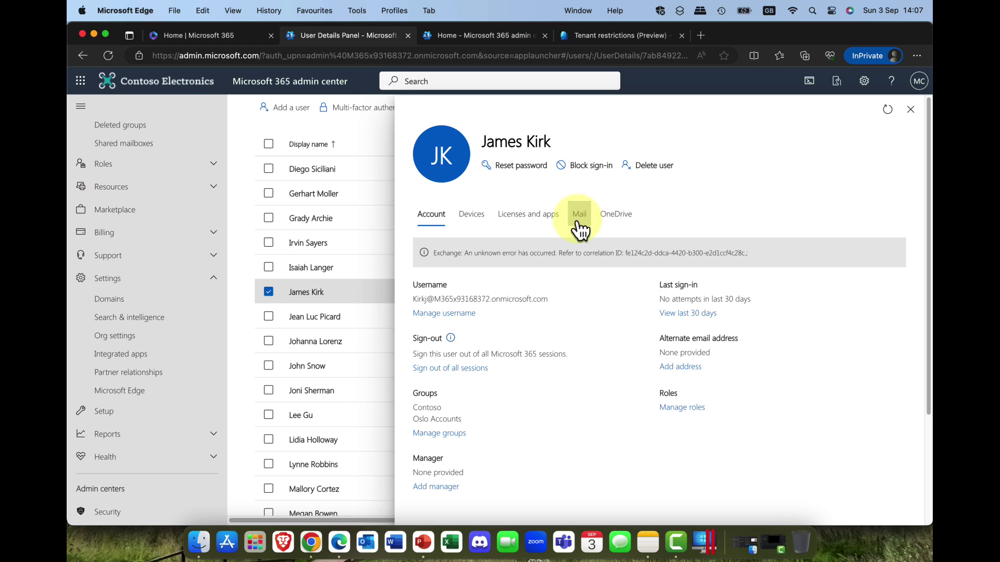
left_click(528, 225)
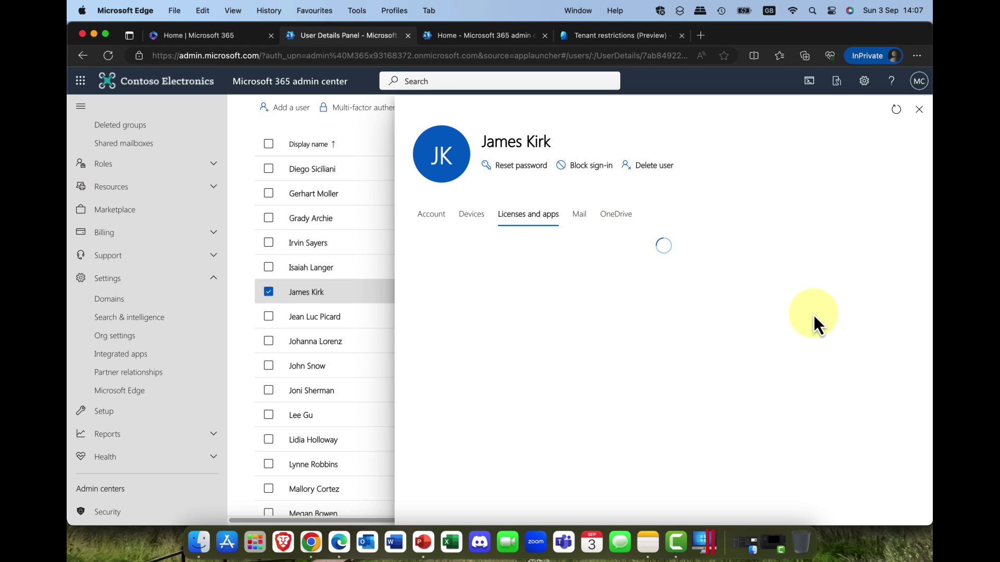
left_click(571, 346)
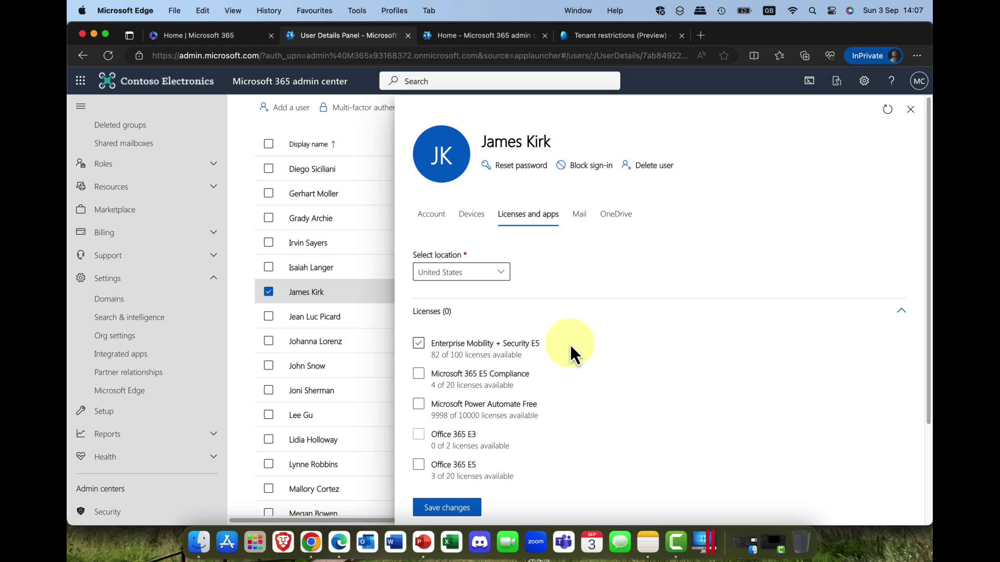
left_click(497, 350)
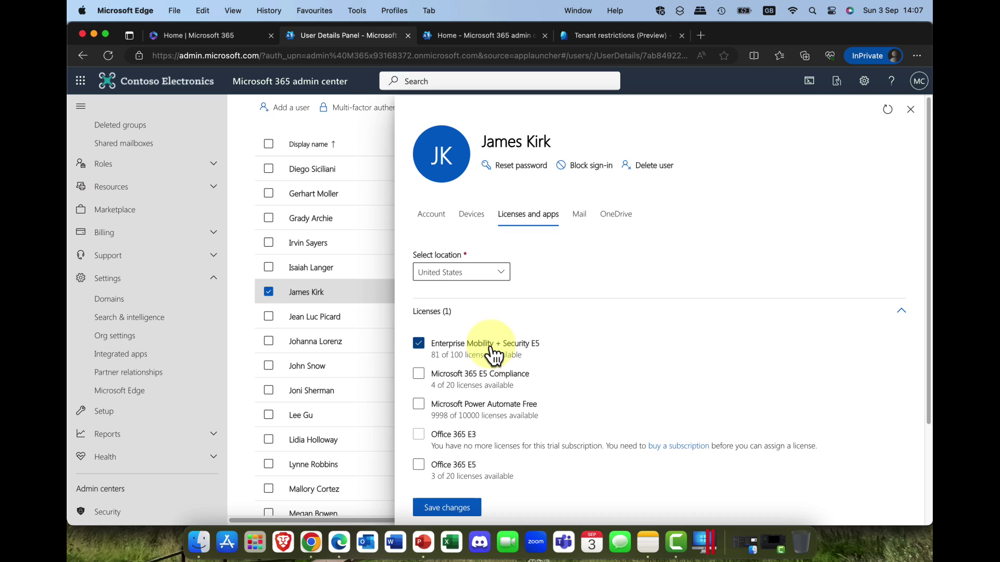
left_click(486, 384)
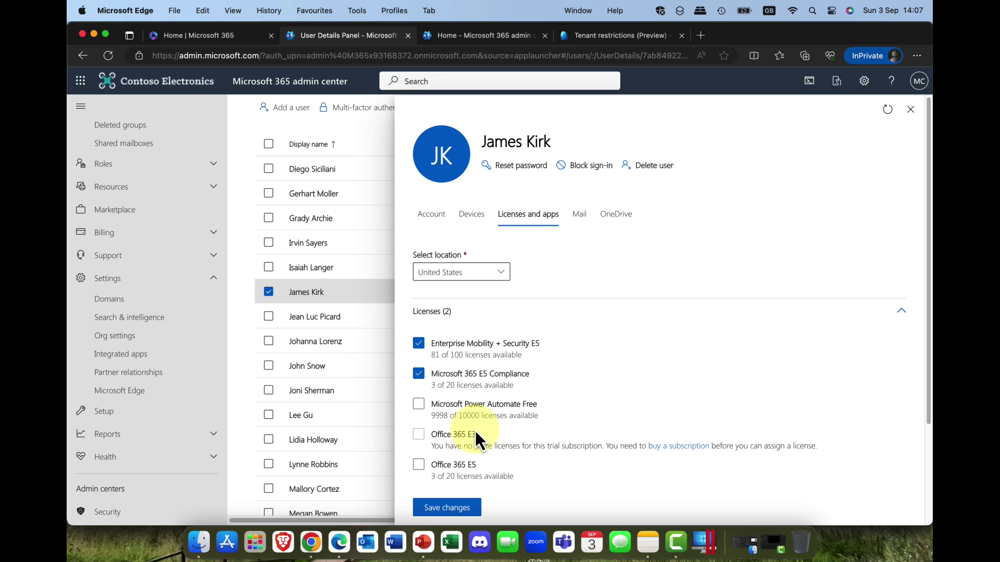
left_click(450, 464)
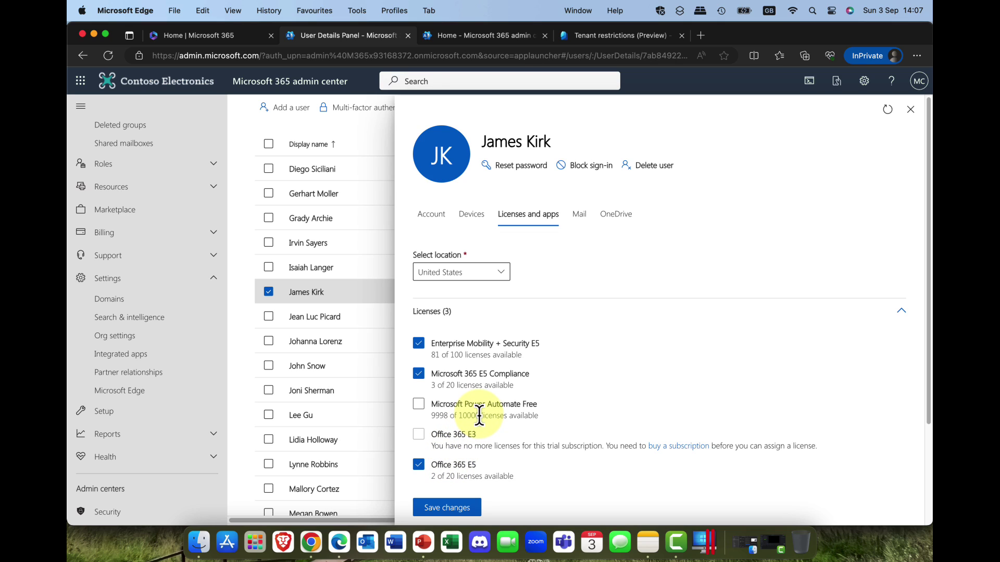
left_click(419, 407)
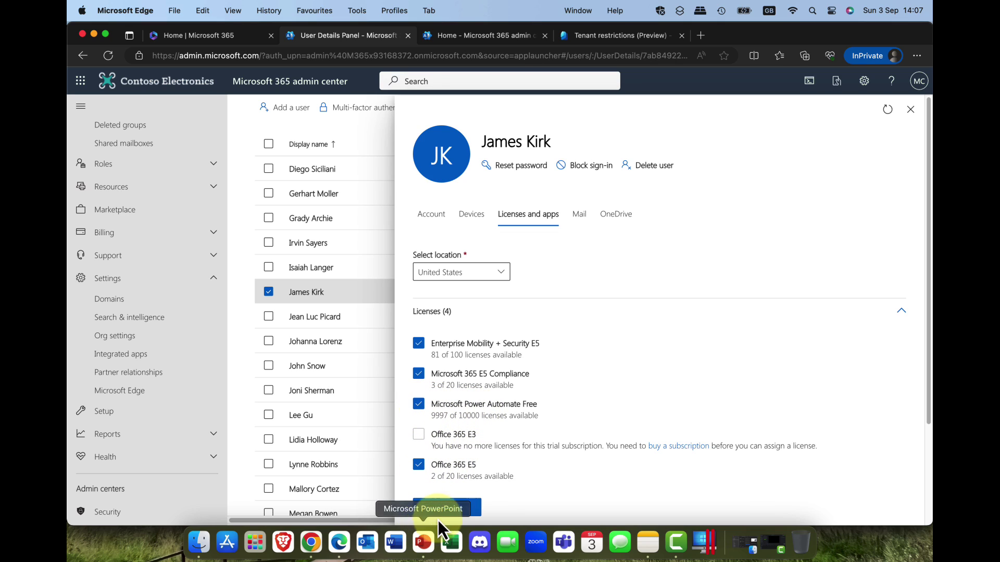
left_click(449, 509)
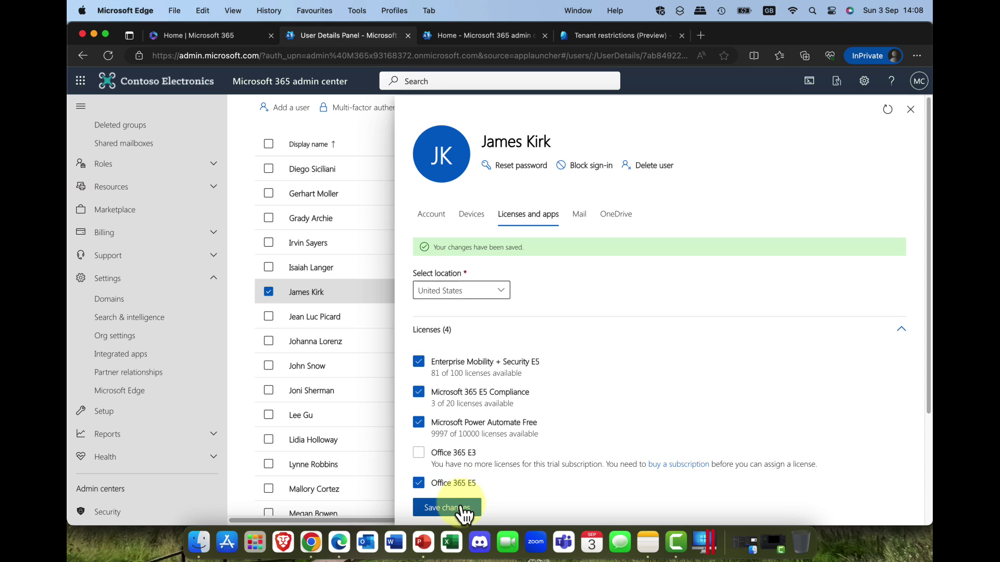
- Save the license assignments, close the user's details and clear the selection in Contoso's active users list
left_click(460, 508)
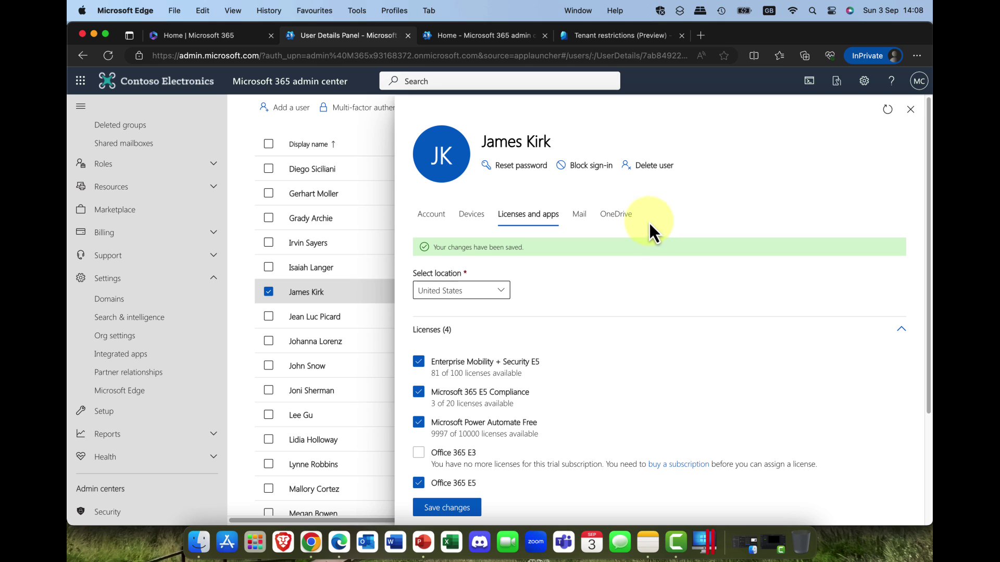
left_click(911, 111)
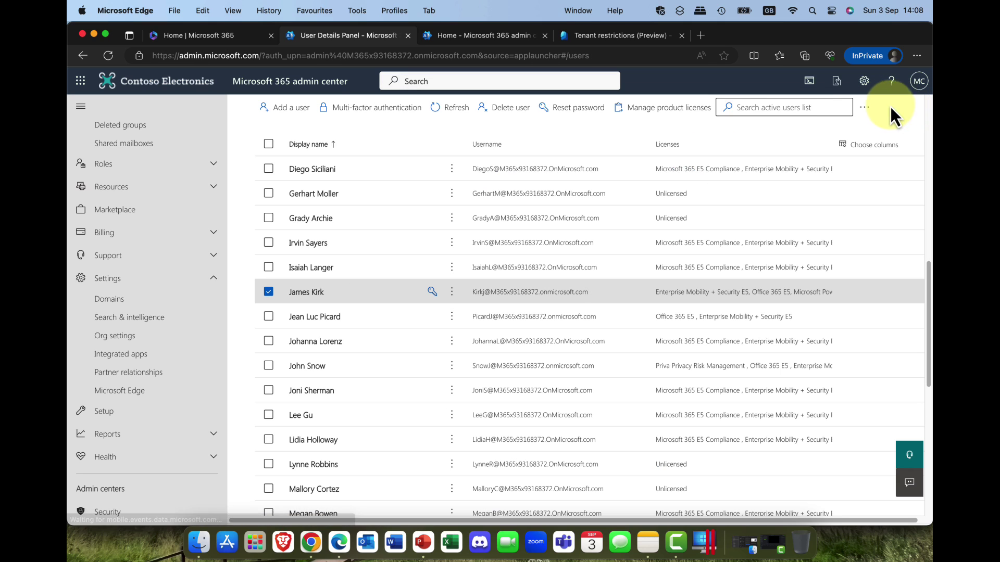
left_click(269, 292)
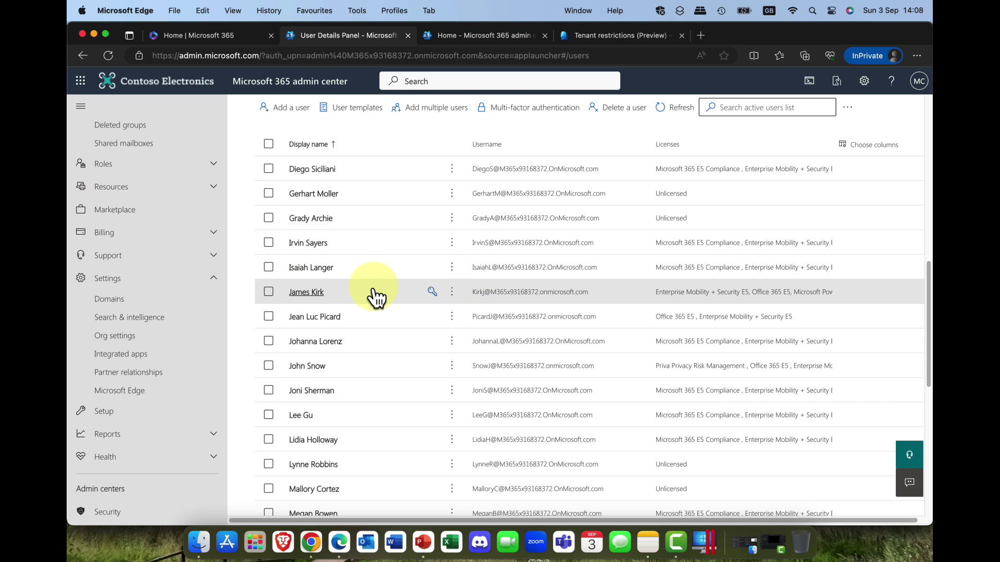
- Copy the newly licensed user's username from their account details, and deselect the user in the active users list
left_click(313, 292)
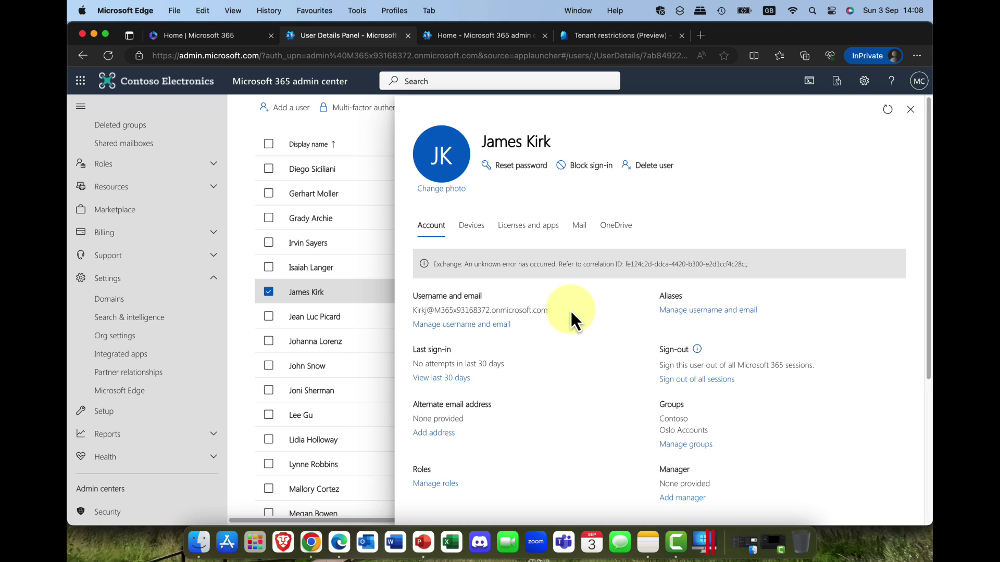
left_click_drag(570, 310, 398, 311)
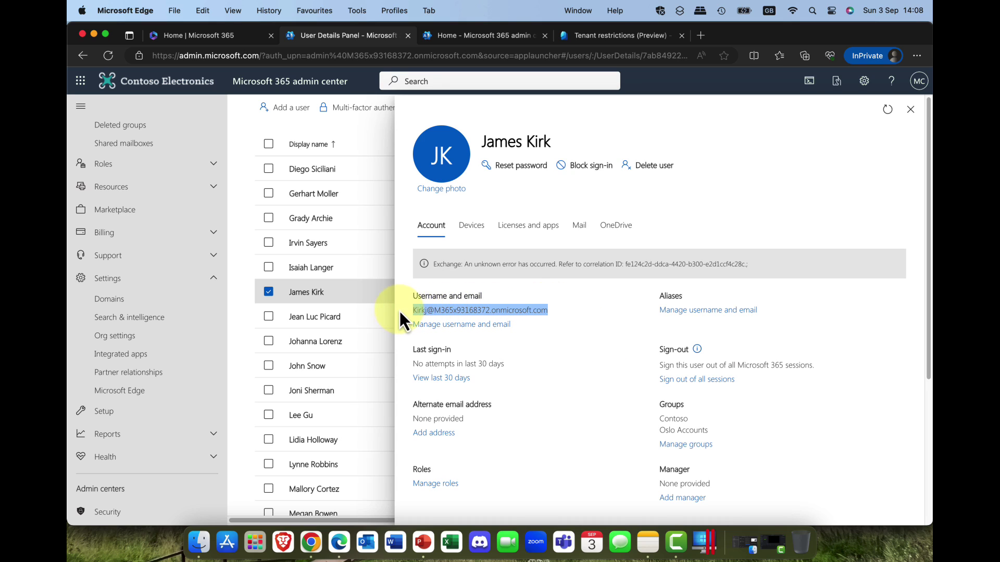
right_click(533, 310)
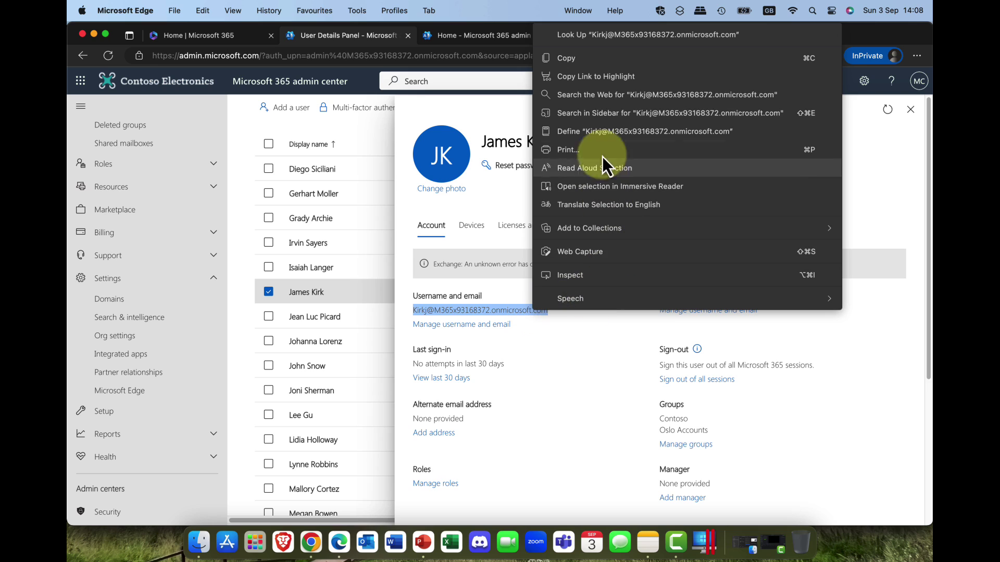
left_click(609, 60)
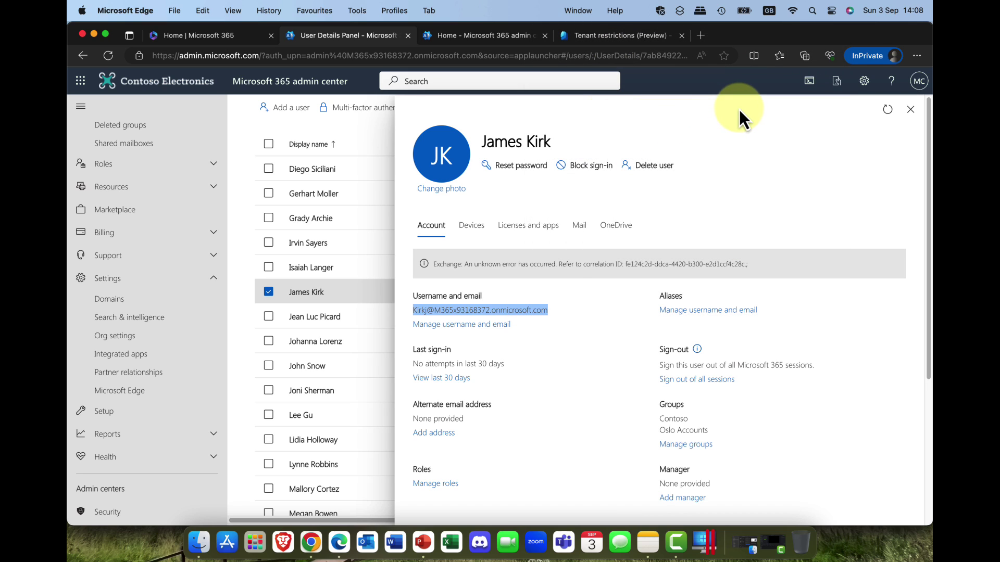
left_click(910, 108)
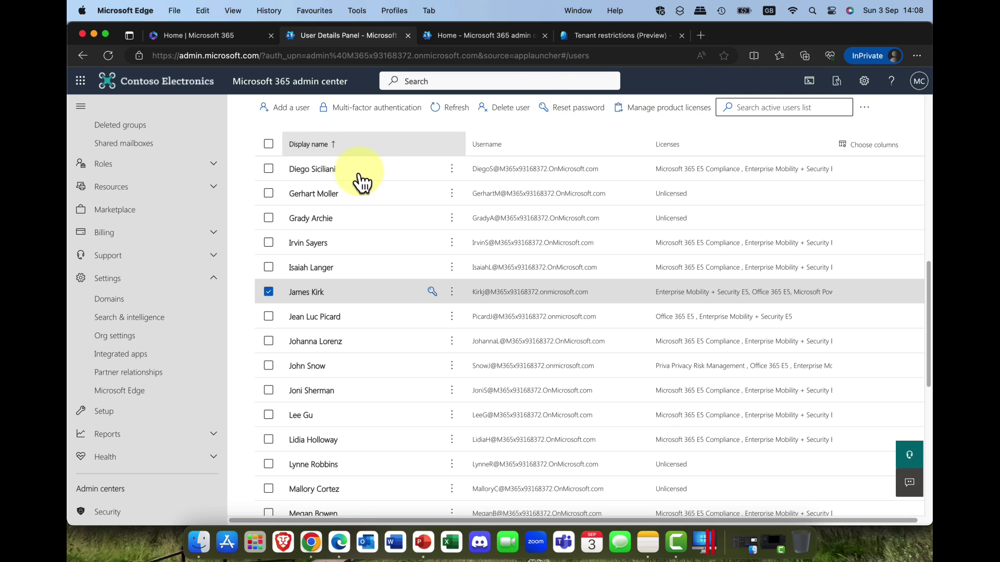
left_click(268, 292)
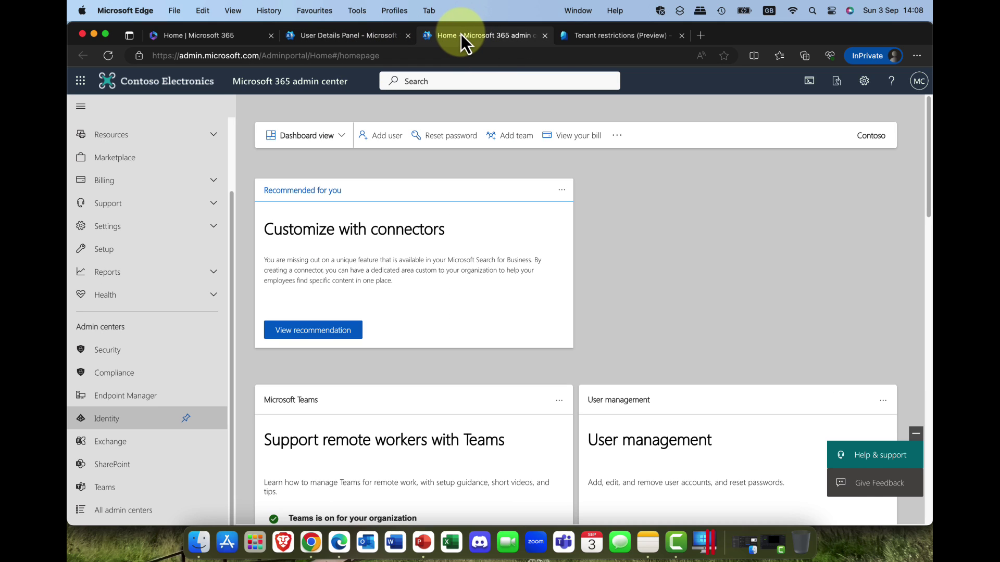
left_click(341, 35)
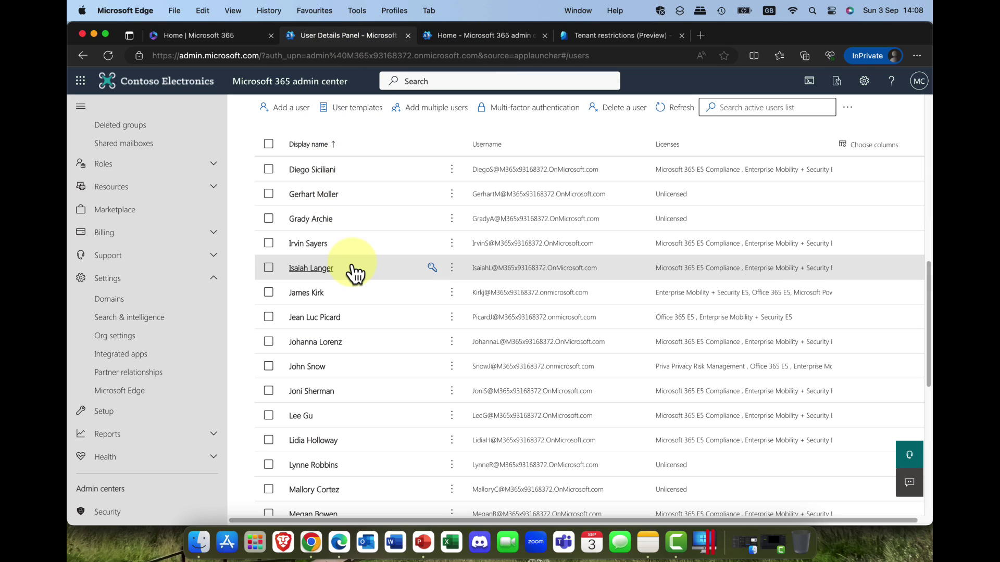
left_click(636, 33)
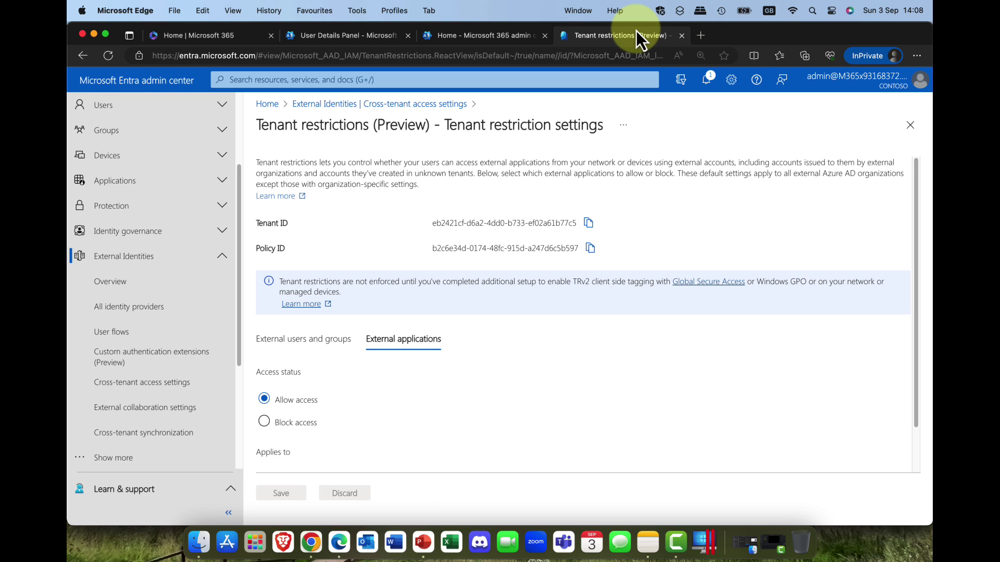
left_click(479, 35)
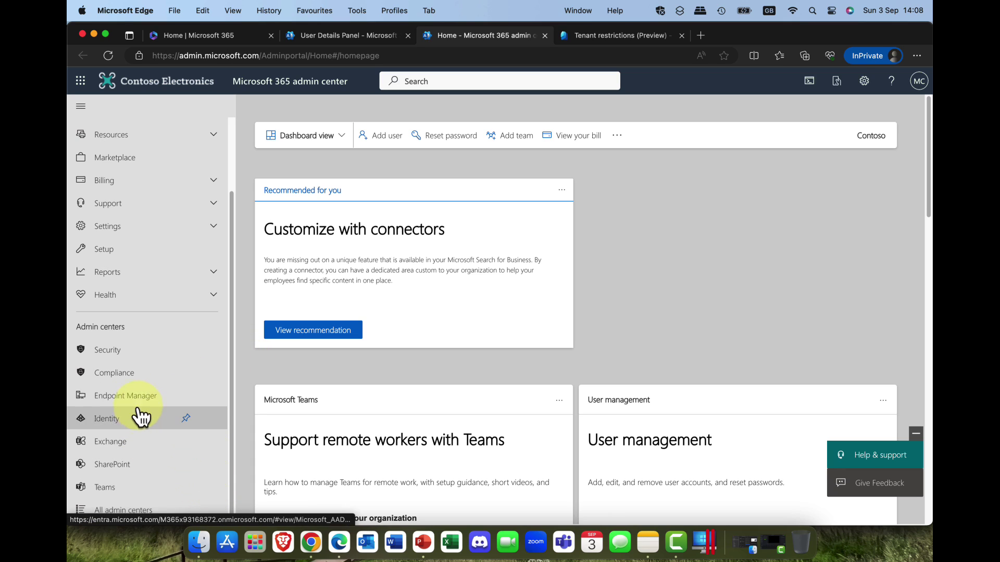
scroll(138, 393, "up", 2)
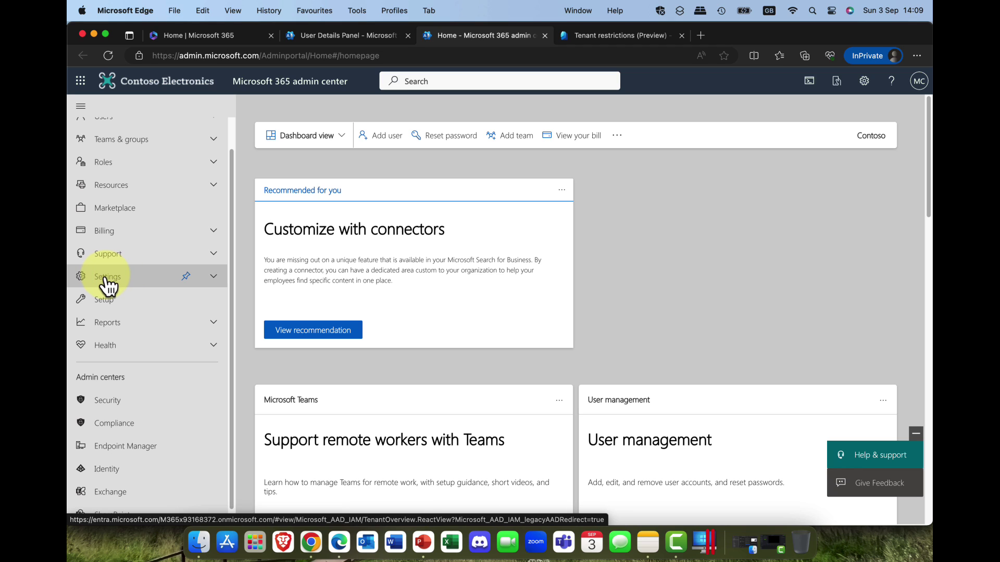
left_click(339, 544)
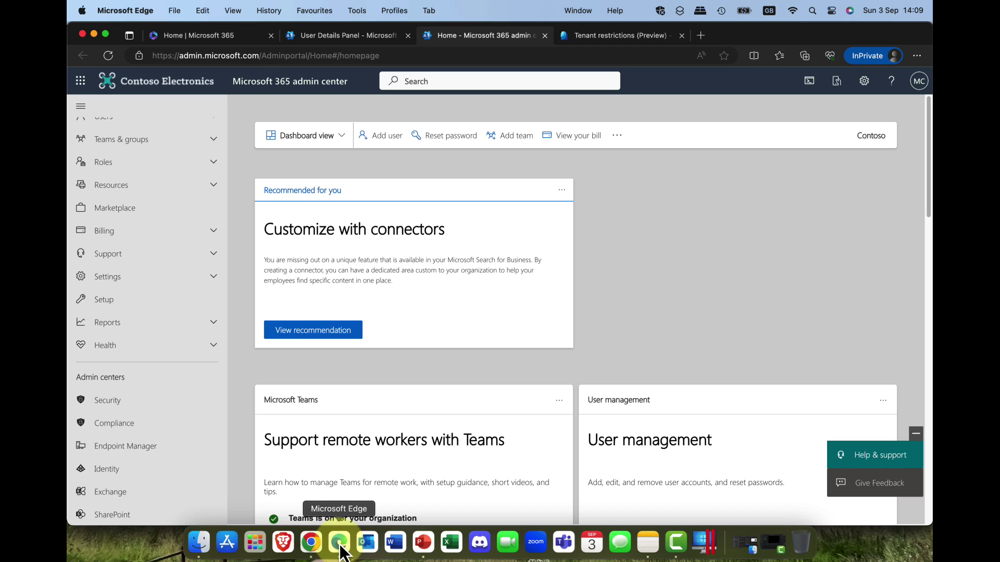
- Switch to Adatum's Microsoft 365 admin center in Chrome and open the Oslo HQ team from the active teams and groups
left_click(311, 543)
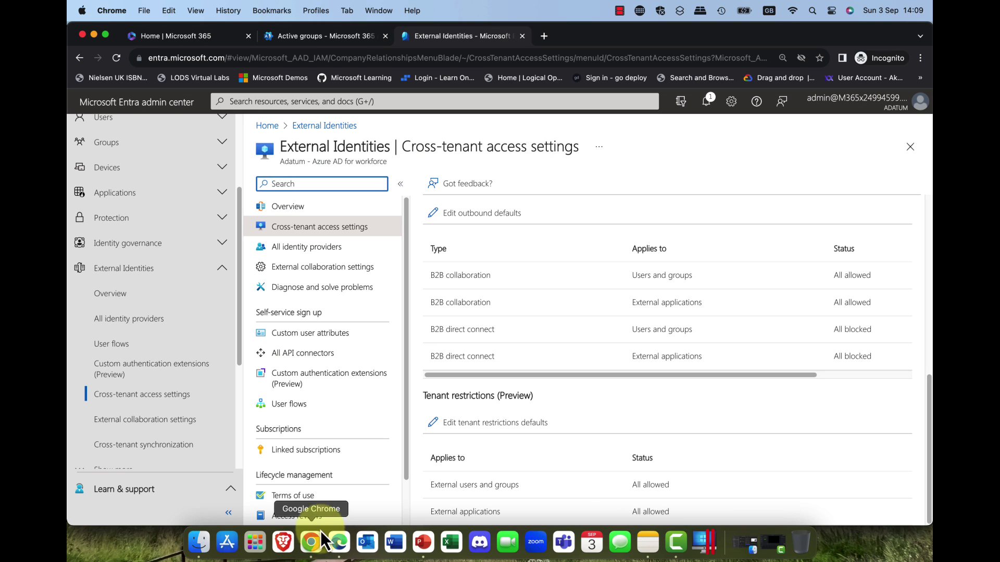
left_click(330, 34)
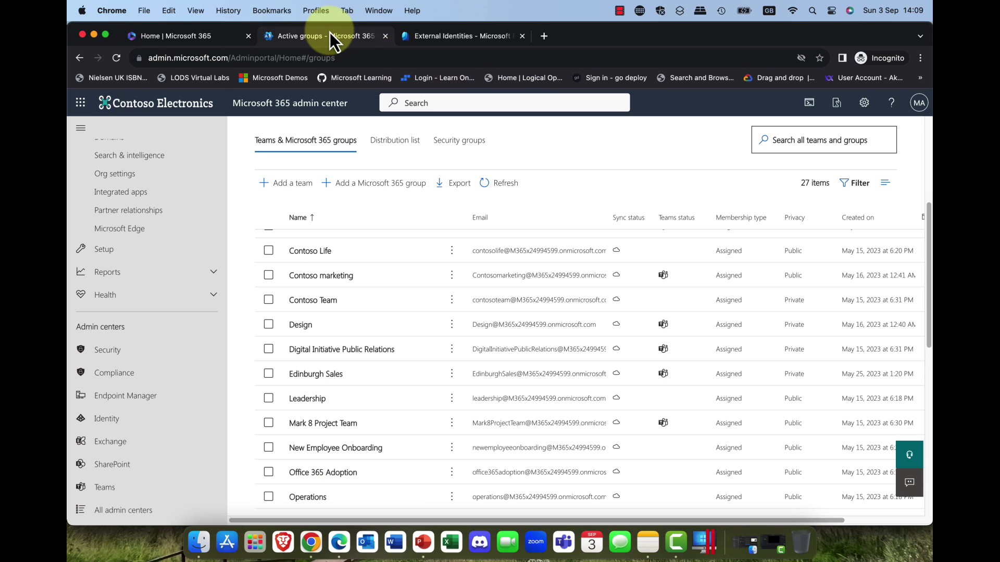
scroll(217, 225, "up", 5)
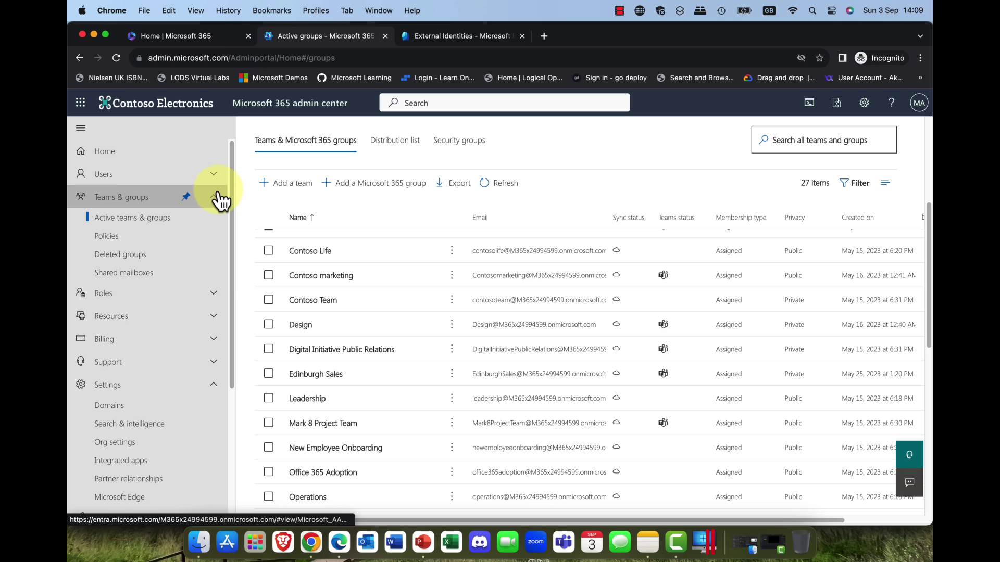
left_click(214, 198)
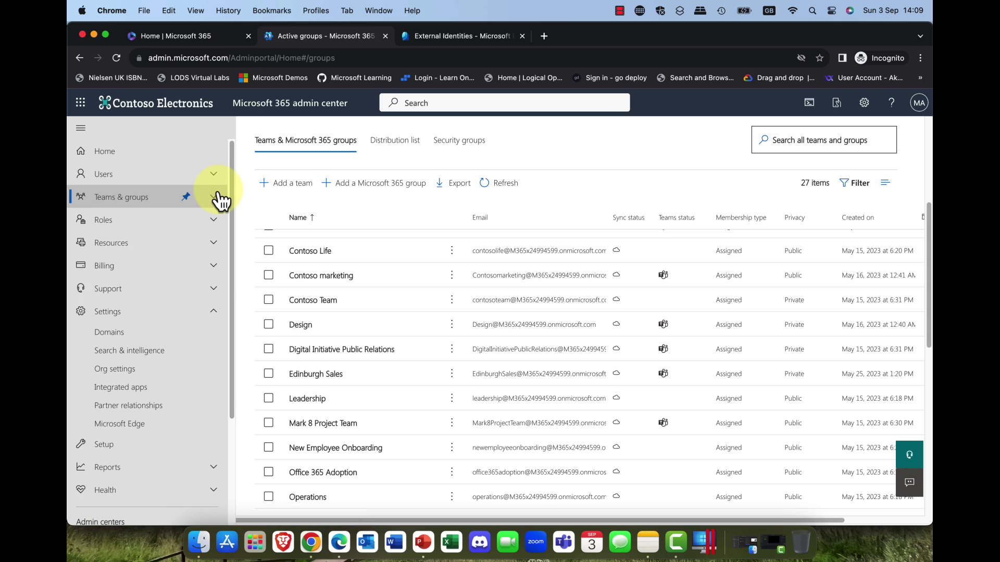
left_click(116, 202)
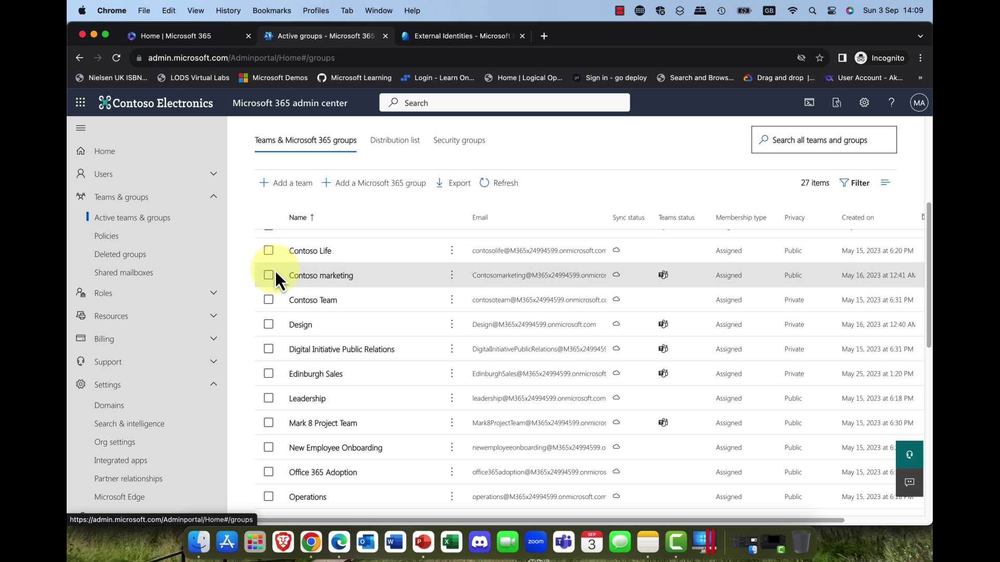
scroll(347, 328, "down", 5)
scroll(348, 329, "down", 3)
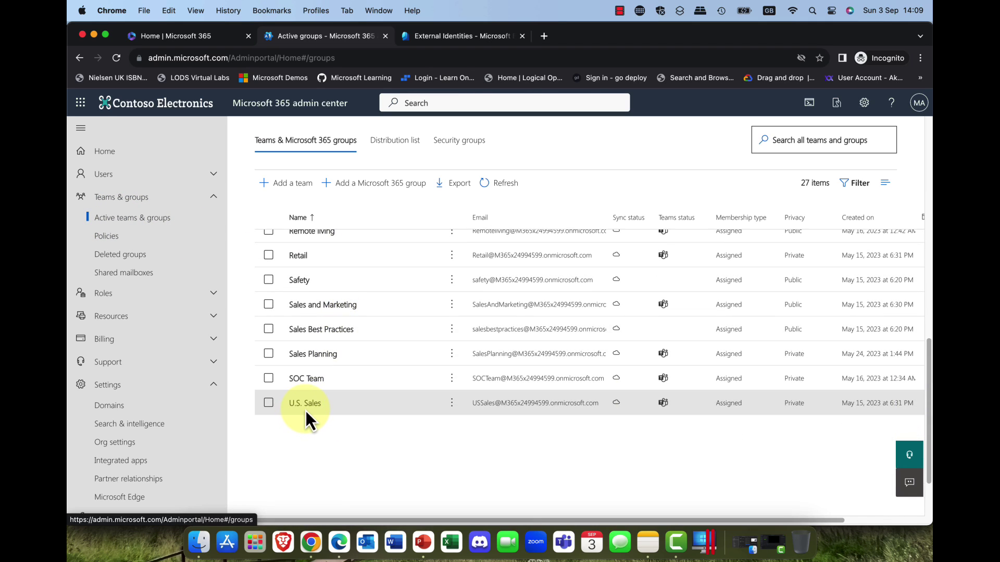
scroll(305, 411, "up", 1)
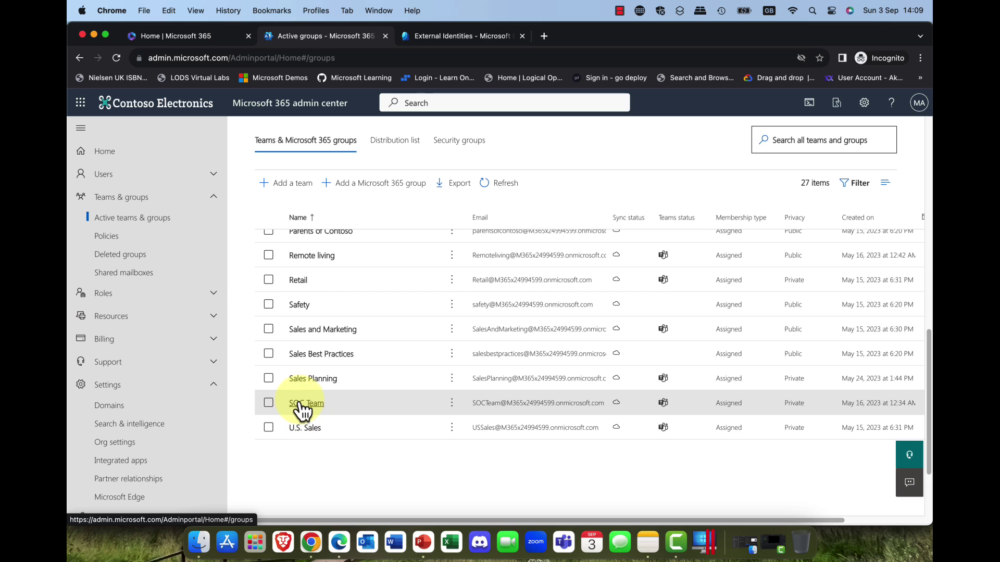
scroll(303, 408, "up", 5)
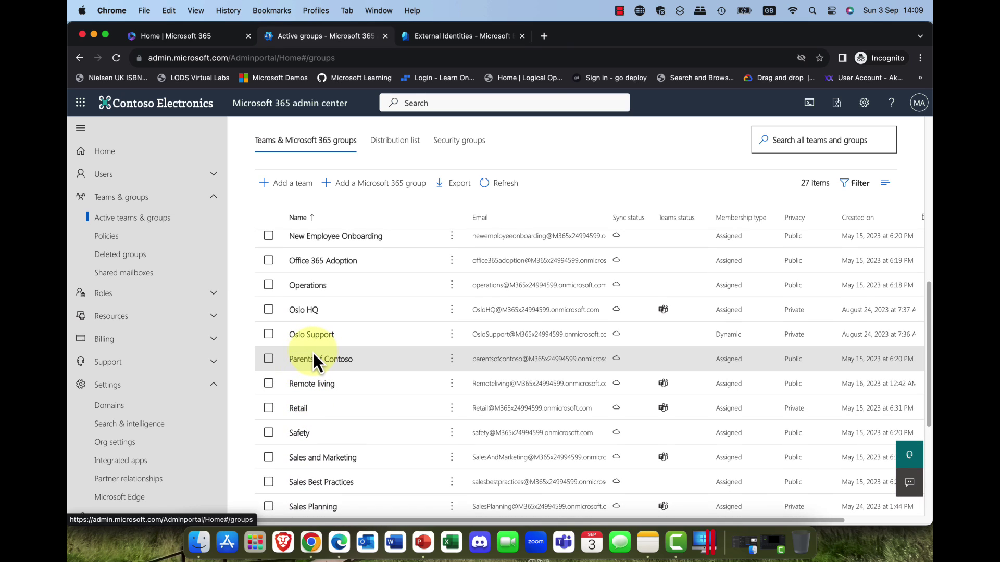
left_click(307, 310)
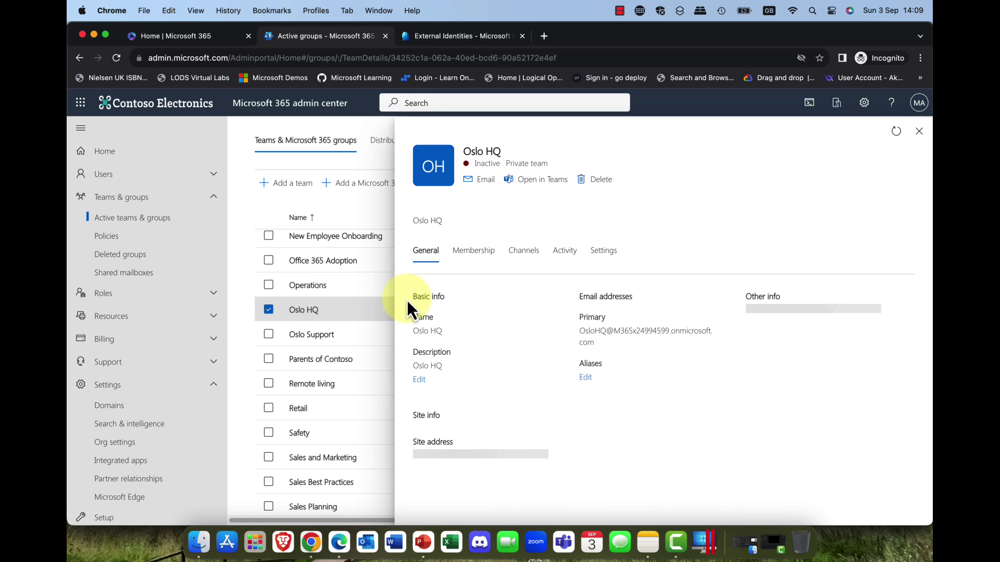
- Add the newly licensed Contoso user's external account as a member of the Oslo HQ team and close the team's details
left_click(474, 252)
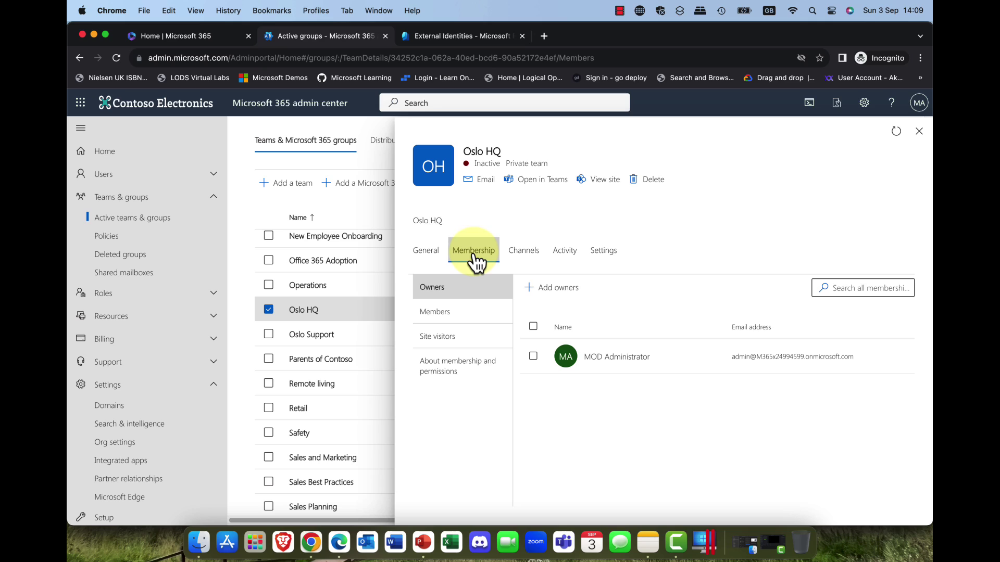
left_click(437, 314)
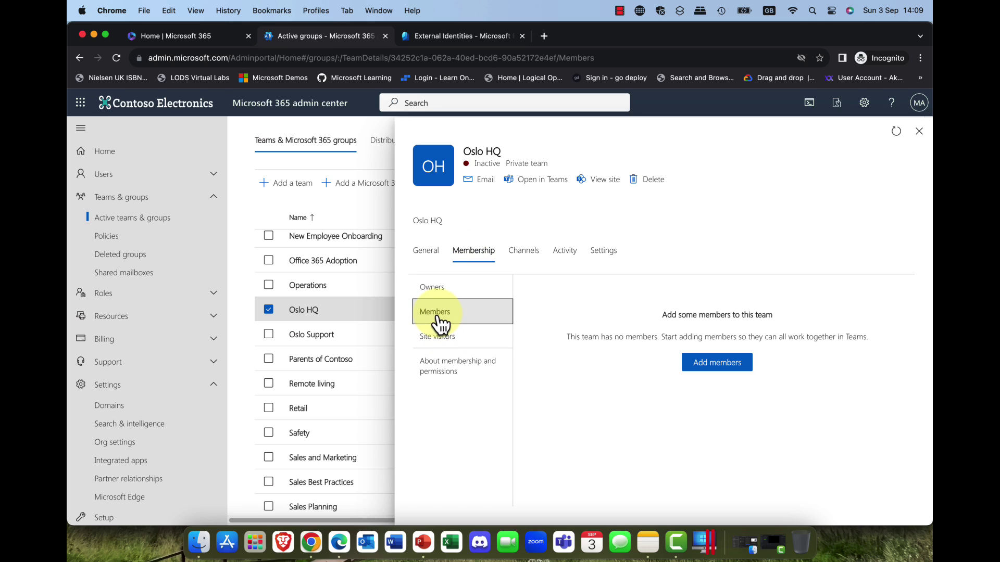
left_click(711, 371)
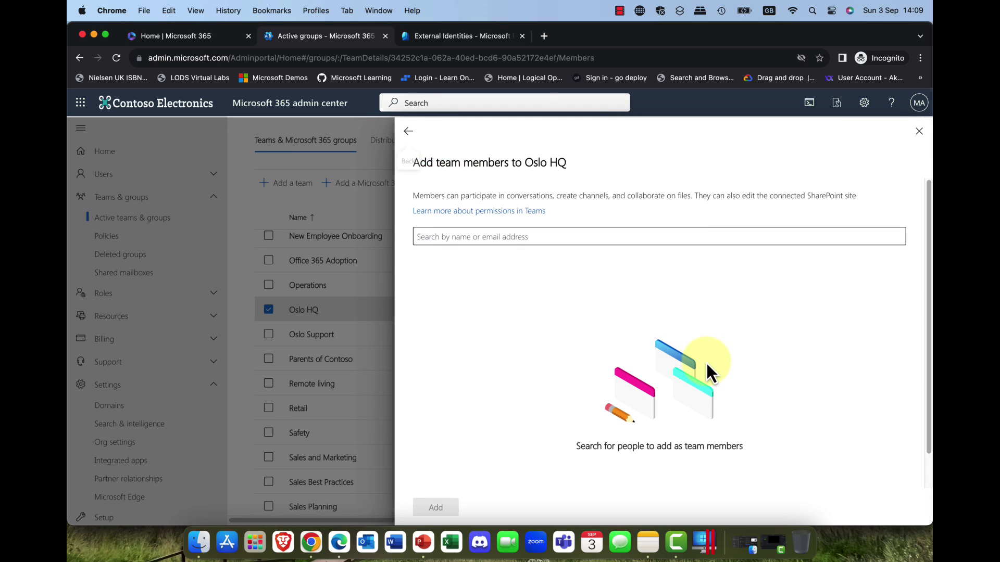
left_click(490, 237)
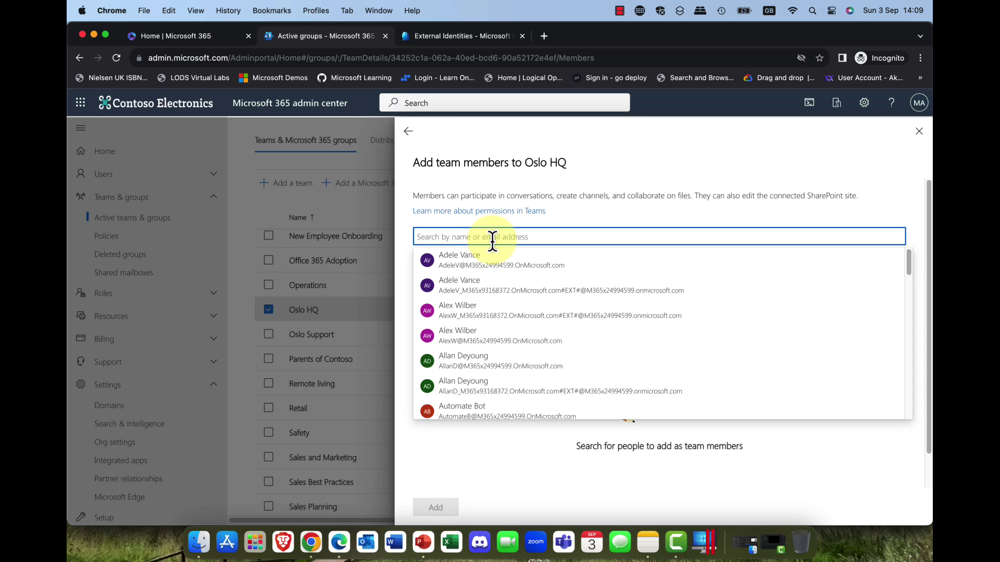
type("J")
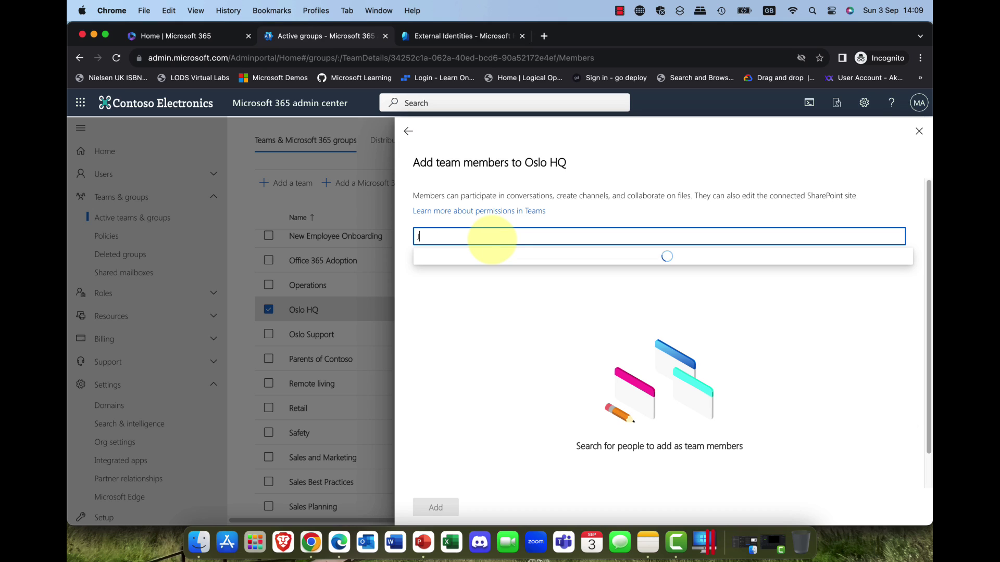
type("ames")
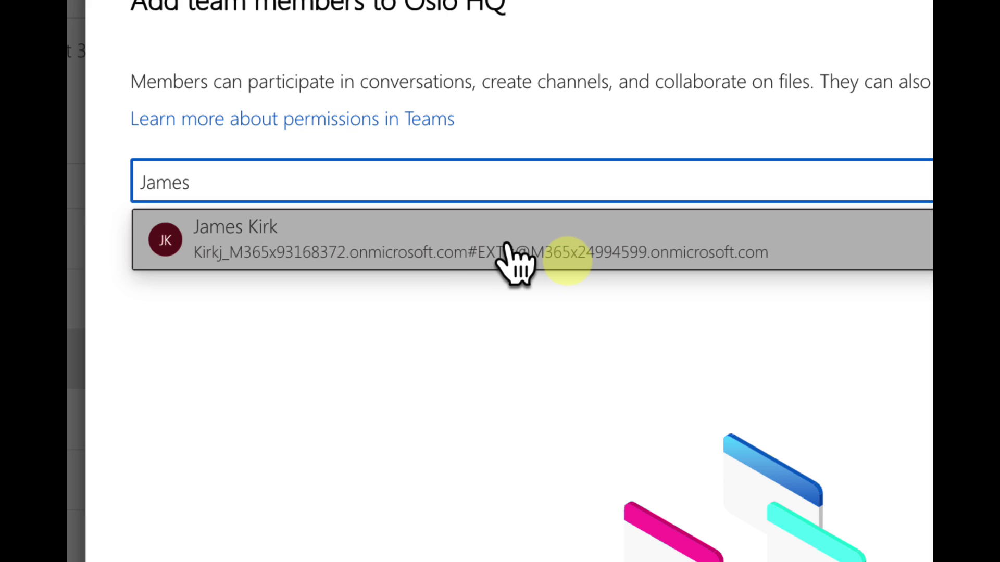
left_click(507, 244)
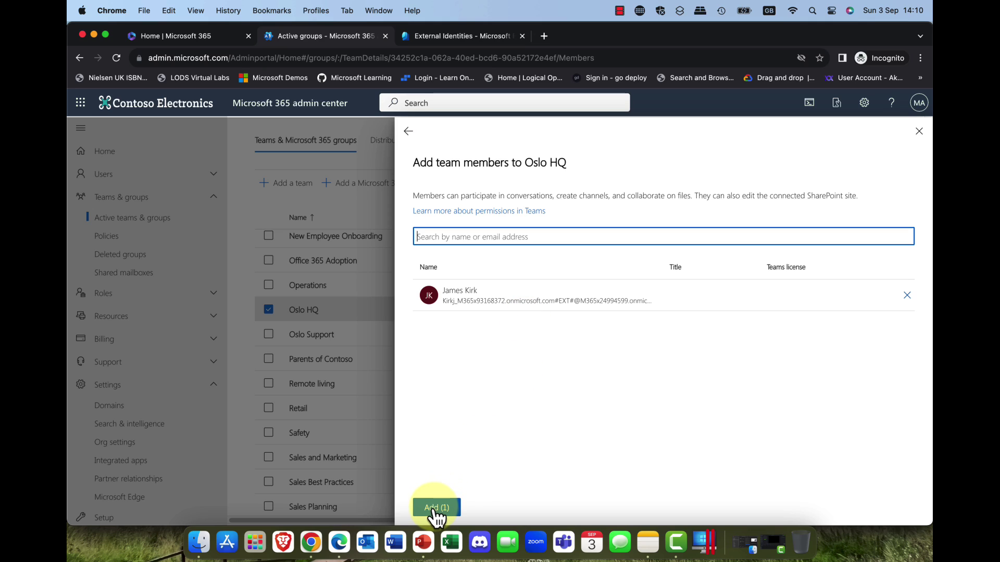
left_click(434, 509)
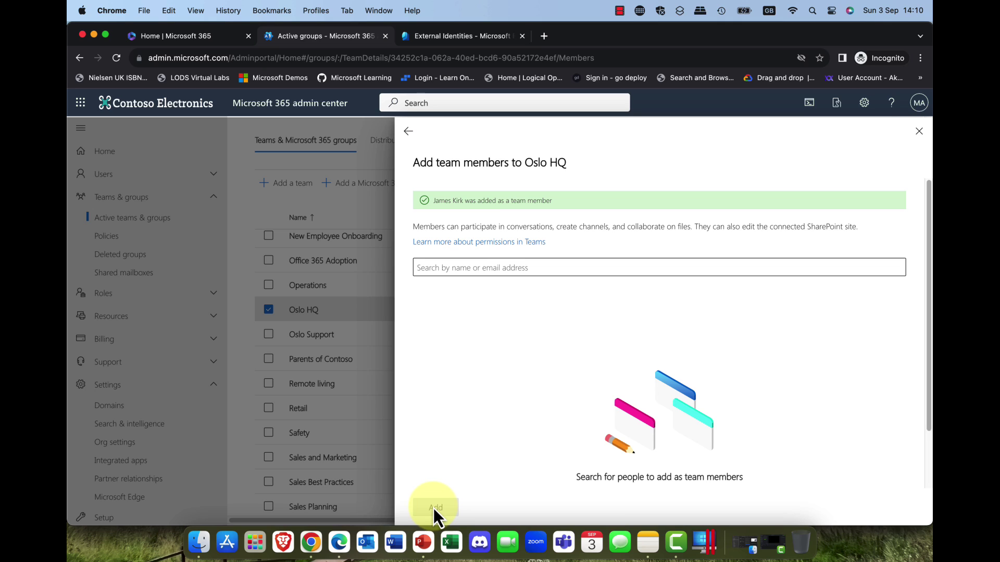
left_click(916, 134)
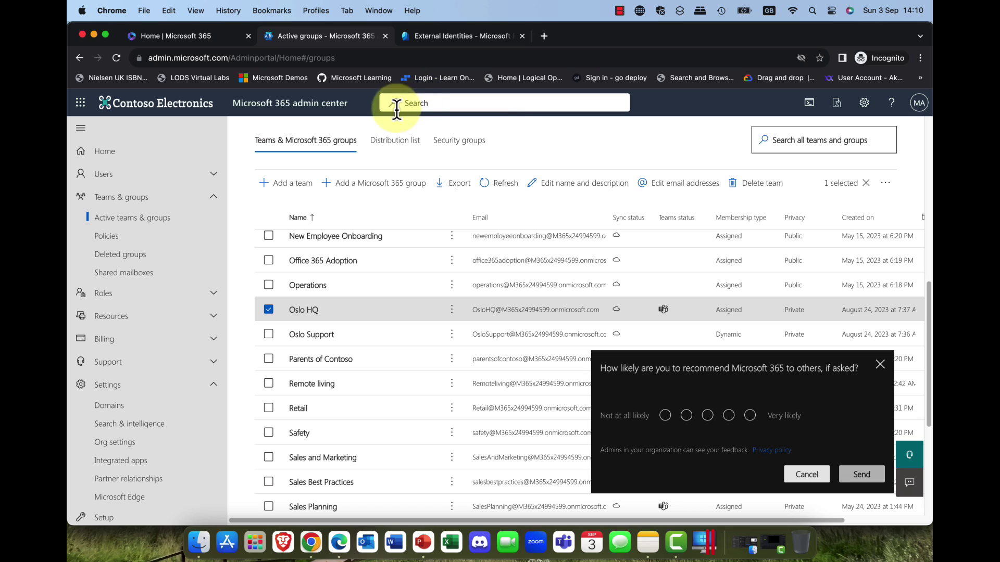
- Open the list of all users in Adatum's Entra admin center
left_click(450, 42)
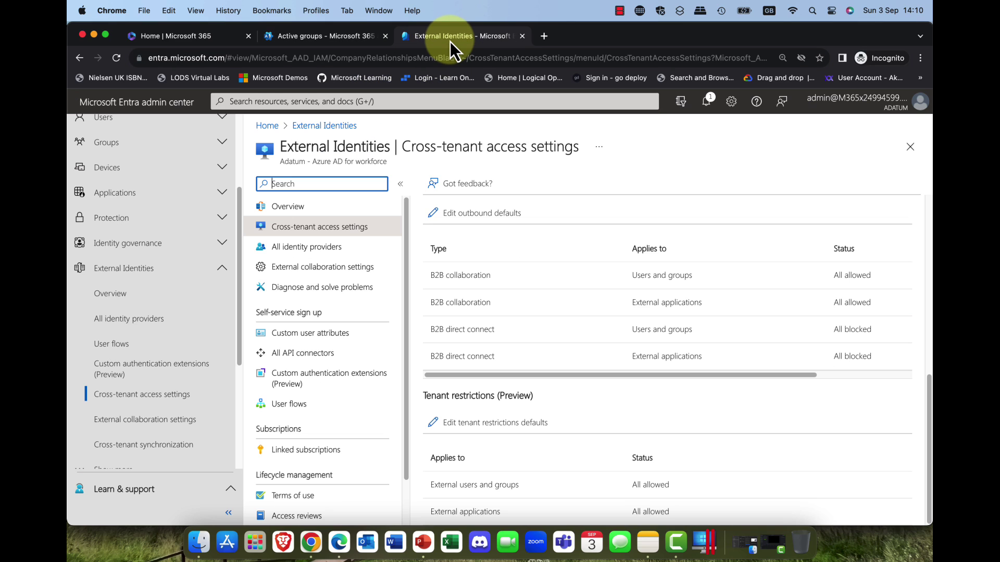
scroll(131, 211, "up", 3)
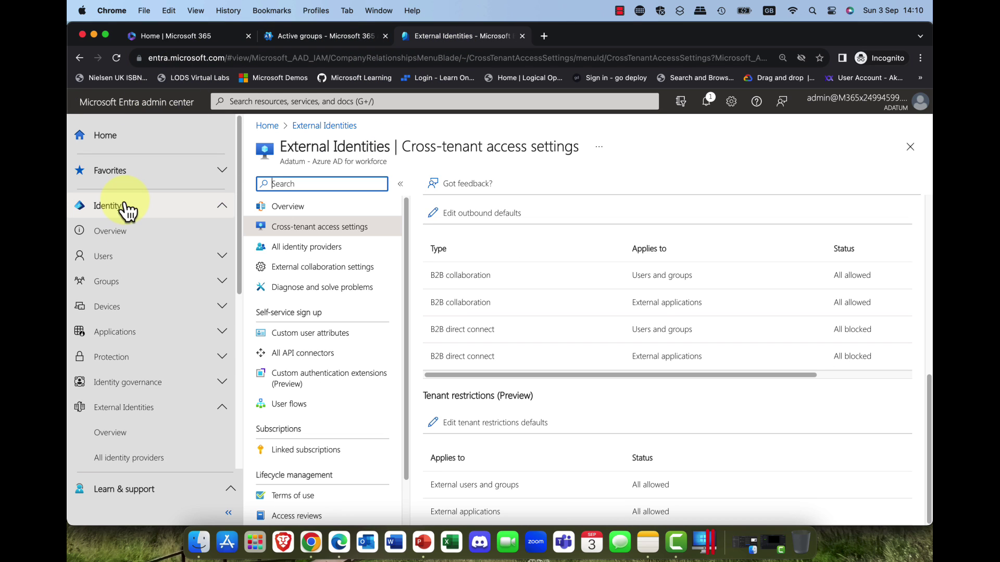
left_click(100, 260)
left_click(124, 284)
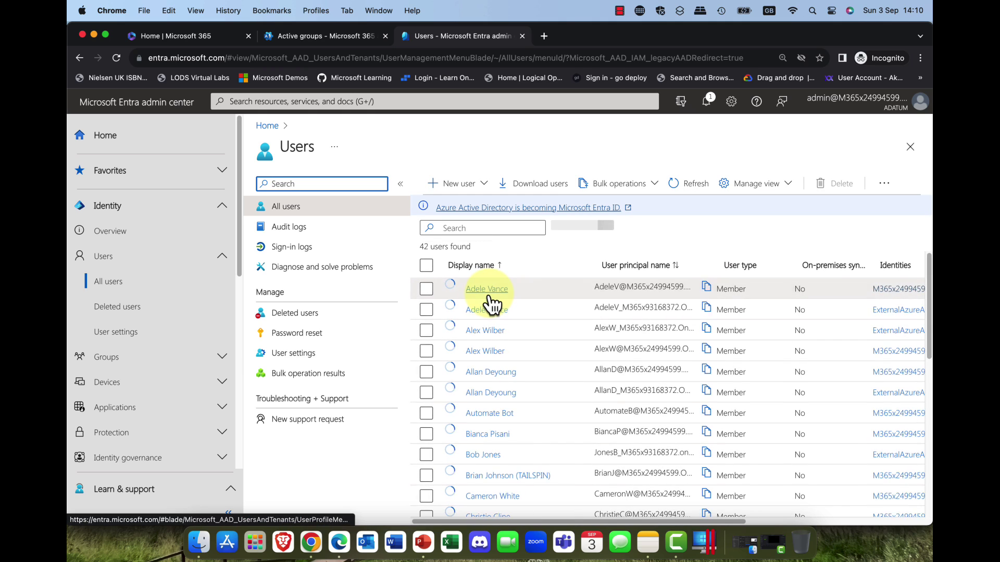
- Find the newly synced external Contoso user in the all users list and open their profile to check the user type
scroll(522, 350, "down", 10)
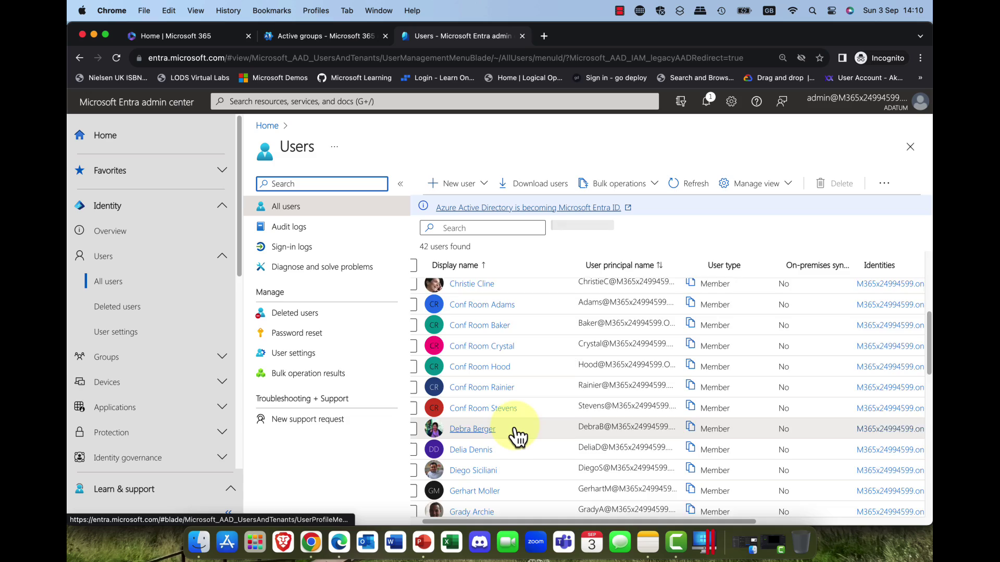
scroll(515, 432, "down", 5)
scroll(517, 430, "down", 2)
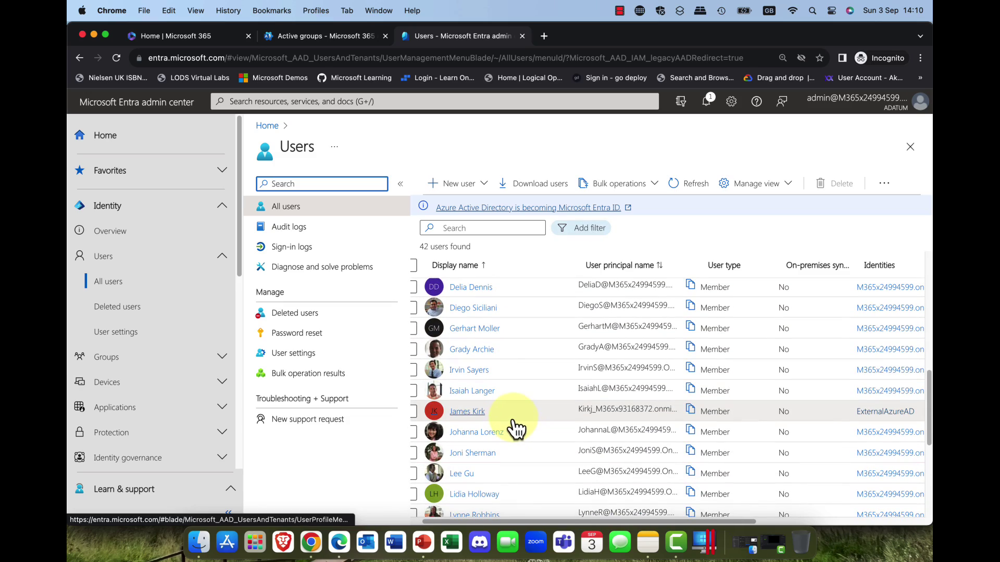
scroll(526, 432, "down", 1)
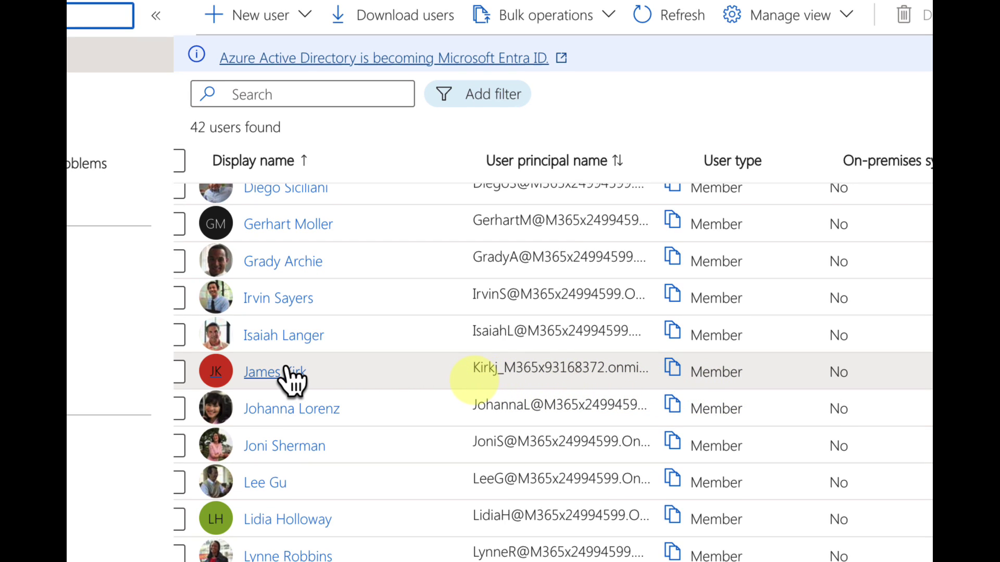
left_click(287, 371)
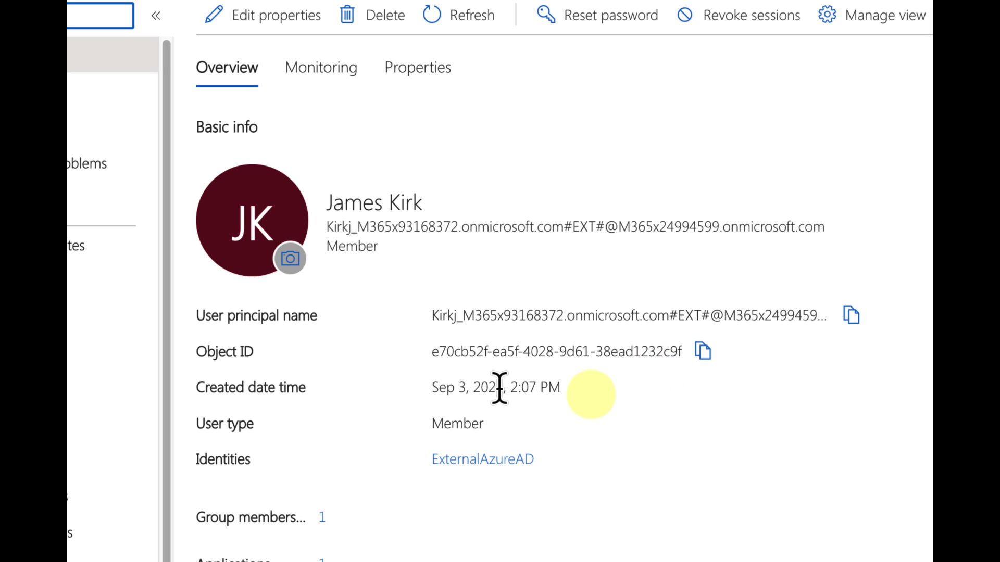
double_click(457, 423)
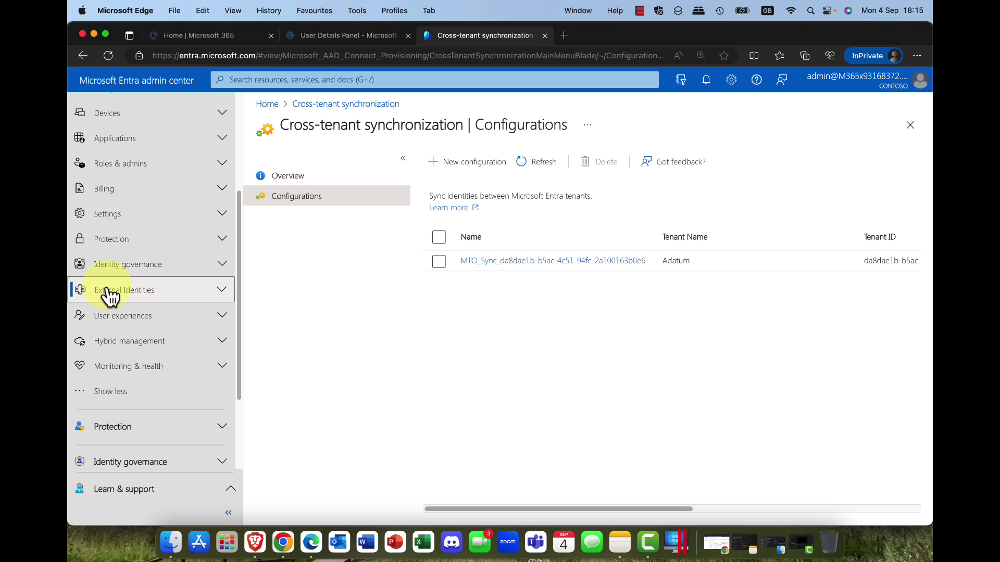
- In Contoso's Entra admin center in Microsoft Edge, open the External Identities cross-tenant synchronization overview and read its introduction
left_click(217, 298)
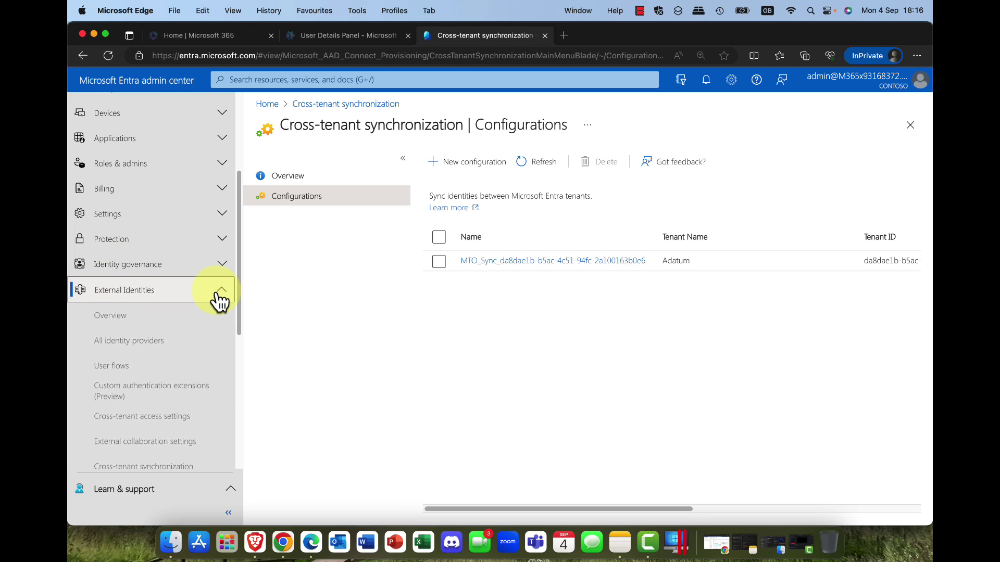
scroll(170, 362, "down", 2)
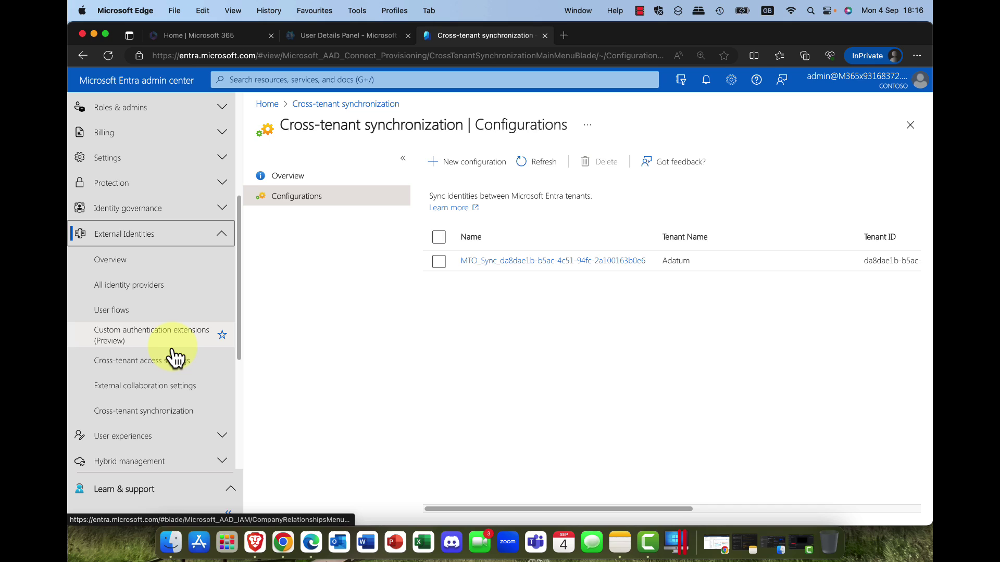
scroll(173, 357, "down", 2)
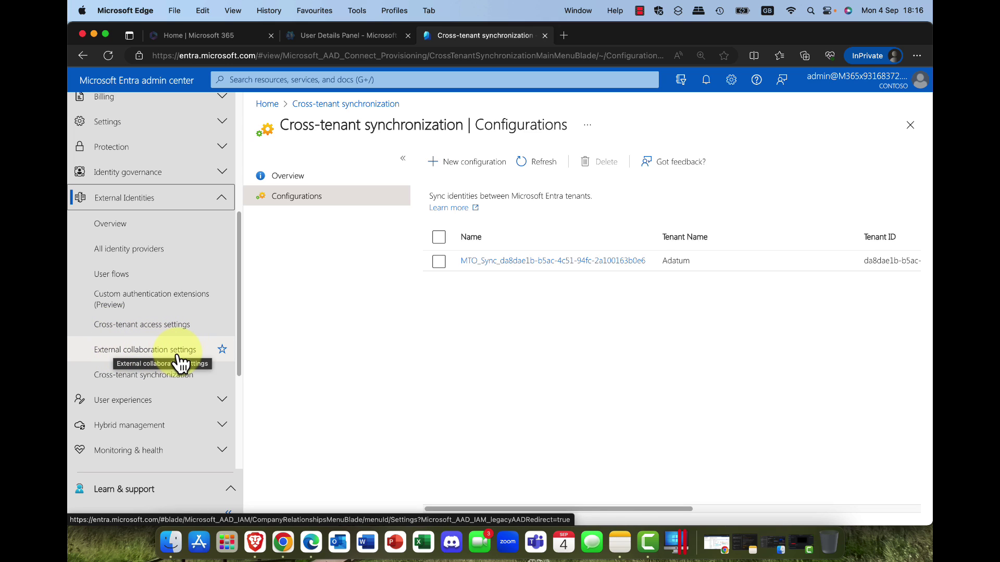
left_click(143, 383)
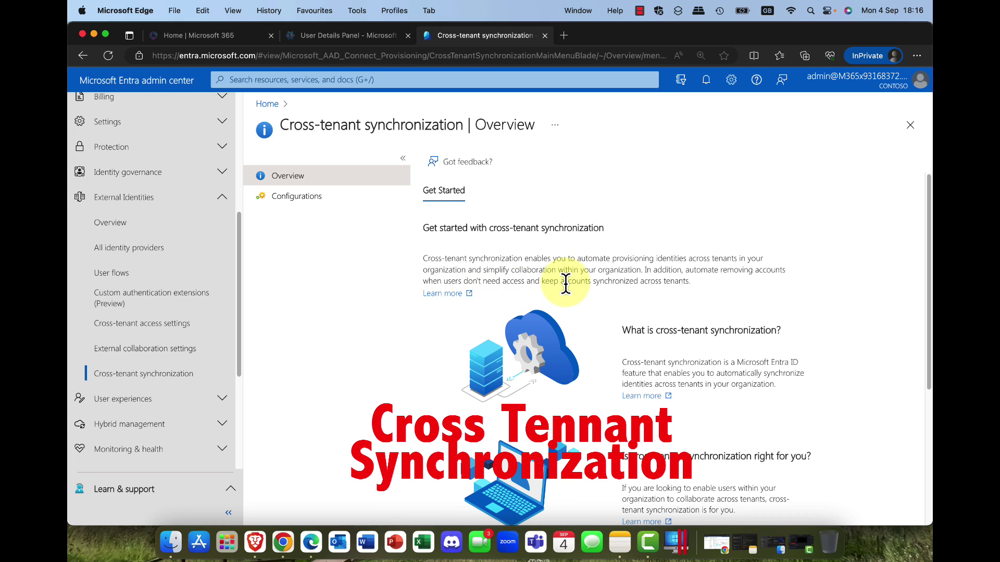
scroll(569, 281, "down", 5)
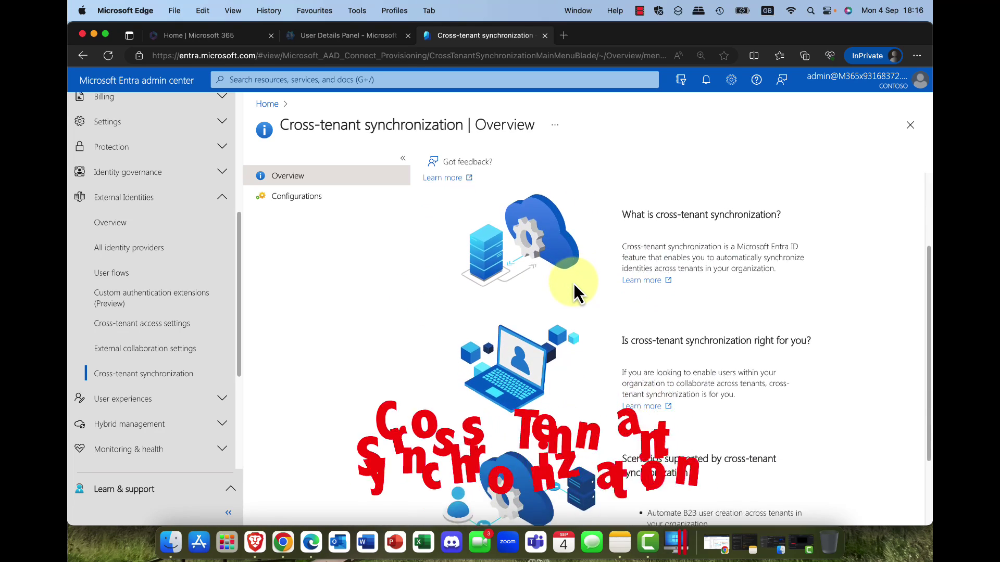
scroll(574, 283, "up", 2)
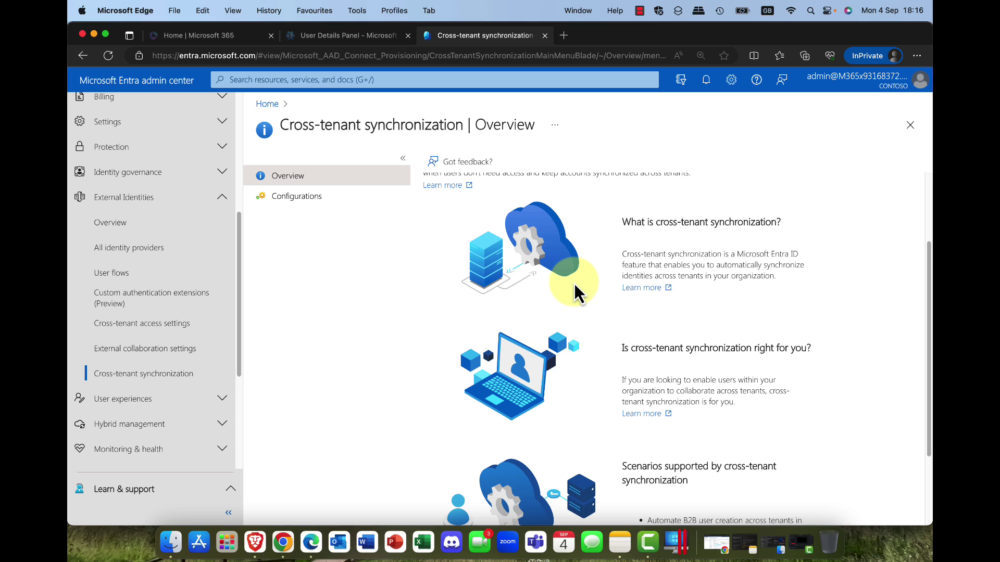
scroll(574, 282, "up", 3)
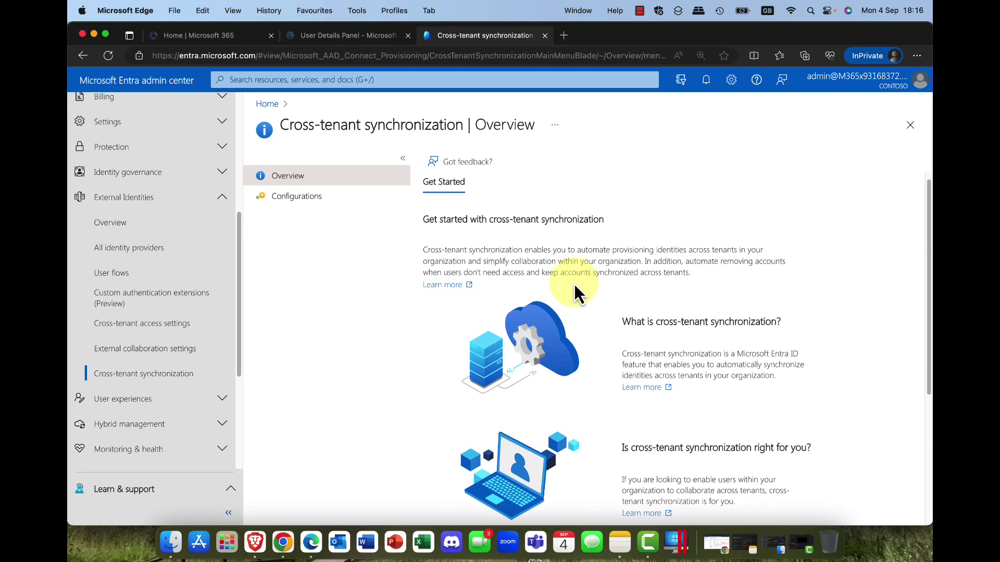
scroll(574, 284, "up", 1)
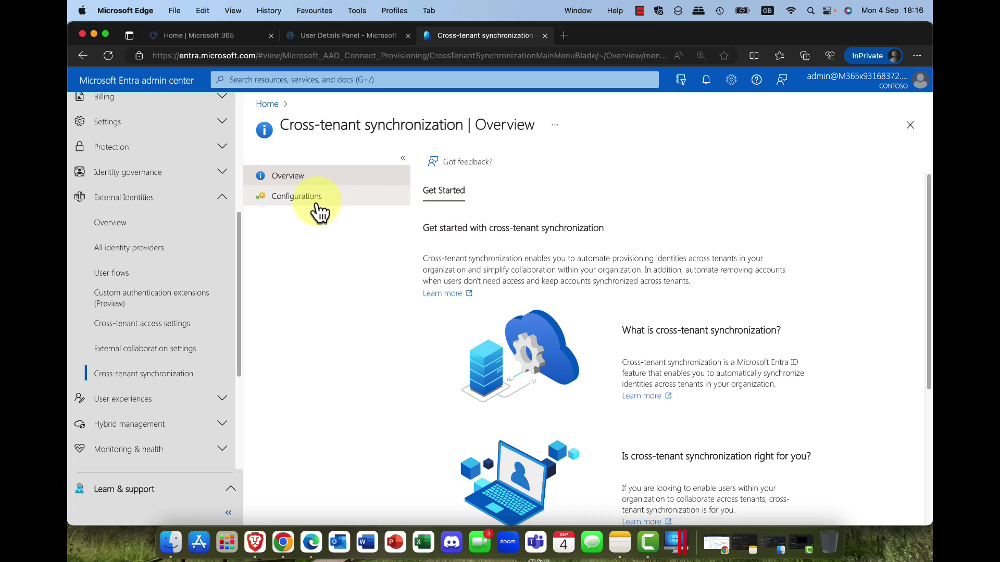
- Open Adatum's MTO_Sync configuration from the cross-tenant synchronization configurations and view its assigned users and groups
left_click(302, 211)
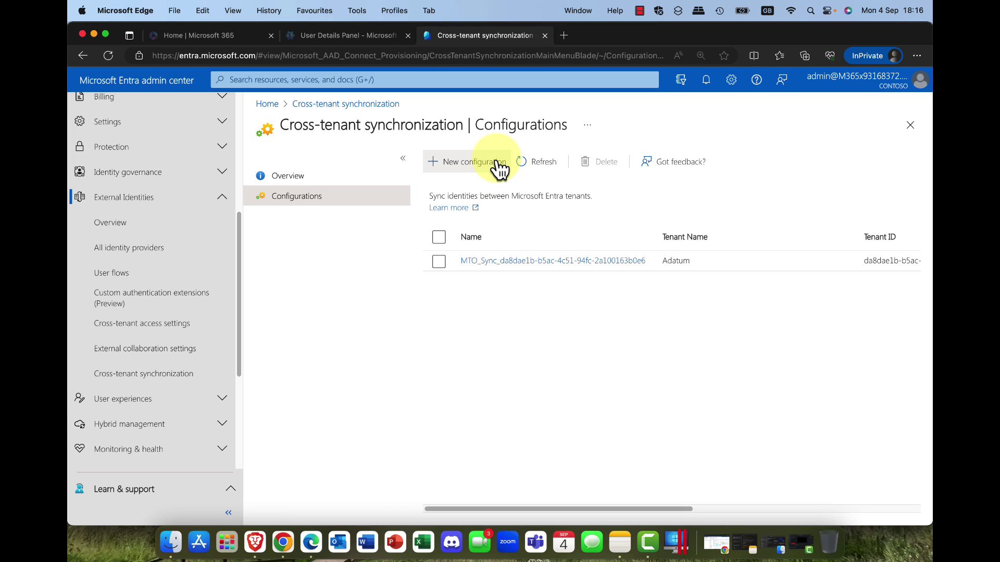
left_click(483, 260)
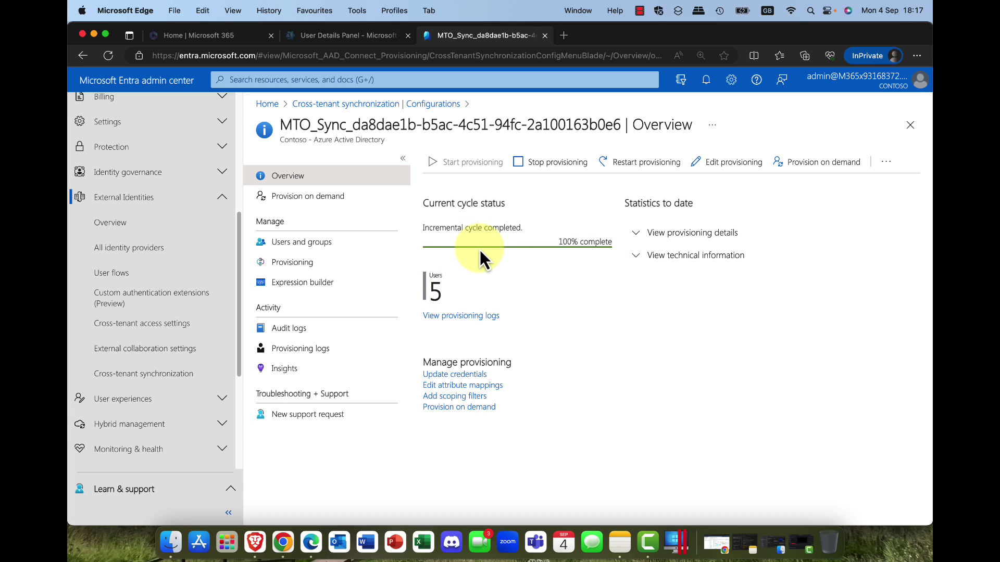
left_click(298, 249)
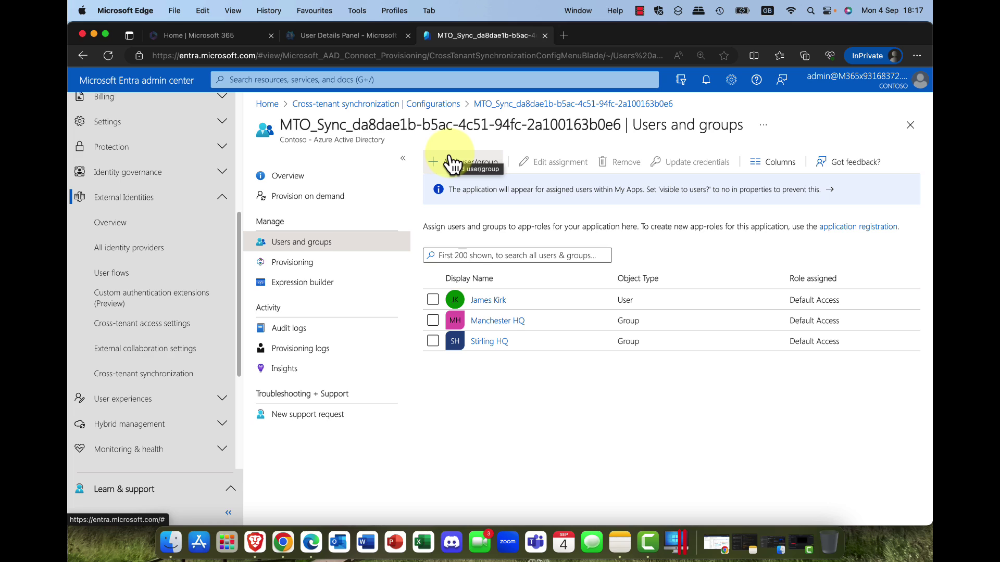
- Open the sync configuration's provisioning page and examine the admin credentials, including the available authentication methods
left_click(311, 265)
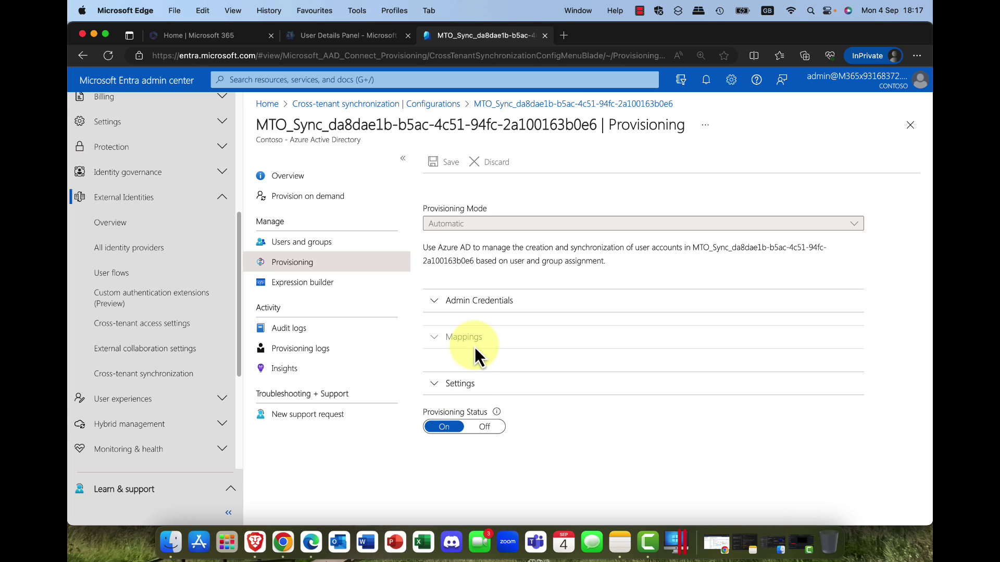
left_click(437, 308)
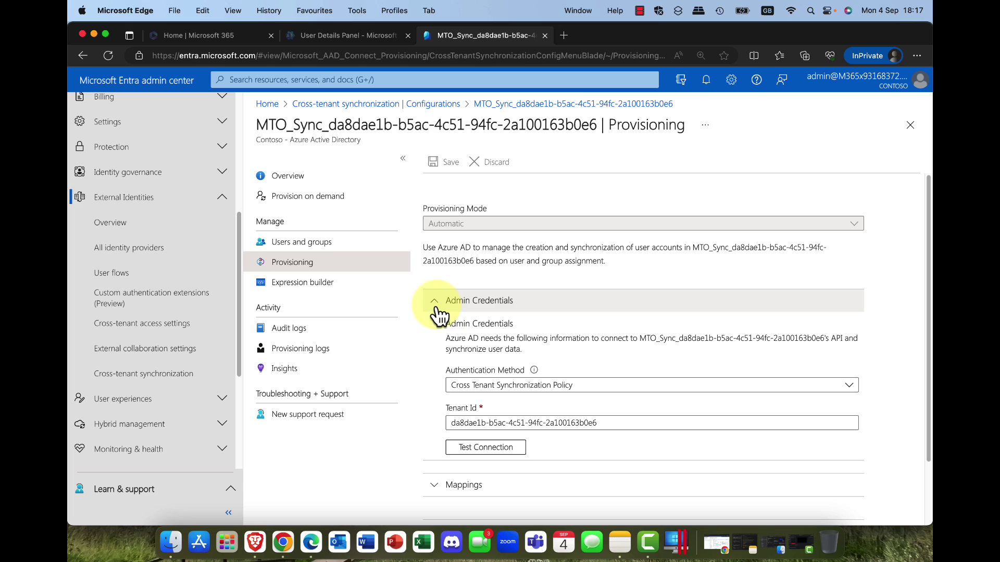
left_click(847, 391)
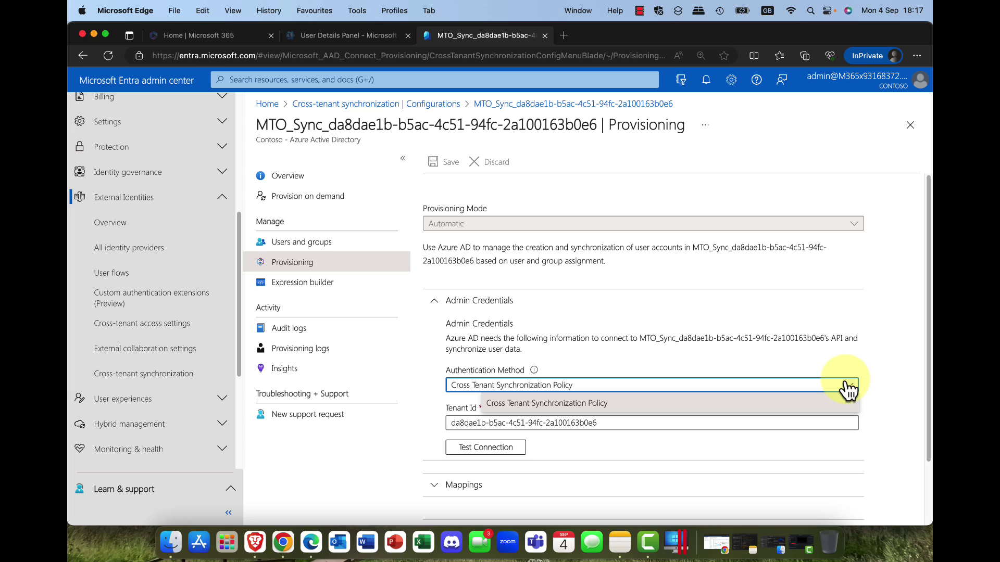
left_click(847, 385)
scroll(657, 370, "down", 2)
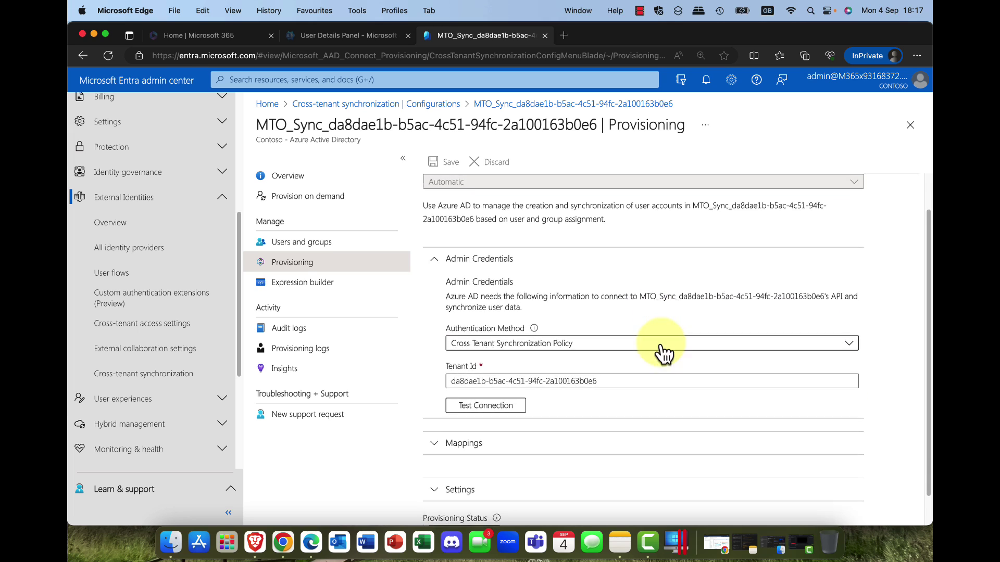
scroll(662, 354, "down", 1)
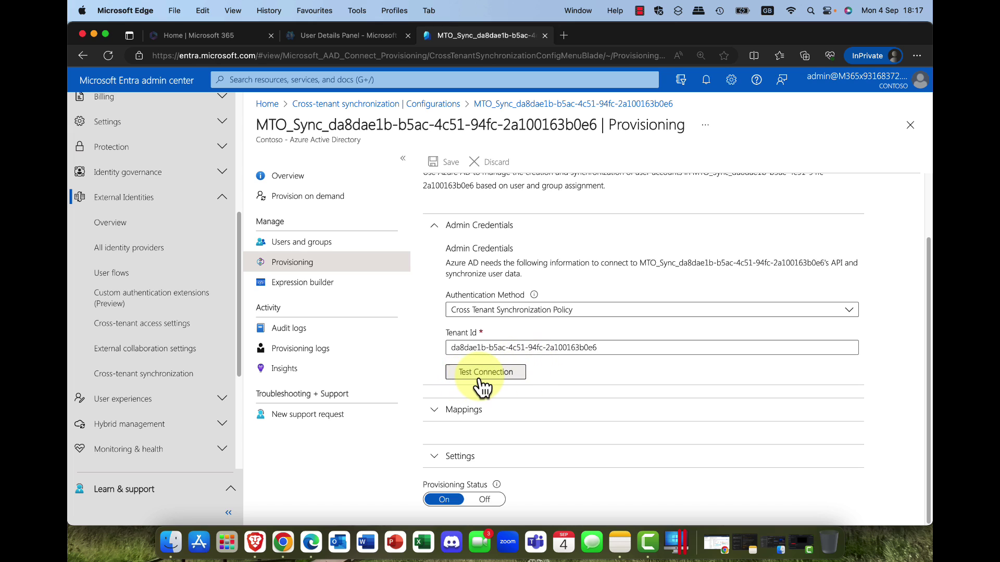
- Expand the provisioning mappings and settings sections to examine the attribute mapping and sync options
left_click(447, 411)
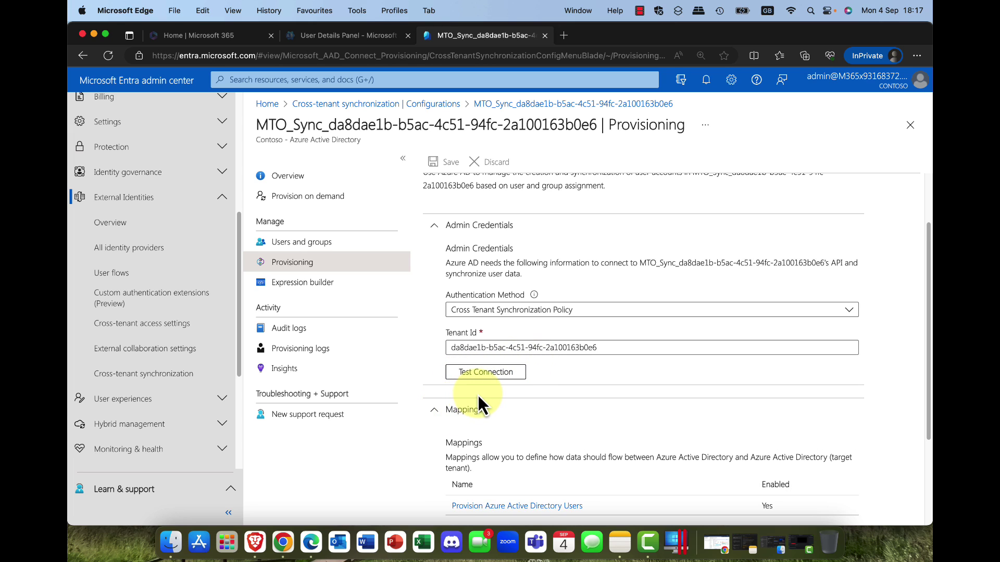
scroll(482, 395, "down", 3)
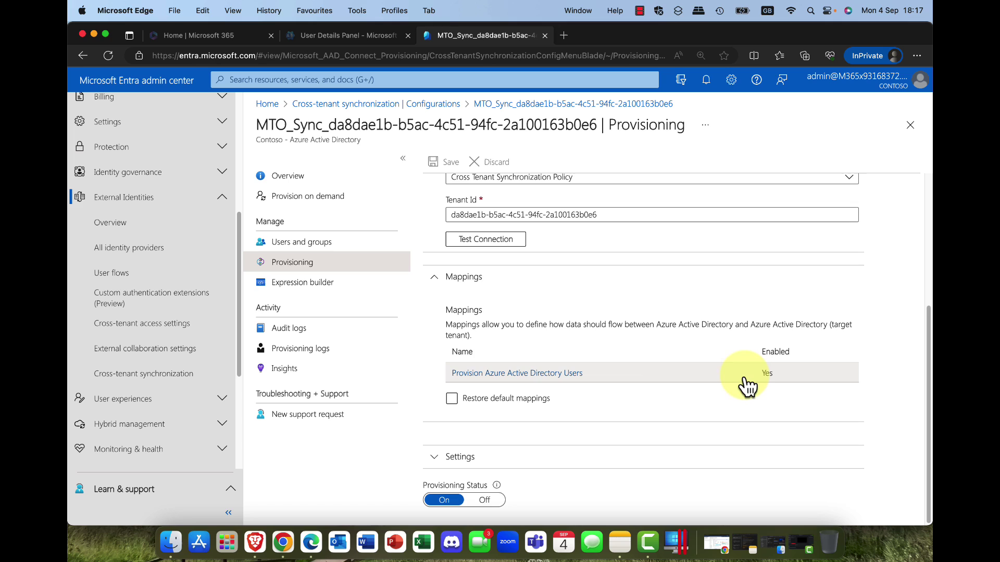
left_click(435, 460)
scroll(489, 441, "down", 5)
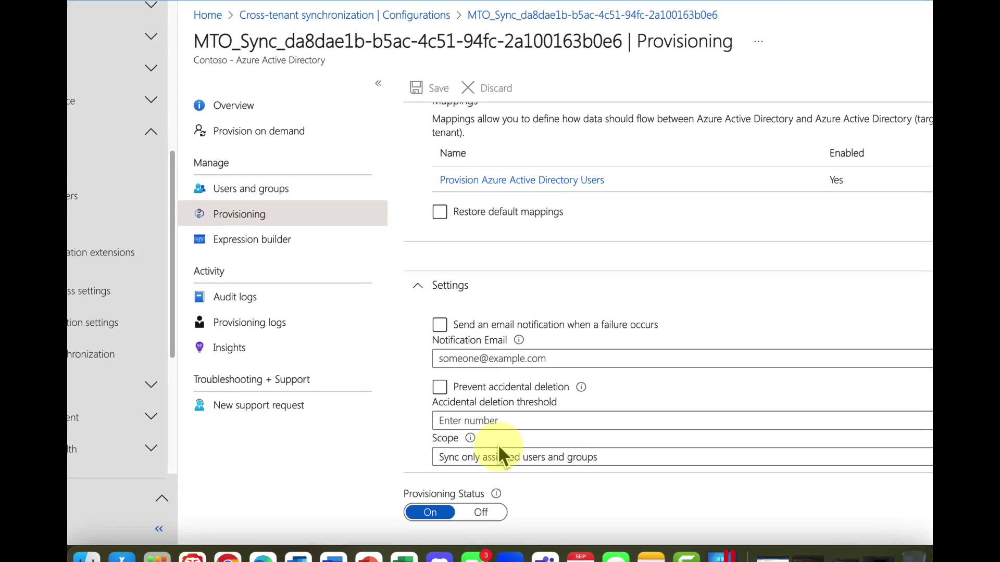
- Try the failure email notification and accidental deletion prevention options, switching each back off, and view the available sync scope choices
left_click(646, 273)
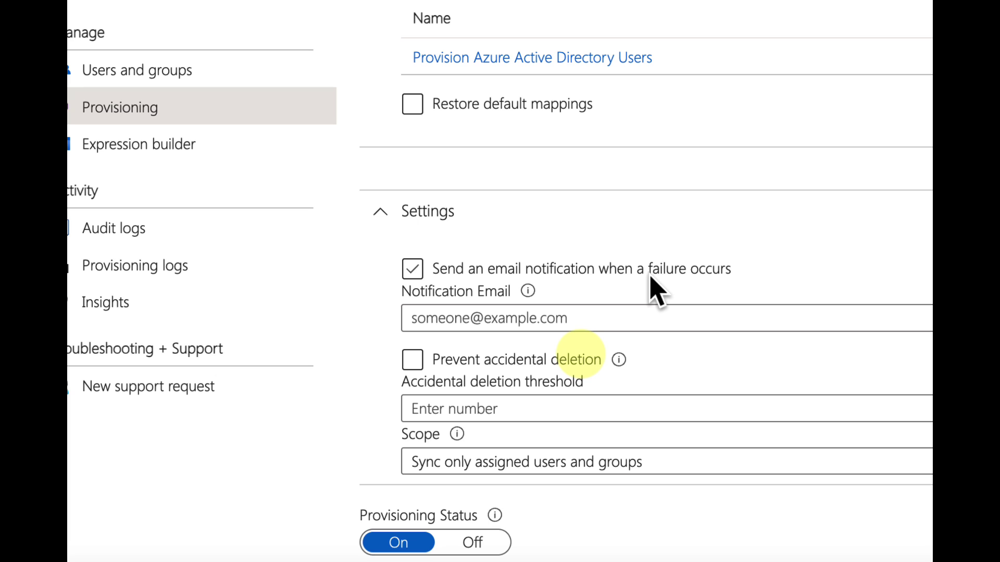
left_click(650, 276)
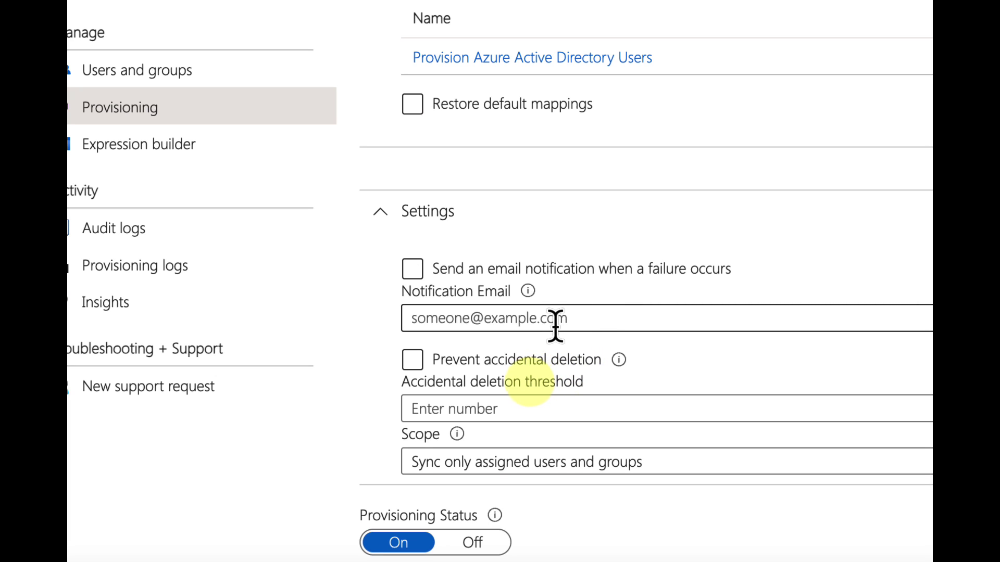
left_click(531, 361)
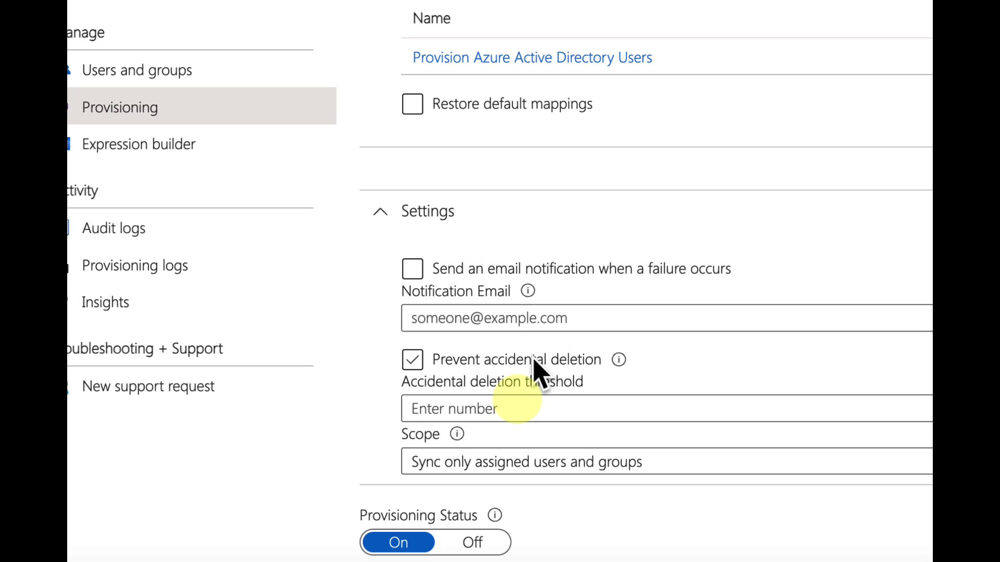
left_click(533, 362)
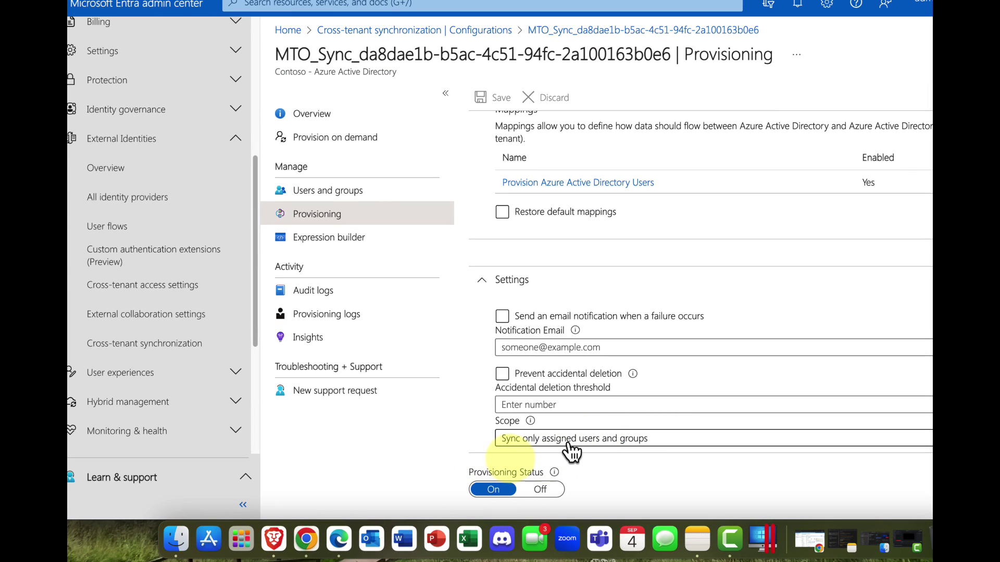
left_click(660, 447)
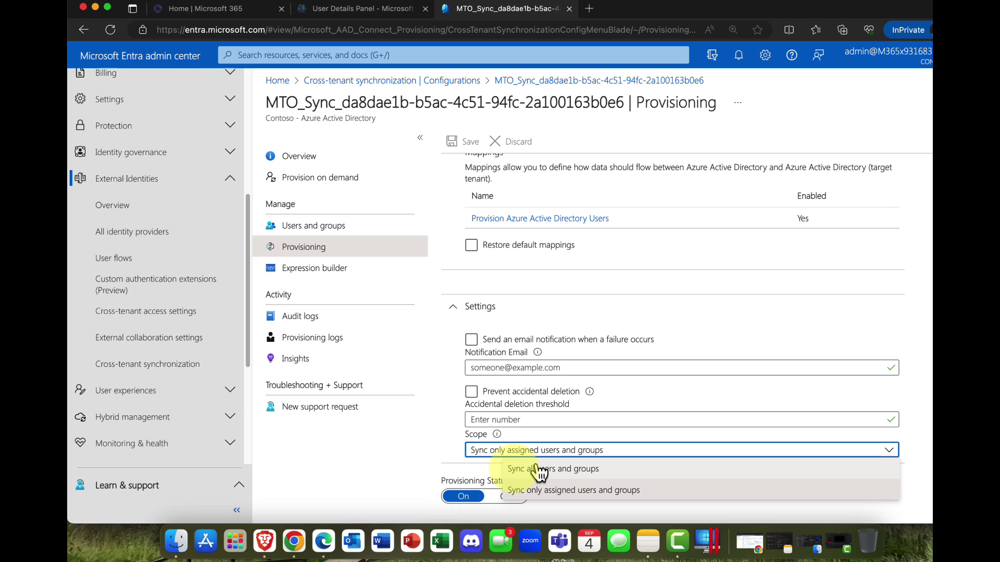
left_click(698, 330)
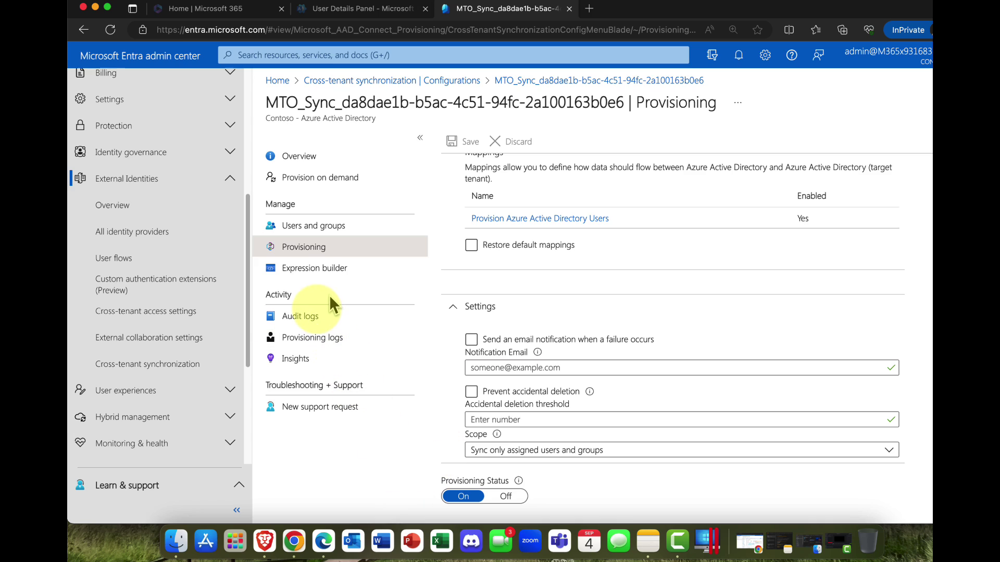
- Look through the sync configuration's expression builder, audit logs and insights, and return to its overview
left_click(291, 269)
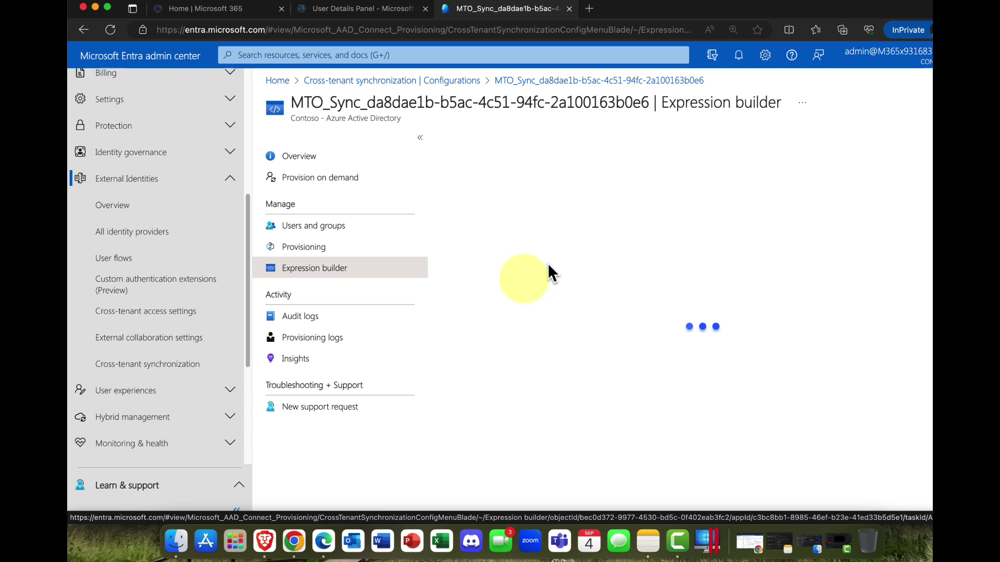
left_click(301, 328)
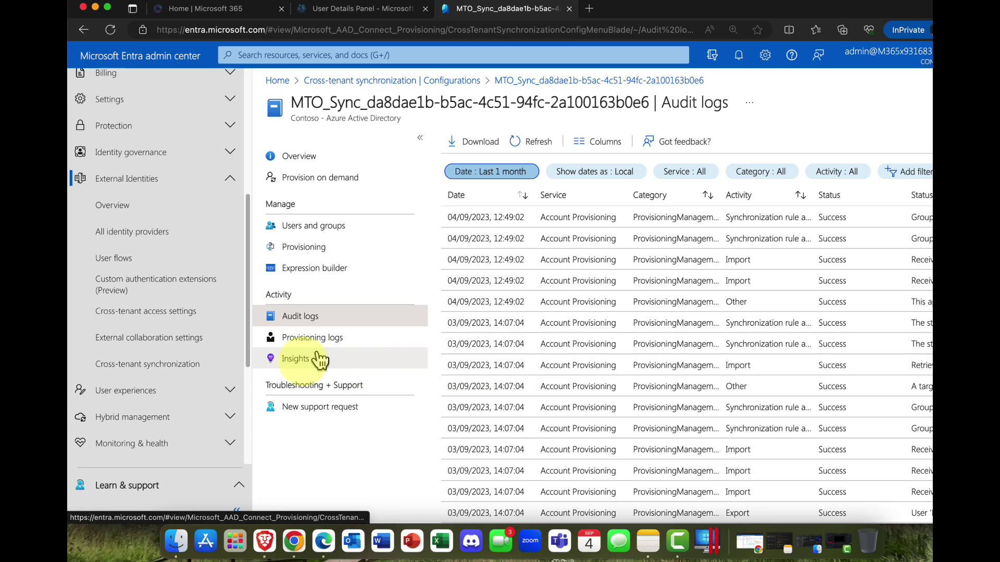
left_click(296, 359)
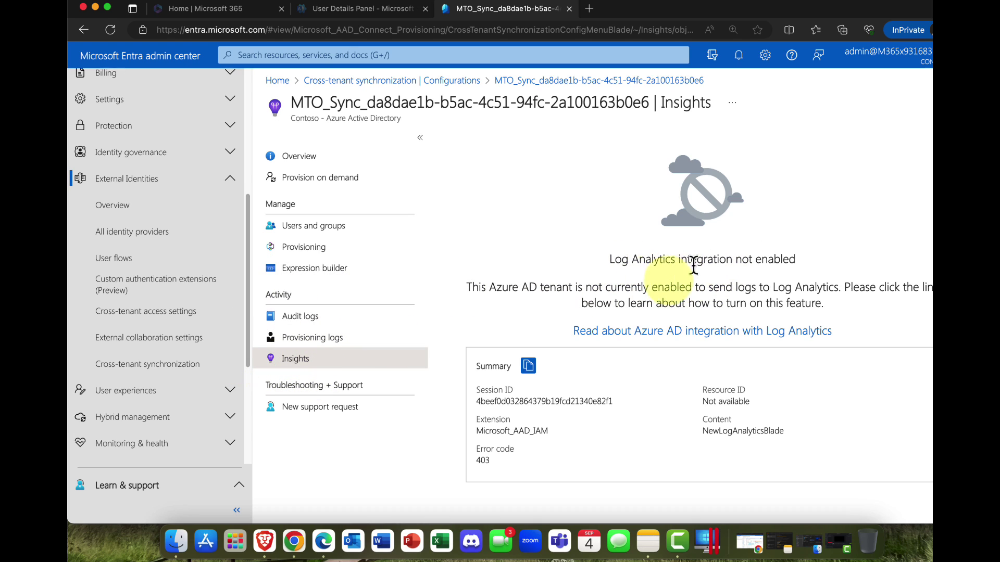
left_click(299, 228)
left_click(300, 157)
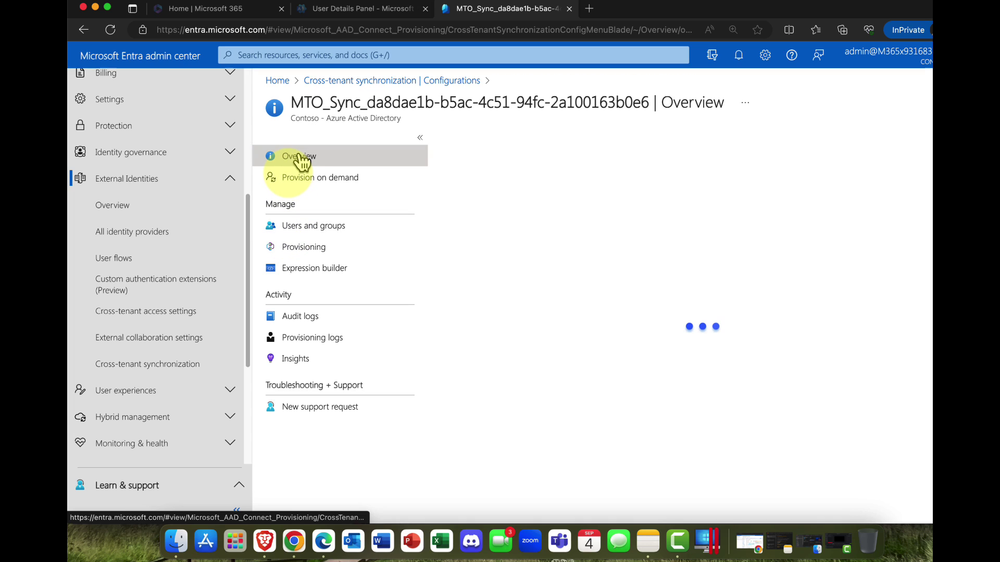